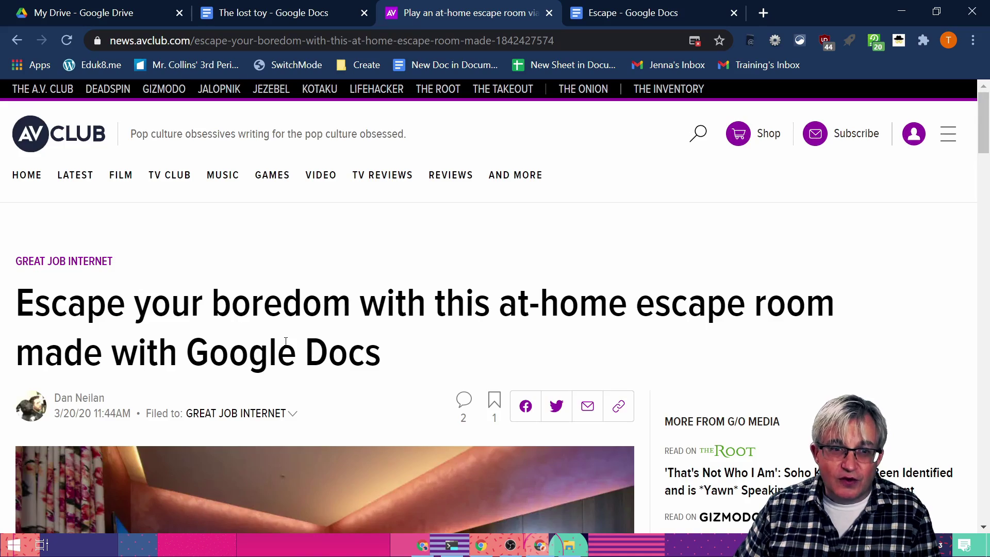
# Look through the at-home escape room article and open the Google Docs link in its screenshot caption
pyautogui.scroll(-20, 285, 342)
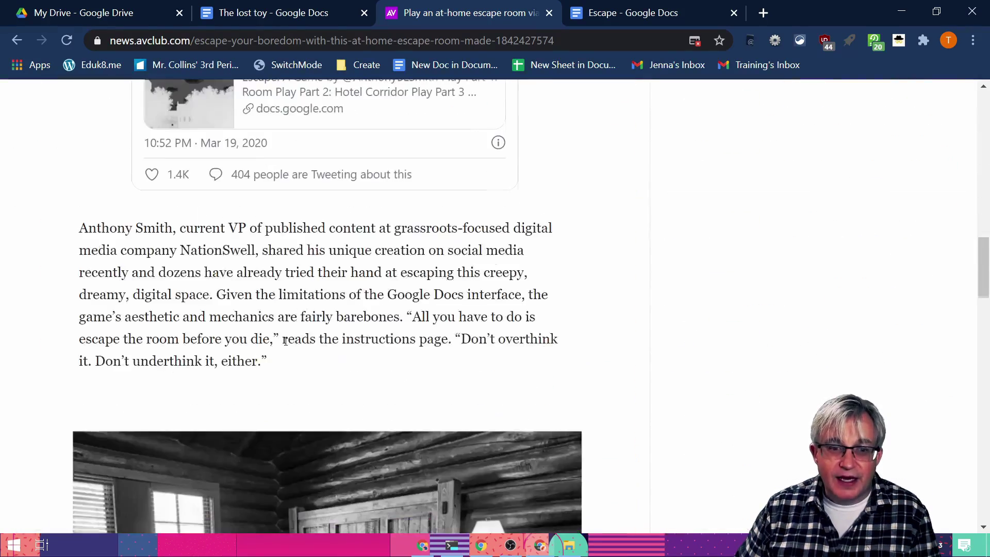
pyautogui.scroll(-8, 285, 342)
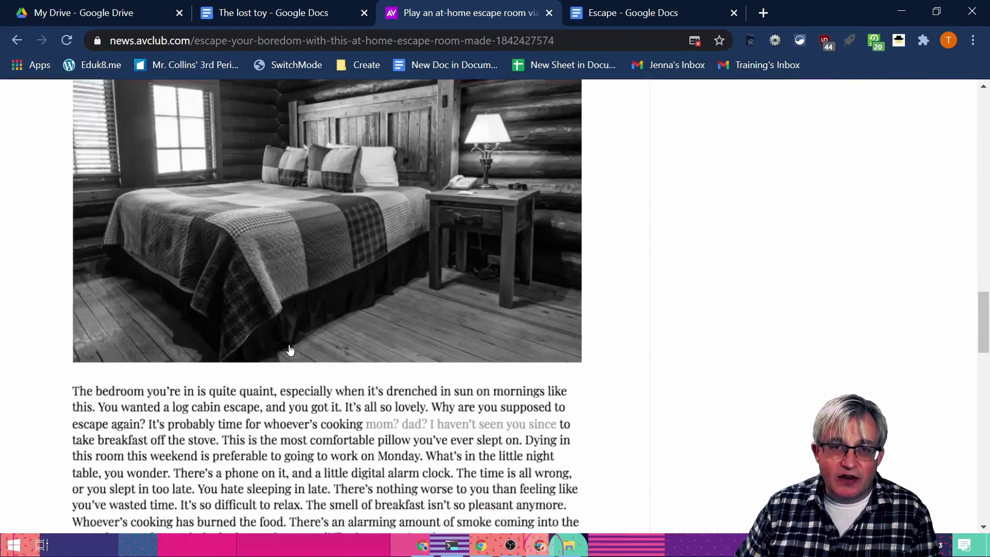
pyautogui.scroll(10, 291, 349)
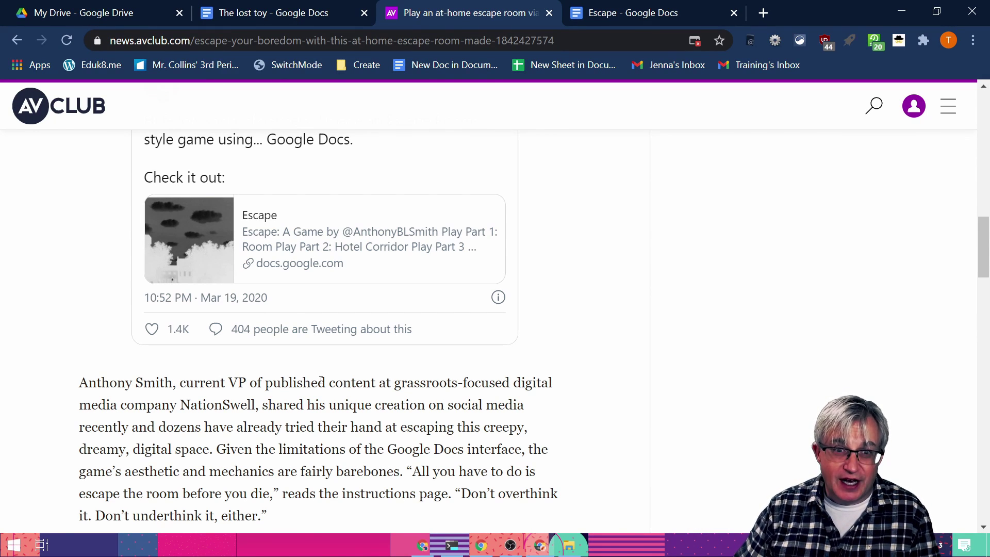
pyautogui.scroll(-15, 321, 380)
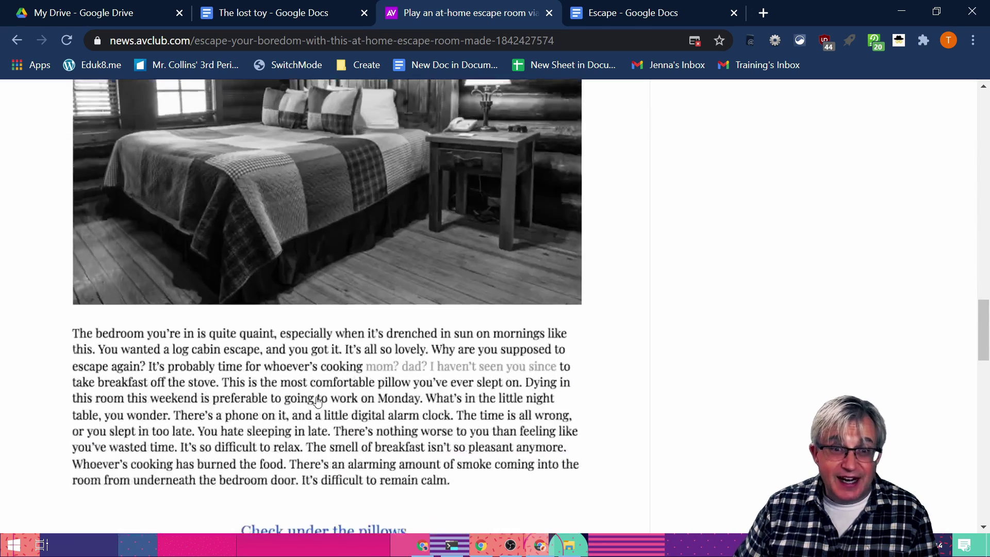
pyautogui.scroll(-5, 301, 403)
pyautogui.scroll(3, 350, 408)
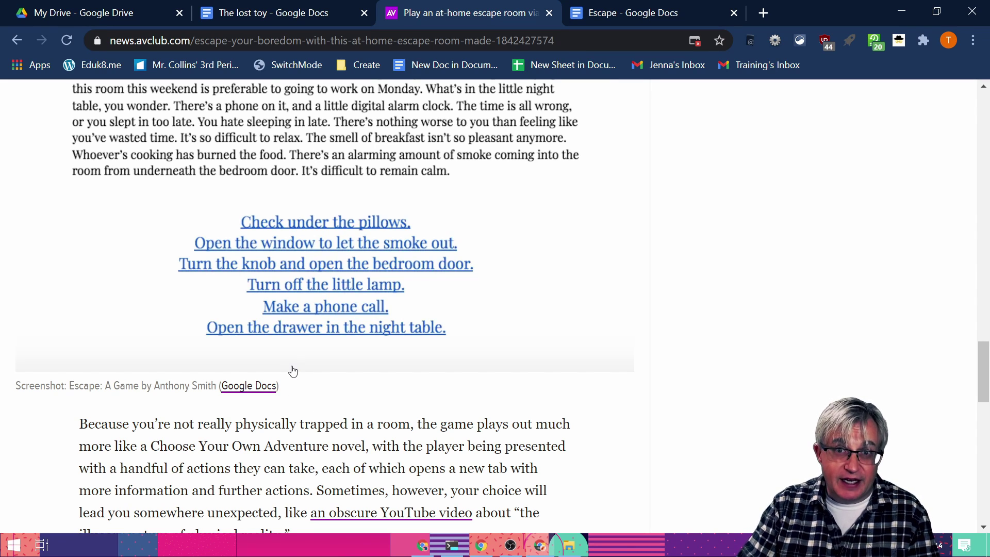
pyautogui.click(238, 392)
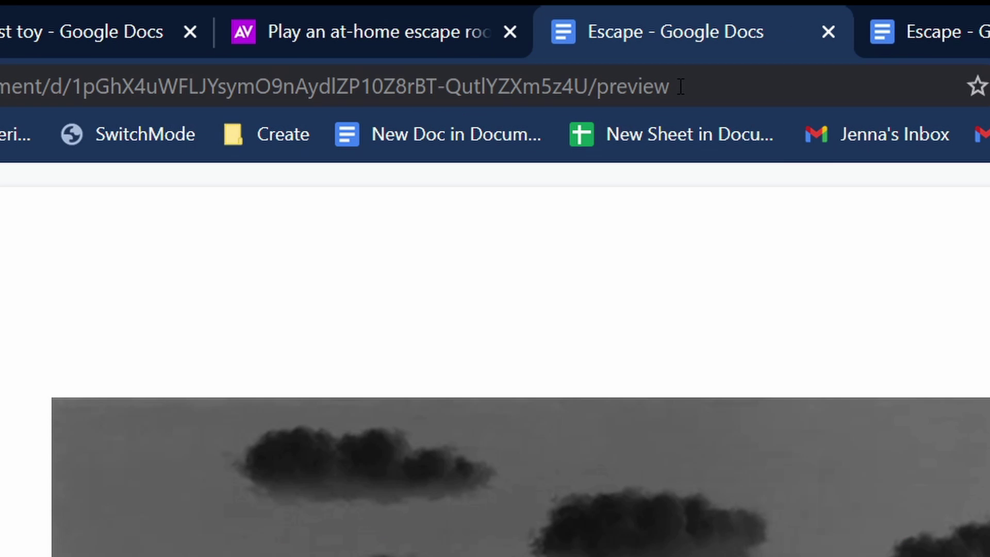
# Highlight the /preview ending of the document's address and the game's title line with its author link
pyautogui.moveTo(564, 42); pyautogui.dragTo(525, 46)
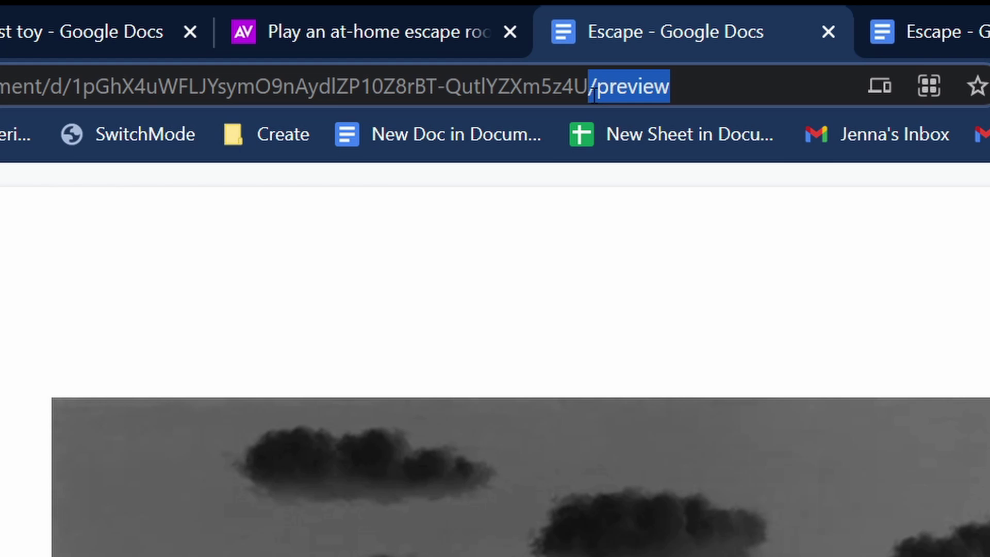
pyautogui.moveTo(594, 93); pyautogui.dragTo(602, 95)
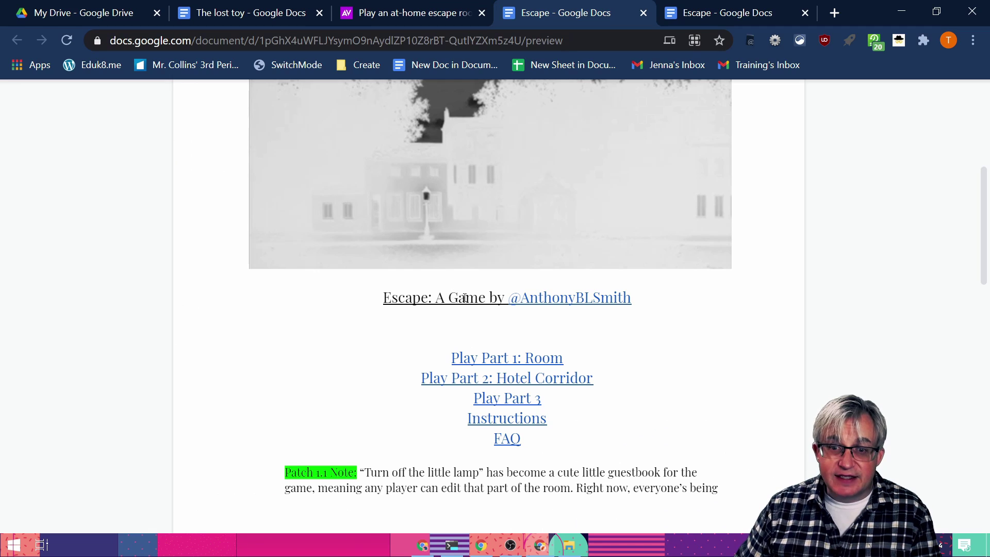
pyautogui.moveTo(459, 298); pyautogui.dragTo(633, 305)
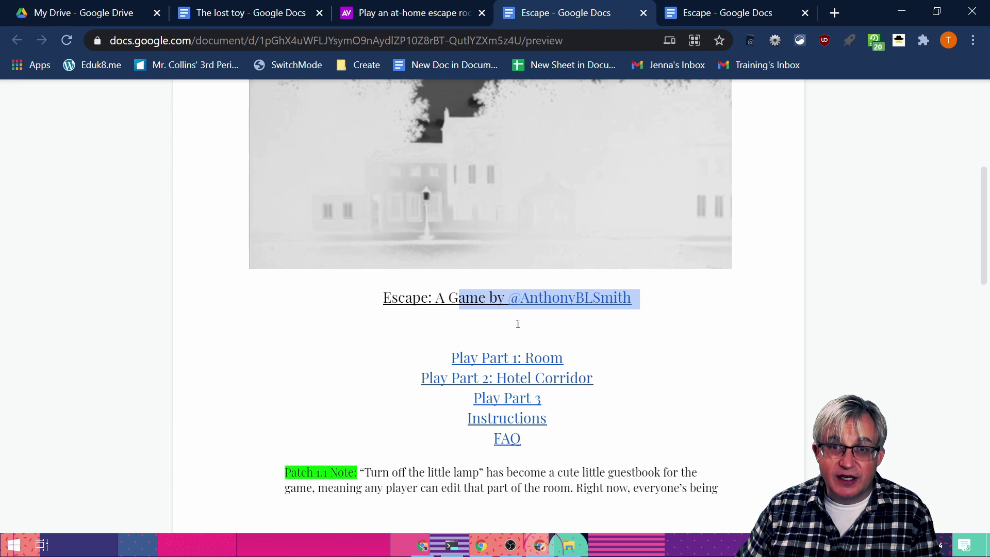
pyautogui.moveTo(381, 298); pyautogui.dragTo(636, 300)
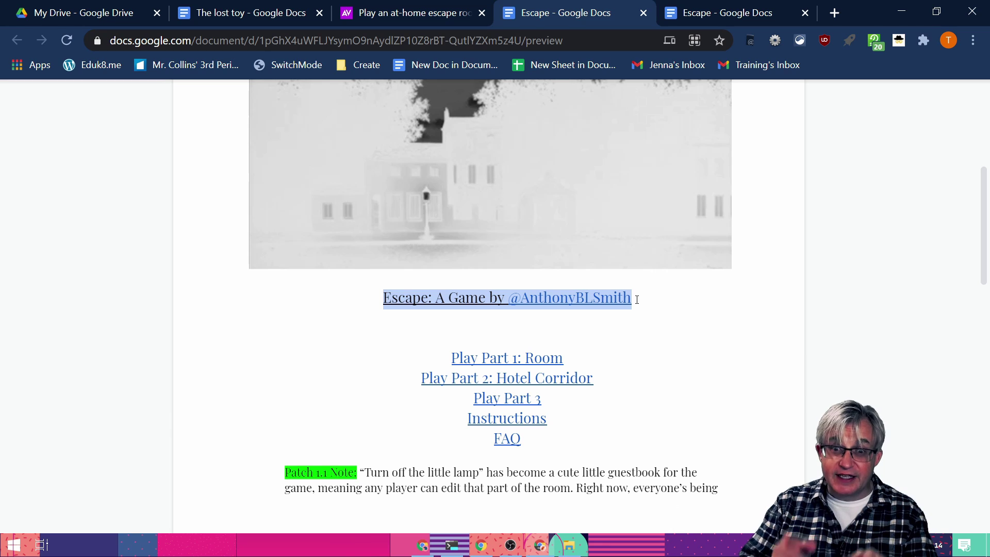
pyautogui.click(424, 266)
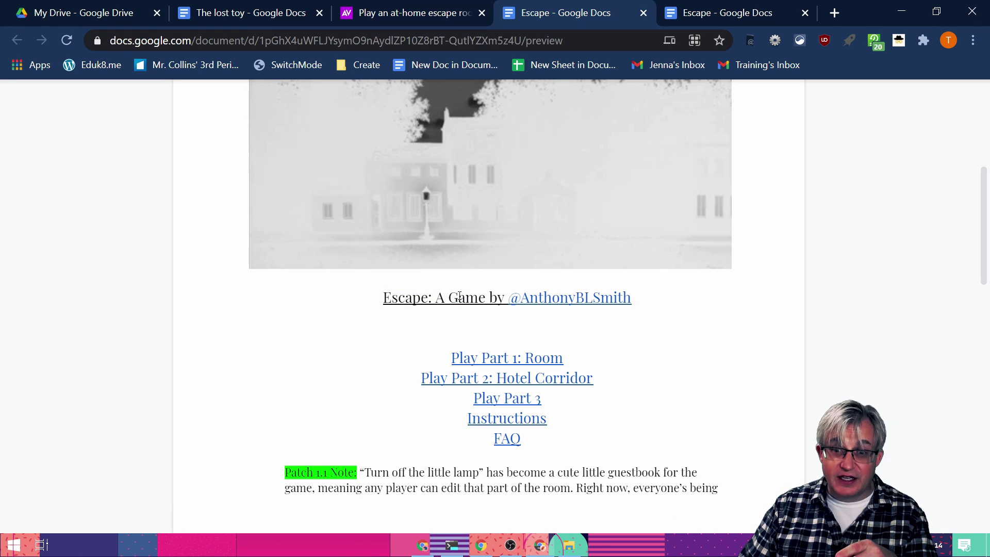
pyautogui.moveTo(542, 295); pyautogui.dragTo(569, 297)
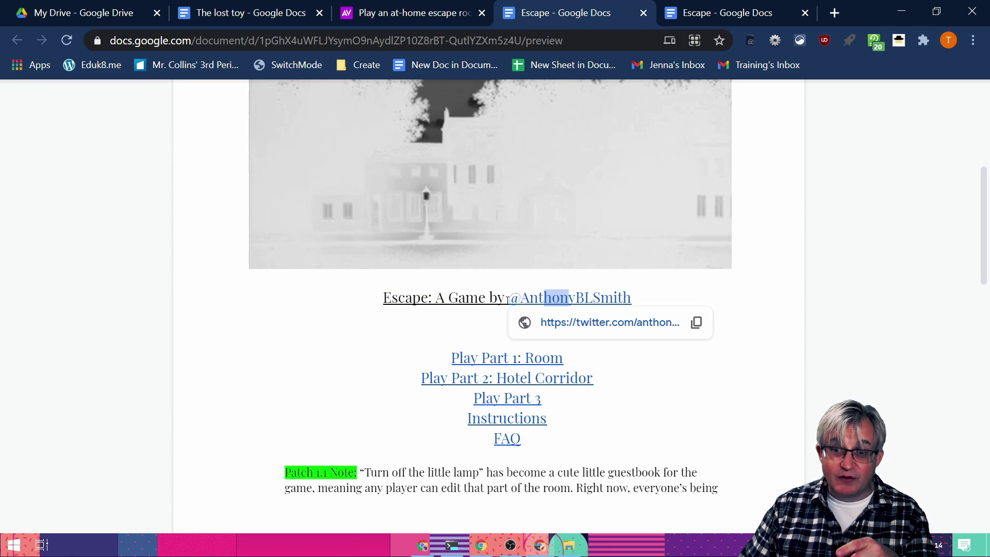
pyautogui.click(478, 299)
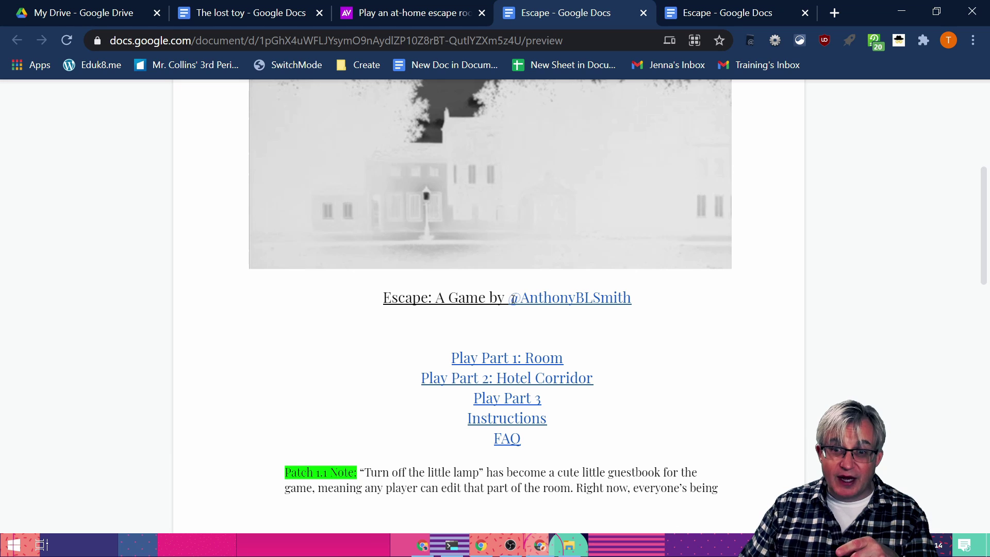
pyautogui.moveTo(499, 298); pyautogui.dragTo(512, 320)
# Open the FAQ document linked on the game's start page, view its opening questions and close it
pyautogui.click(507, 442)
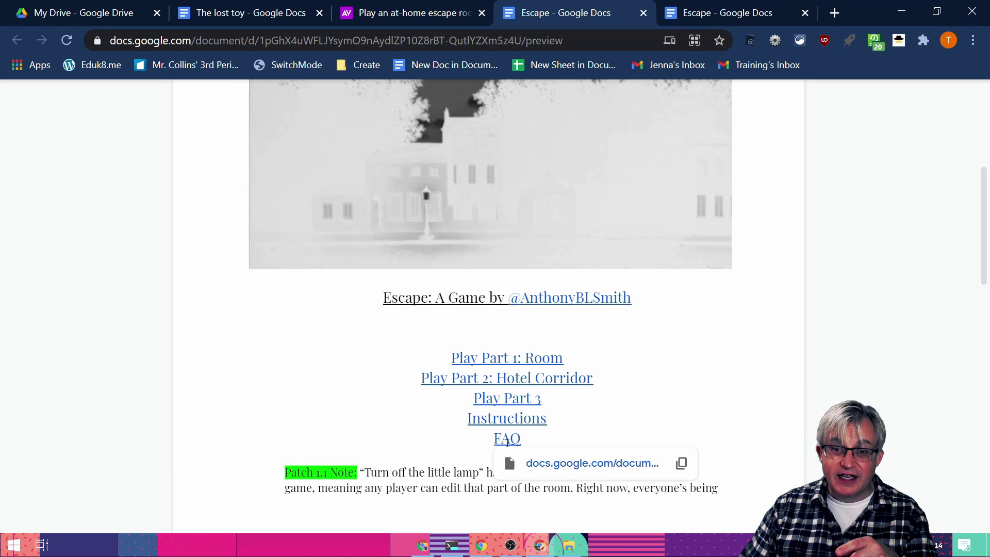
pyautogui.click(536, 462)
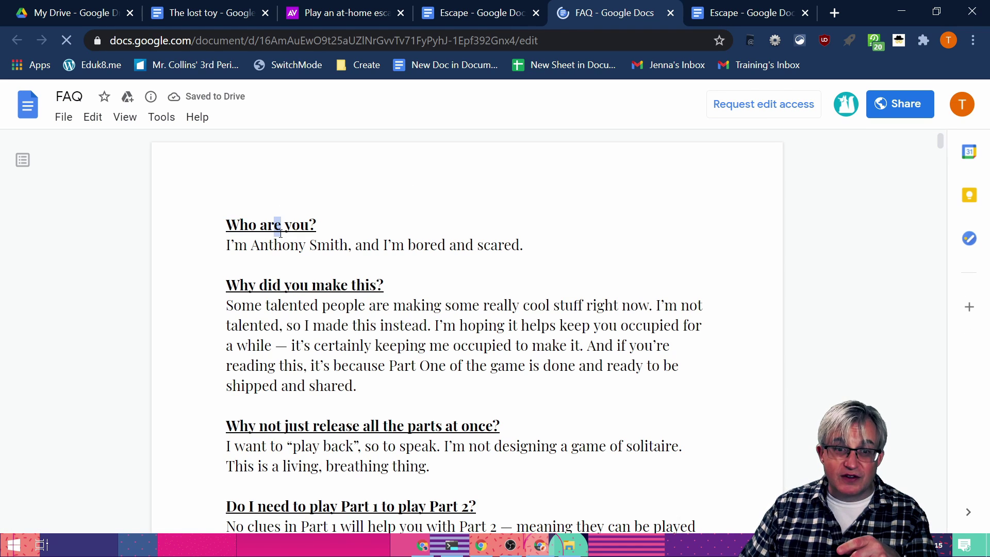
pyautogui.doubleClick(298, 286)
pyautogui.click(368, 282)
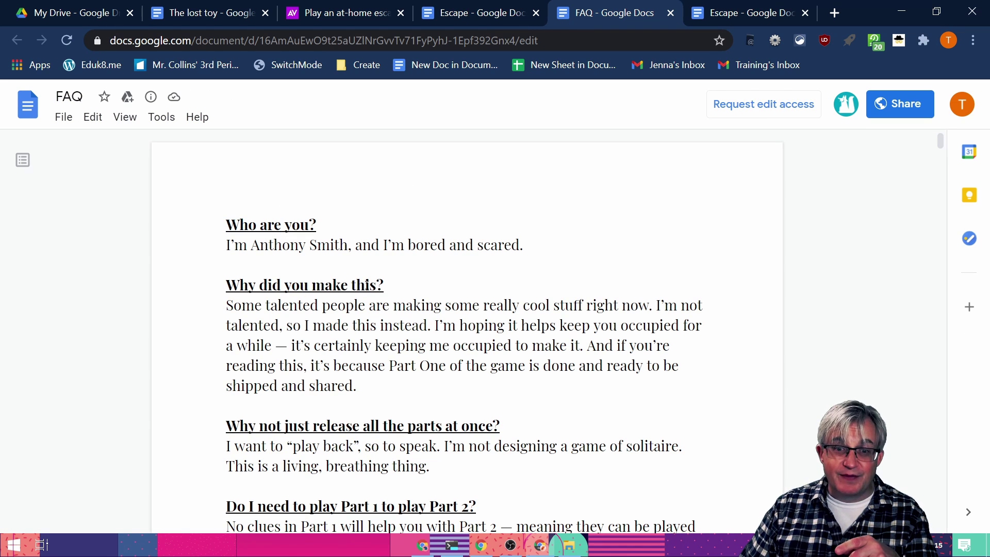
pyautogui.click(670, 12)
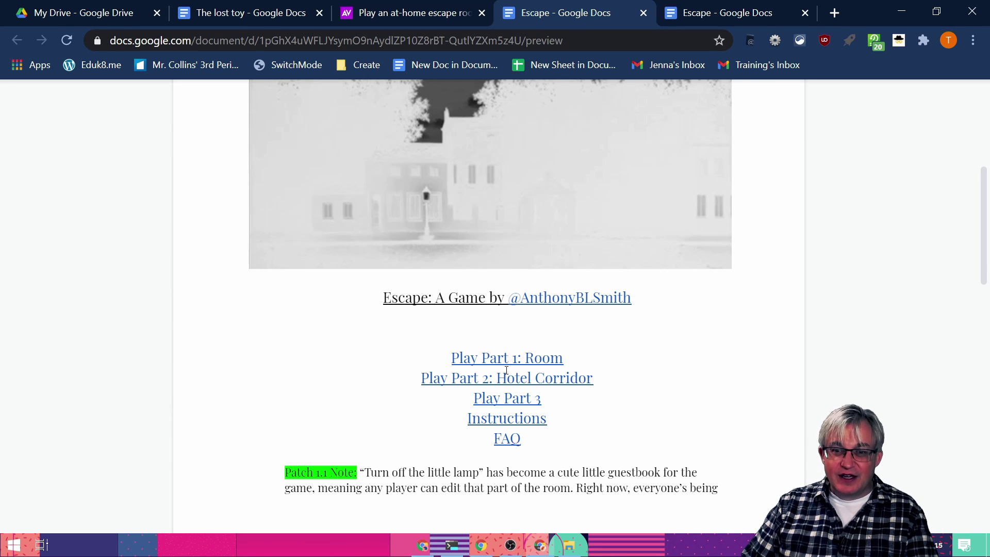
# Start Part 1: Room from the game's start page and read the Prologue down to its link
pyautogui.click(509, 377)
pyautogui.click(510, 383)
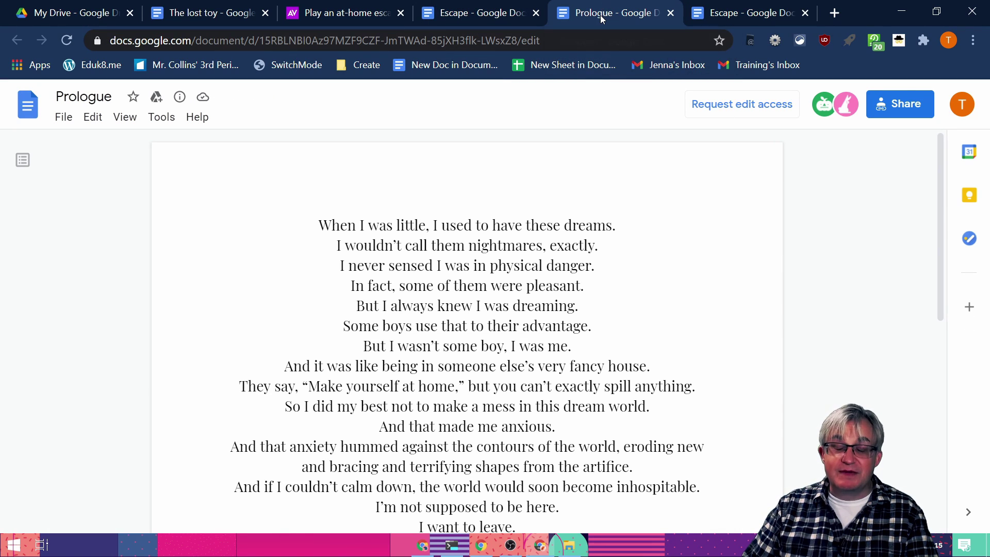
pyautogui.scroll(-1, 390, 269)
pyautogui.scroll(-3, 402, 271)
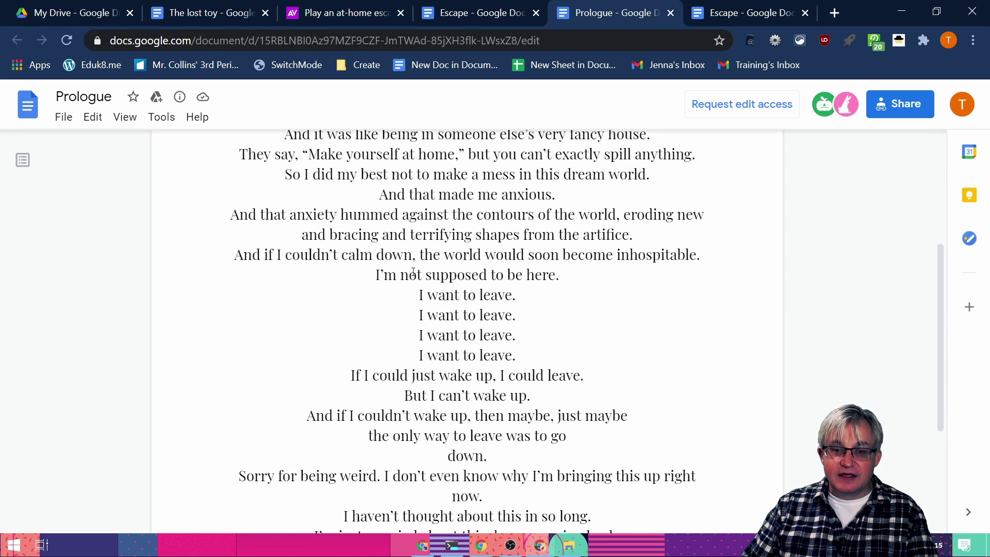
pyautogui.scroll(-4, 444, 277)
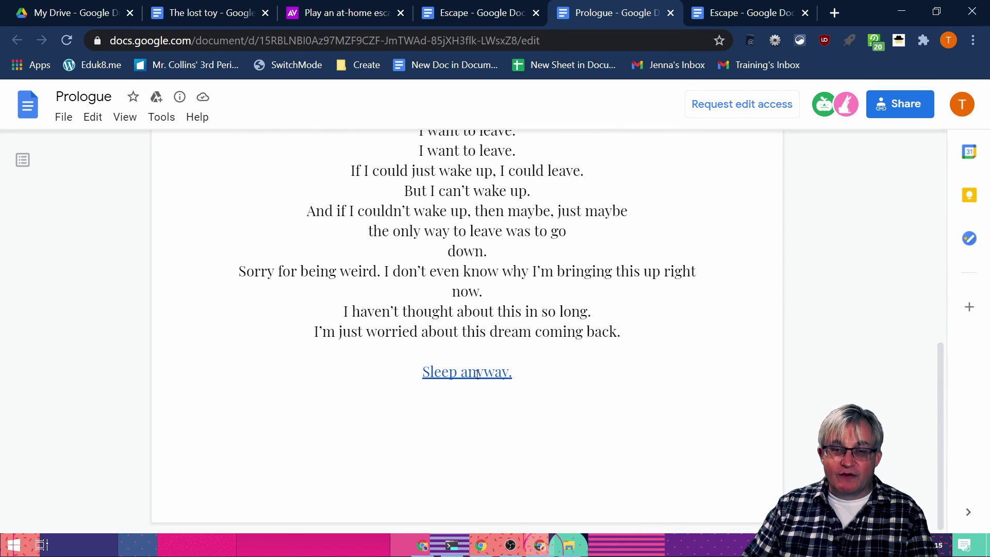
# Follow the "Sleep anyway." link to the In Dreams document and read down to the choices
pyautogui.click(467, 378)
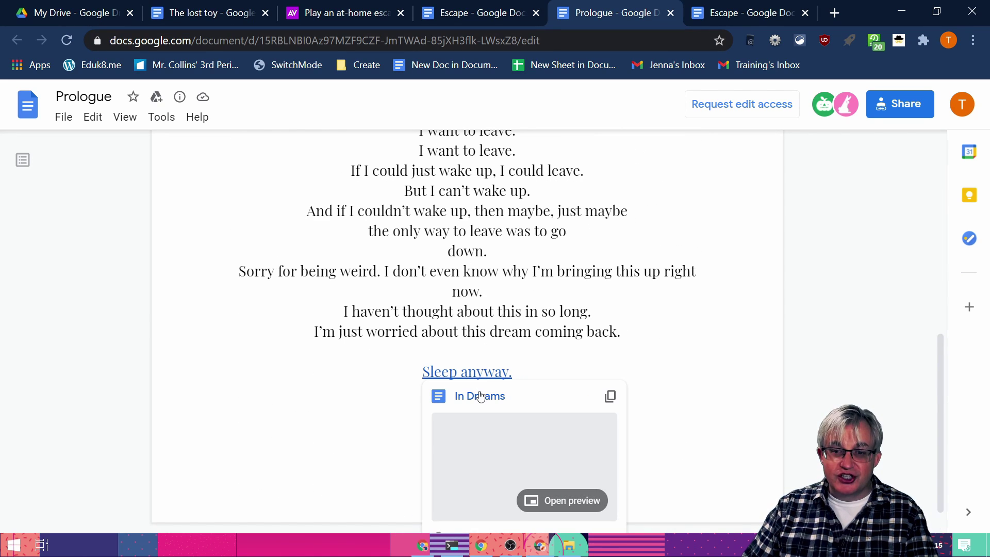
pyautogui.click(478, 396)
pyautogui.scroll(-3, 440, 332)
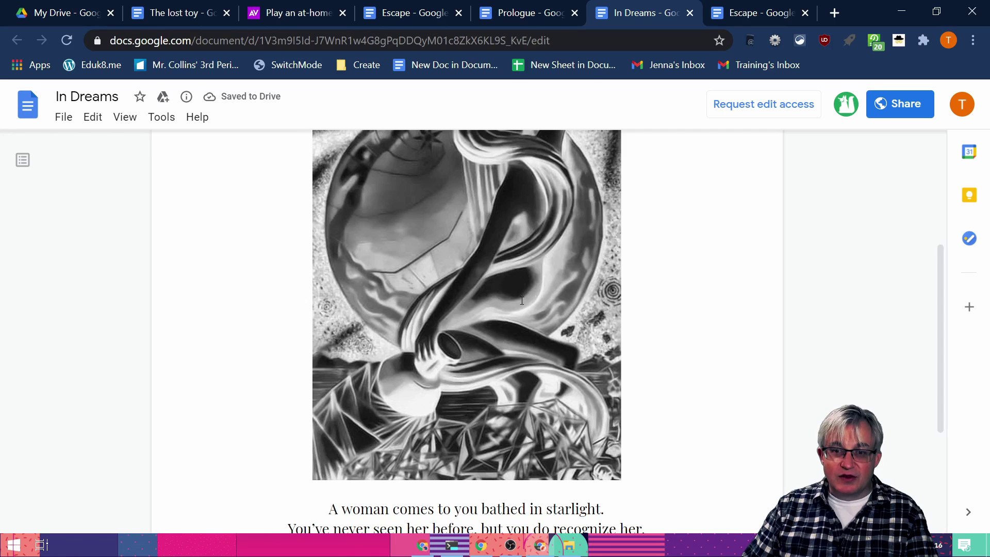
pyautogui.scroll(-4, 472, 294)
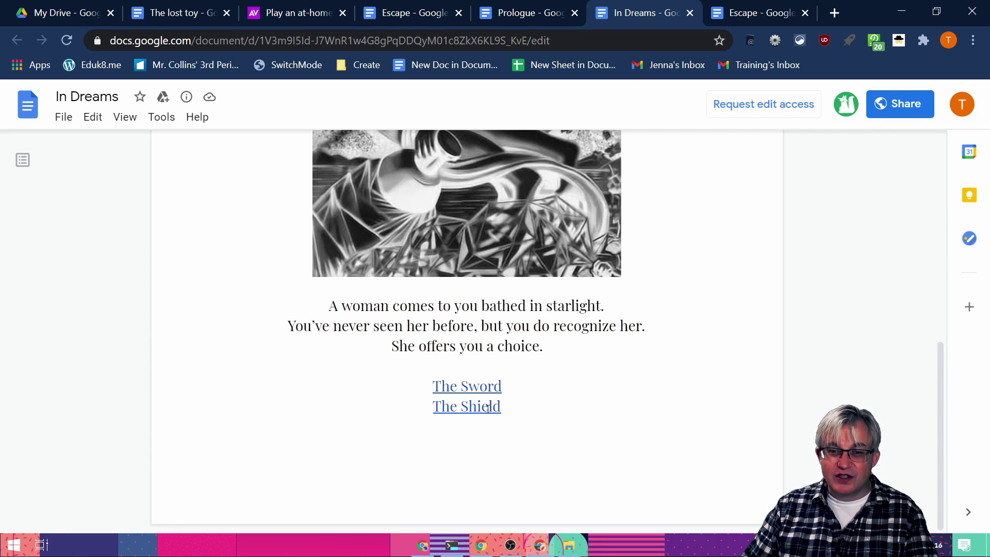
# Choose The Sword, open its document and read down to the closing link
pyautogui.click(464, 386)
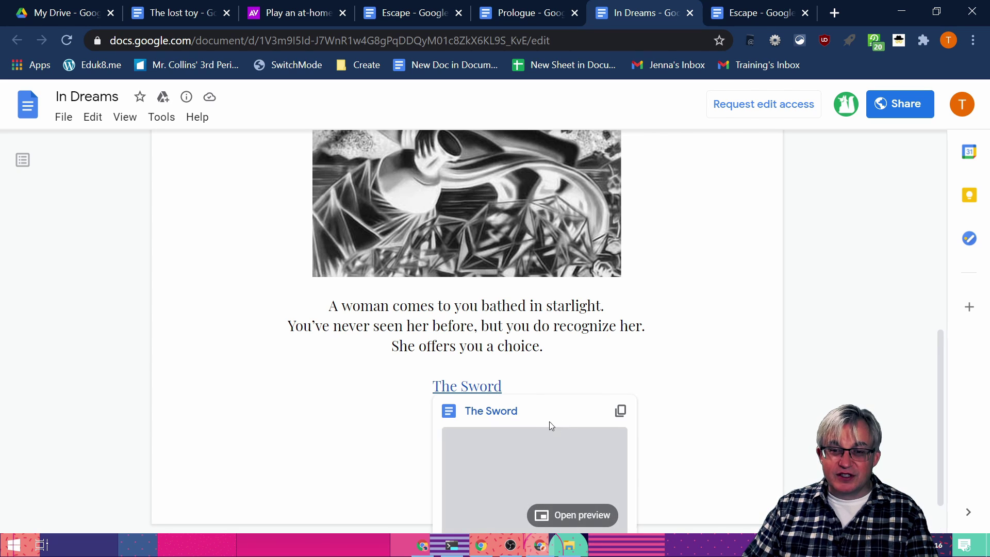
pyautogui.click(485, 412)
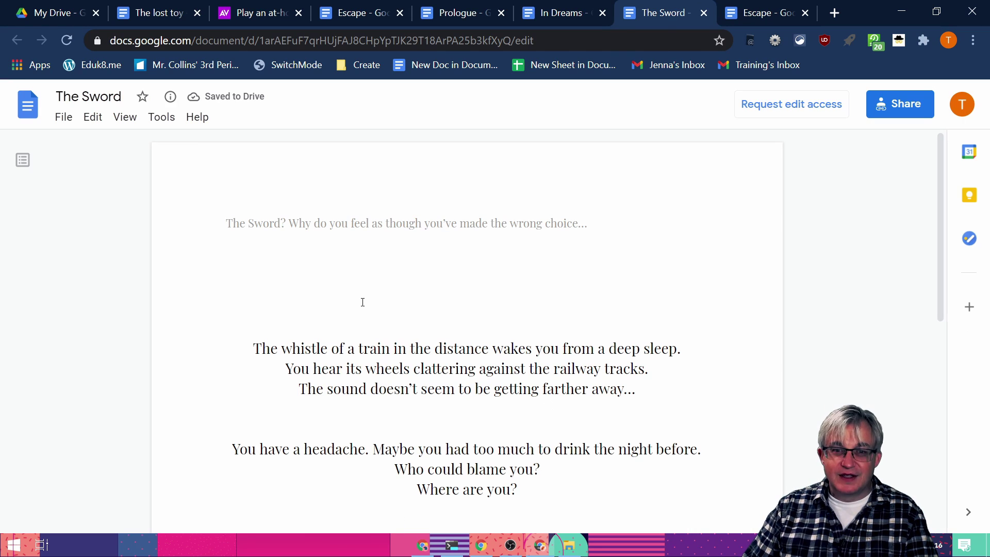
pyautogui.scroll(-3, 481, 278)
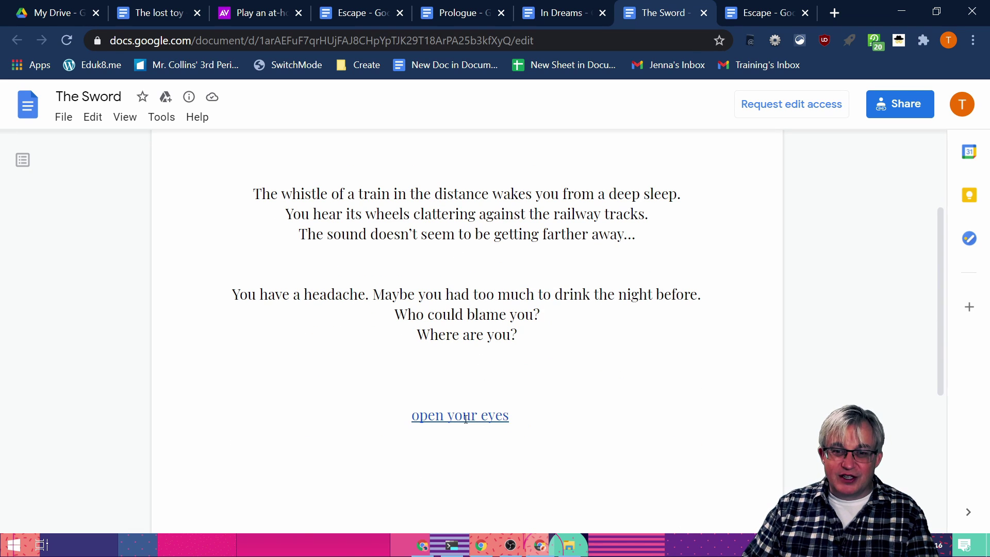
# Follow "open your eyes" to the Lucid document and highlight part of the grey "What family?" text
pyautogui.click(466, 418)
pyautogui.click(464, 439)
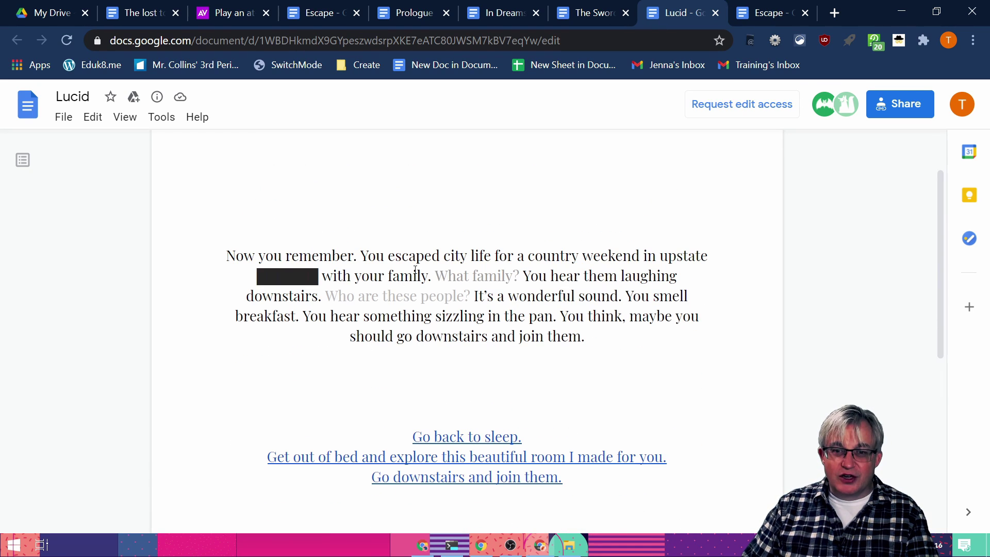
pyautogui.moveTo(432, 277); pyautogui.dragTo(454, 277)
pyautogui.scroll(-2, 505, 408)
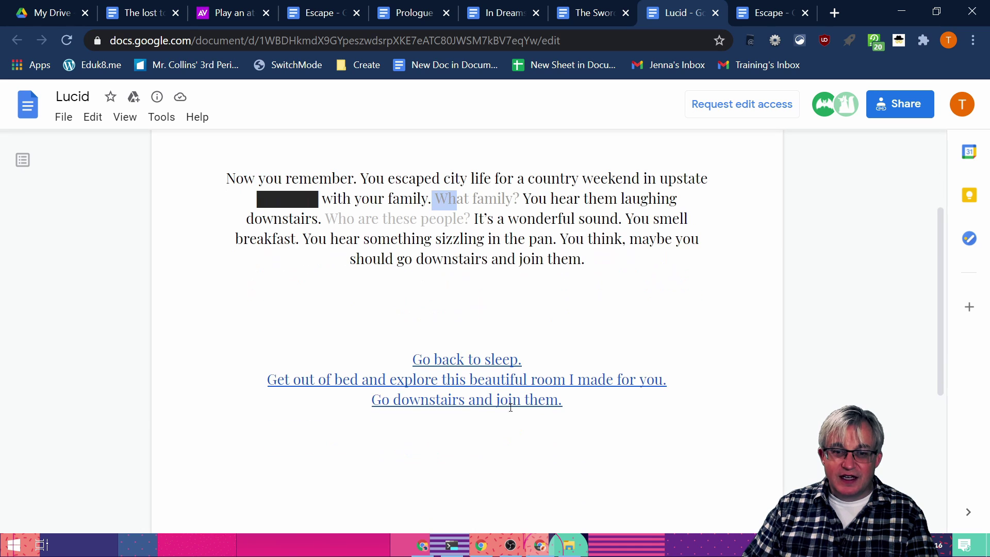
# Follow "Go downstairs and join them." to the How document and go down to its choices
pyautogui.click(446, 407)
pyautogui.click(413, 424)
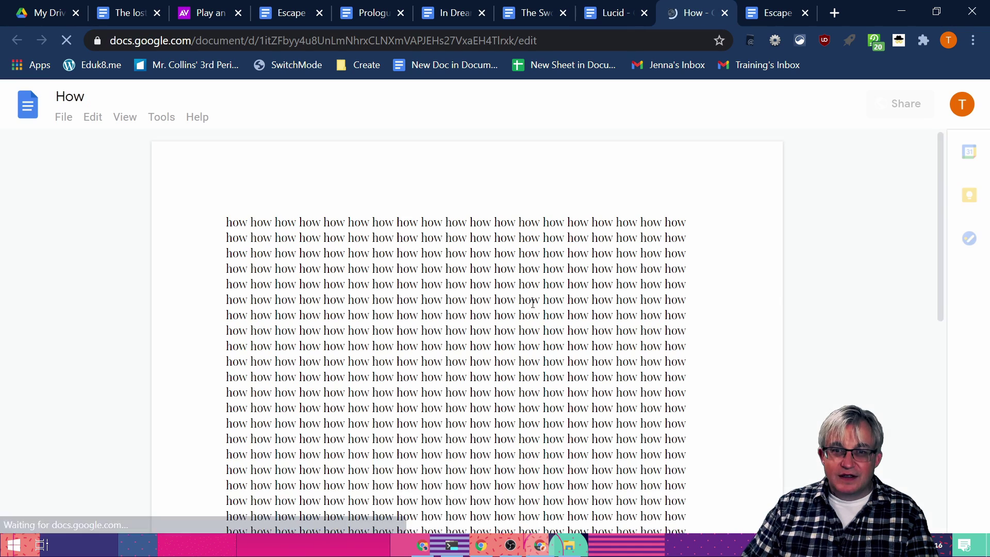
pyautogui.scroll(-10, 533, 303)
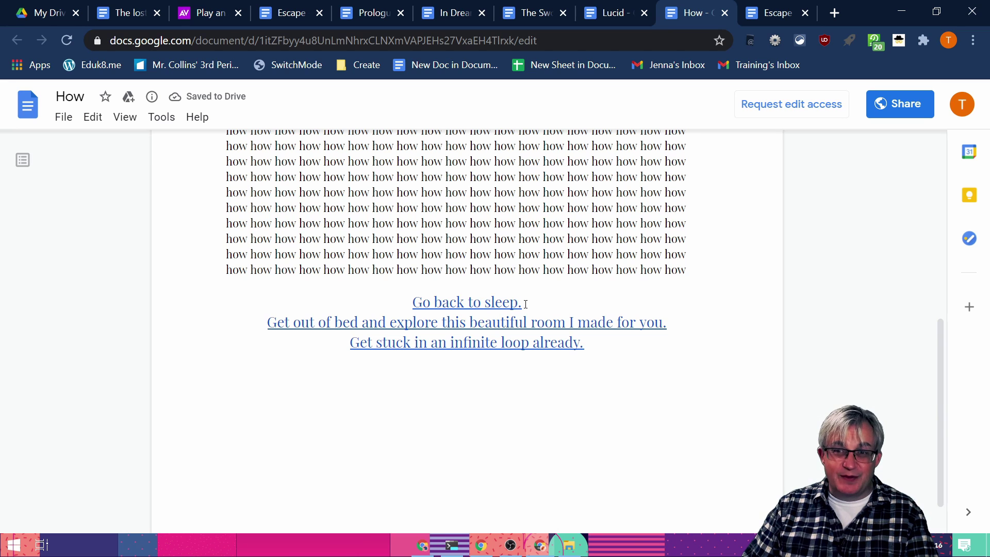
# Follow "Go back to sleep." to its YouTube video, decline the YouTube TV offer and close the video
pyautogui.click(478, 308)
pyautogui.click(443, 331)
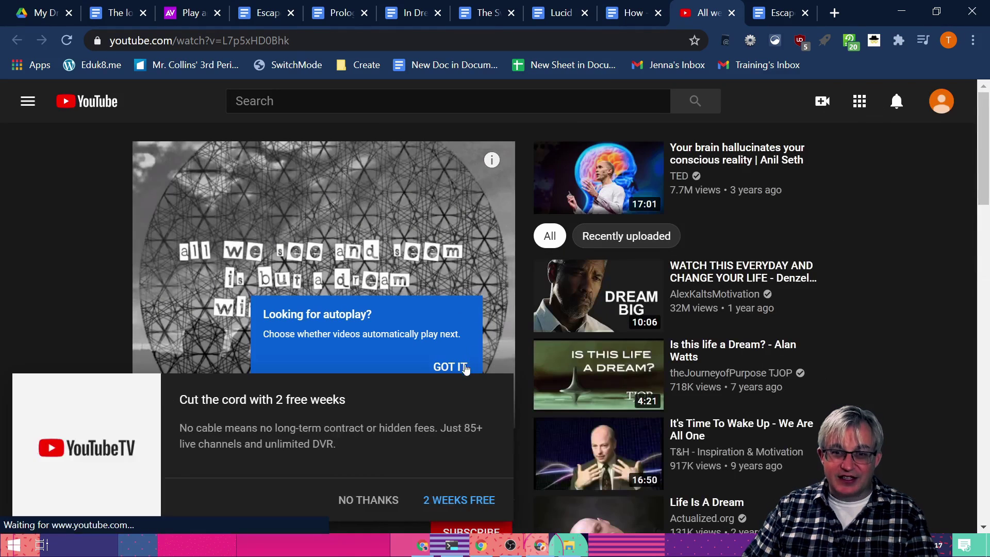
pyautogui.click(364, 500)
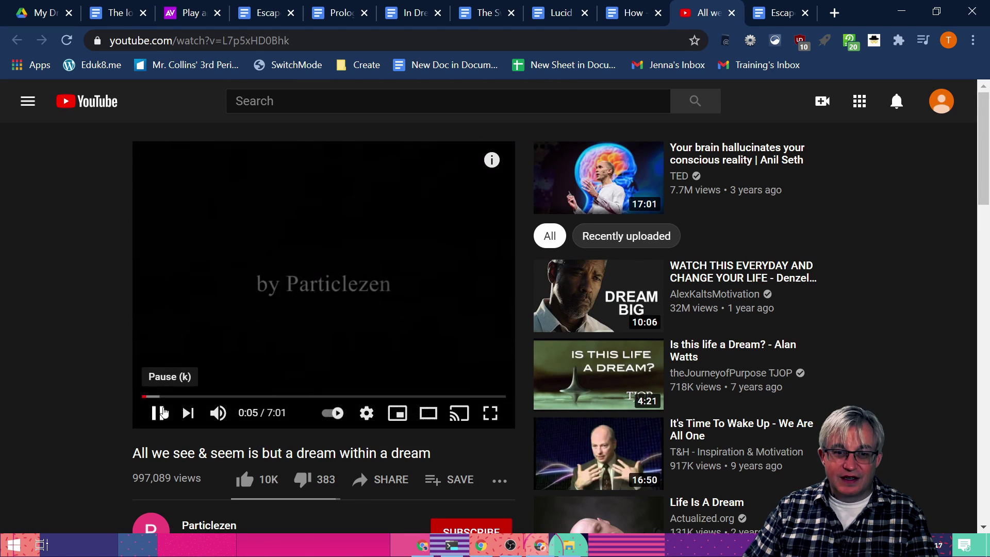
pyautogui.click(734, 13)
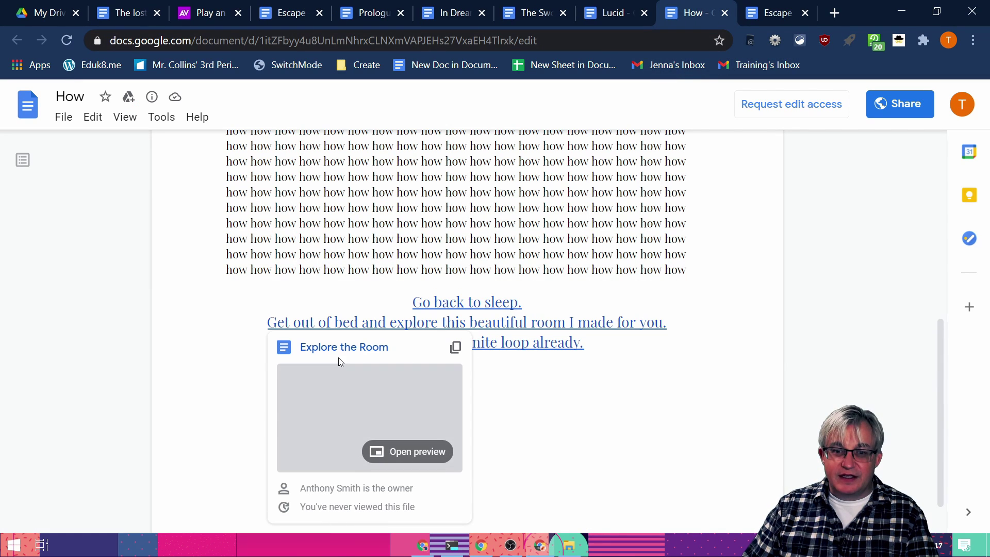
# Open the Explore the Room document from the "Get out of bed" choice and view its list of actions
pyautogui.click(342, 348)
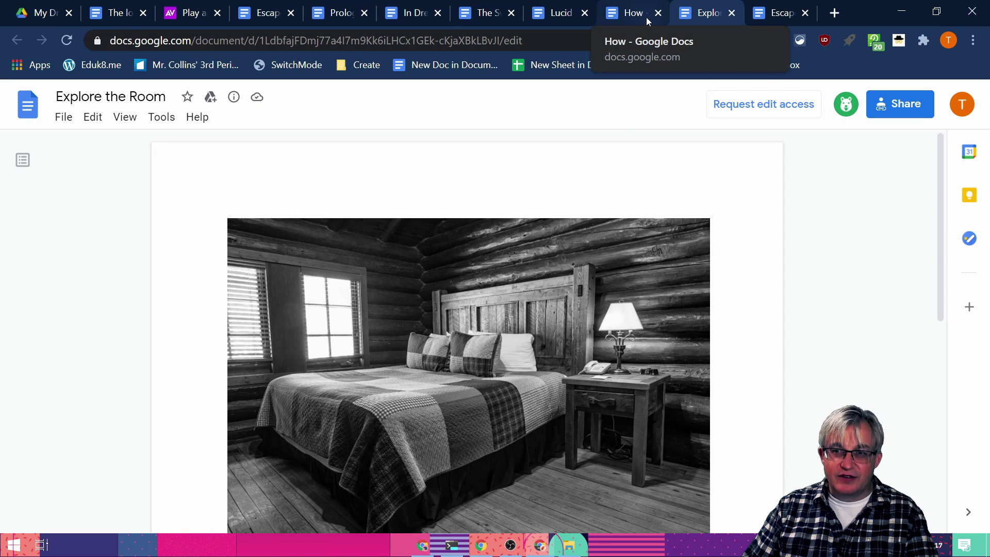
pyautogui.scroll(-10, 533, 212)
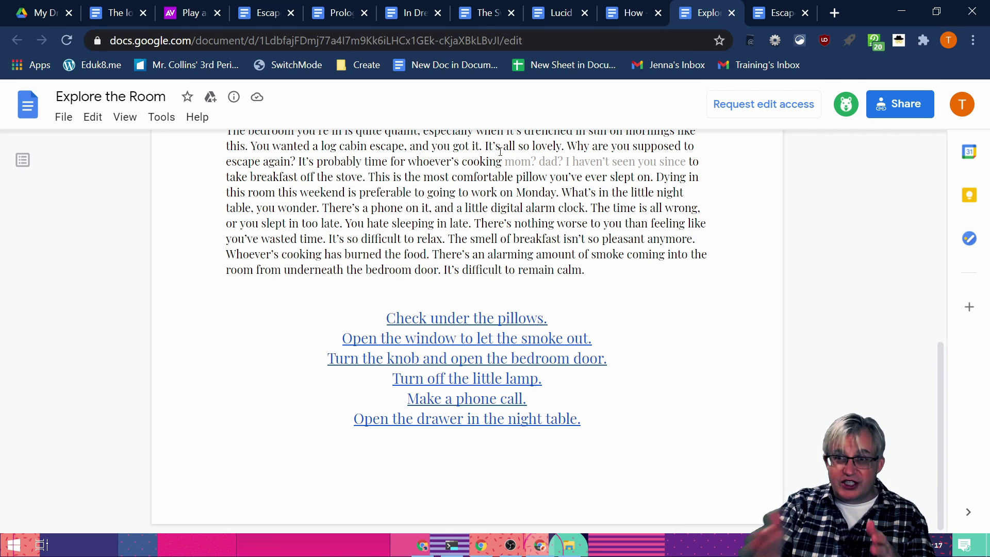
# Close the example game's opened story documents, from Explore the Room back to Prologue, keeping the Escape start document open
pyautogui.click(732, 13)
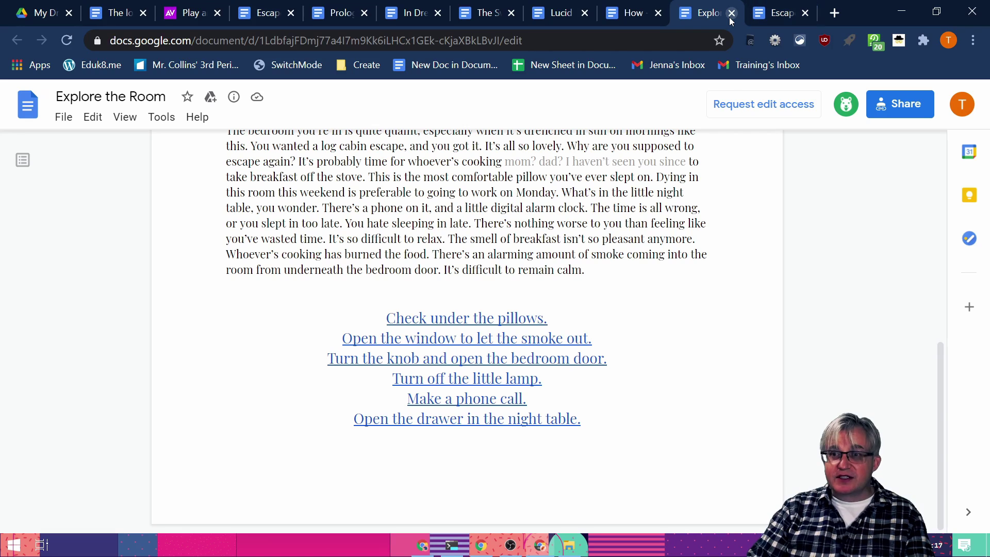
pyautogui.click(732, 13)
pyautogui.click(732, 13)
pyautogui.click(732, 13)
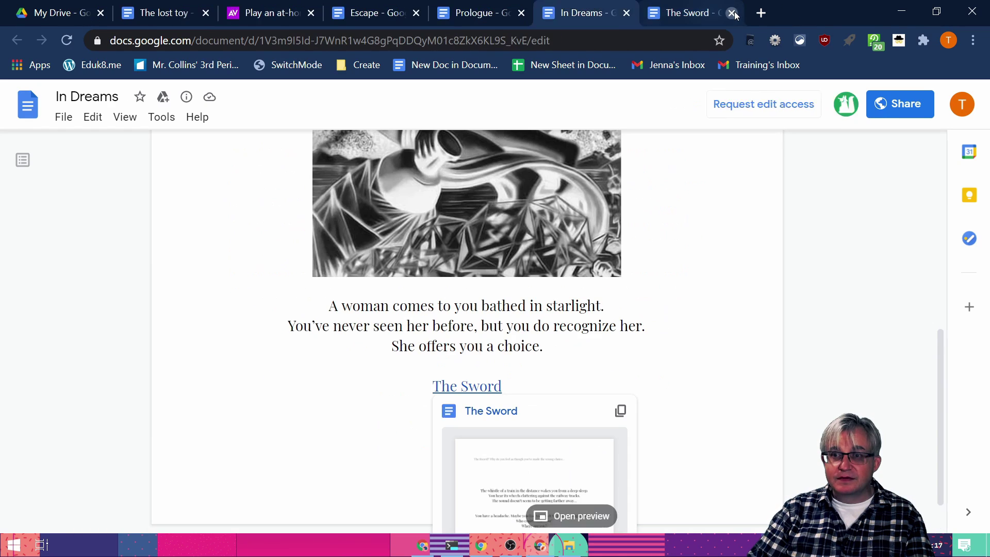
pyautogui.click(704, 15)
pyautogui.click(704, 15)
pyautogui.click(732, 13)
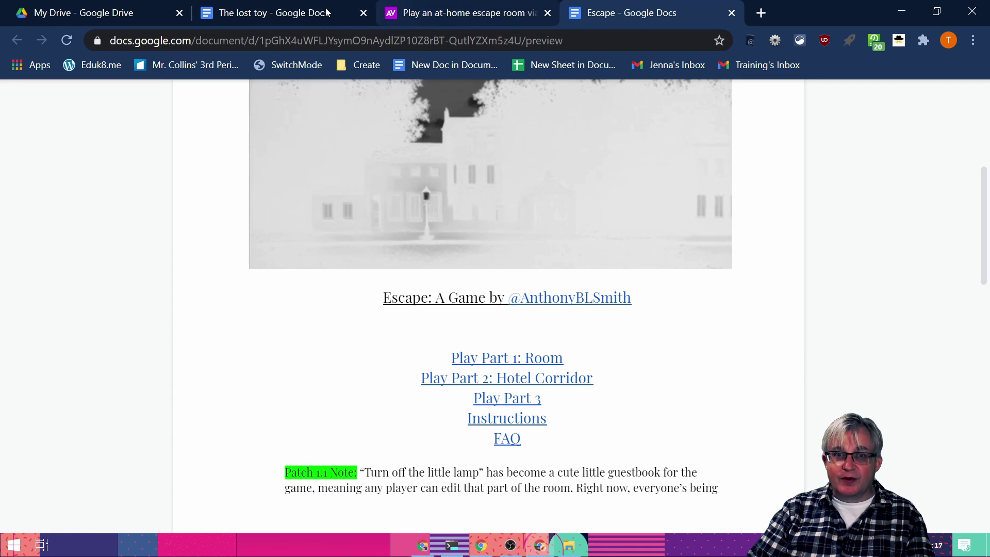
# Create a folder named "The Lost Toy" in My Drive and open it
pyautogui.click(66, 15)
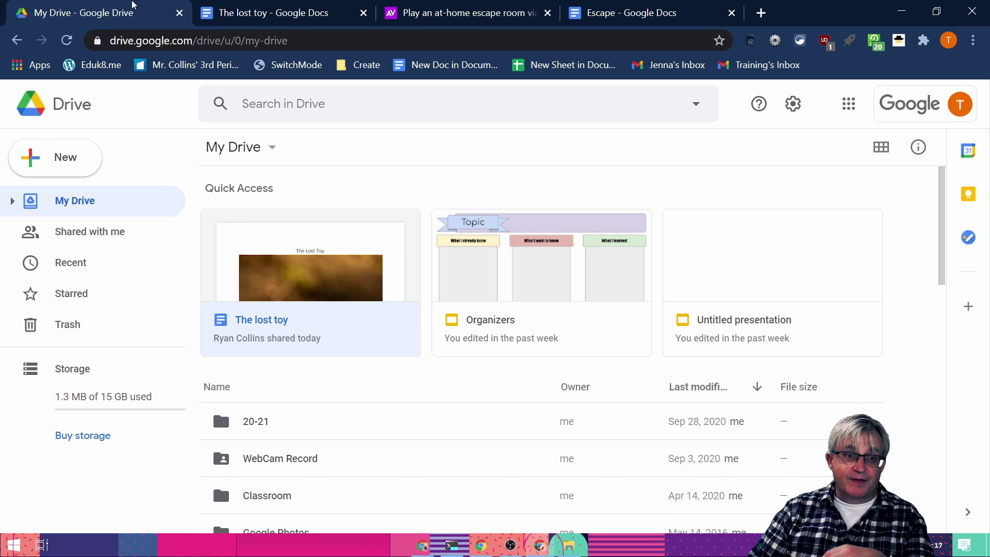
pyautogui.click(66, 156)
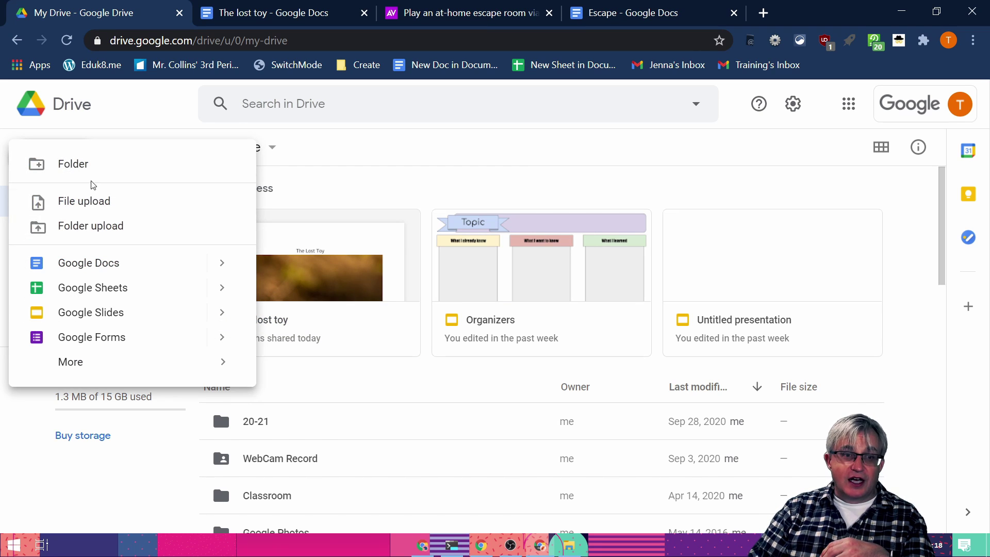
pyautogui.click(84, 168)
pyautogui.write('The')
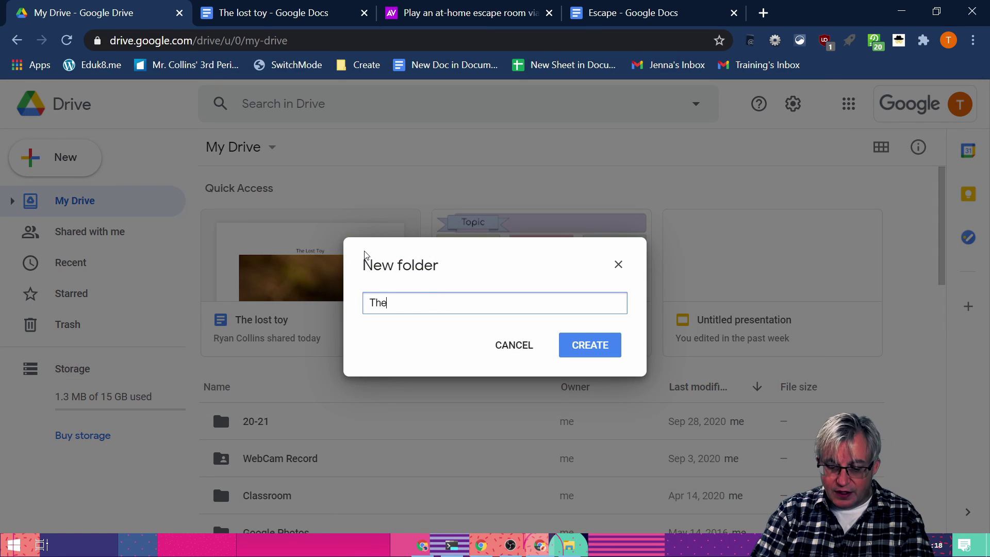
pyautogui.write(' Lost Toy')
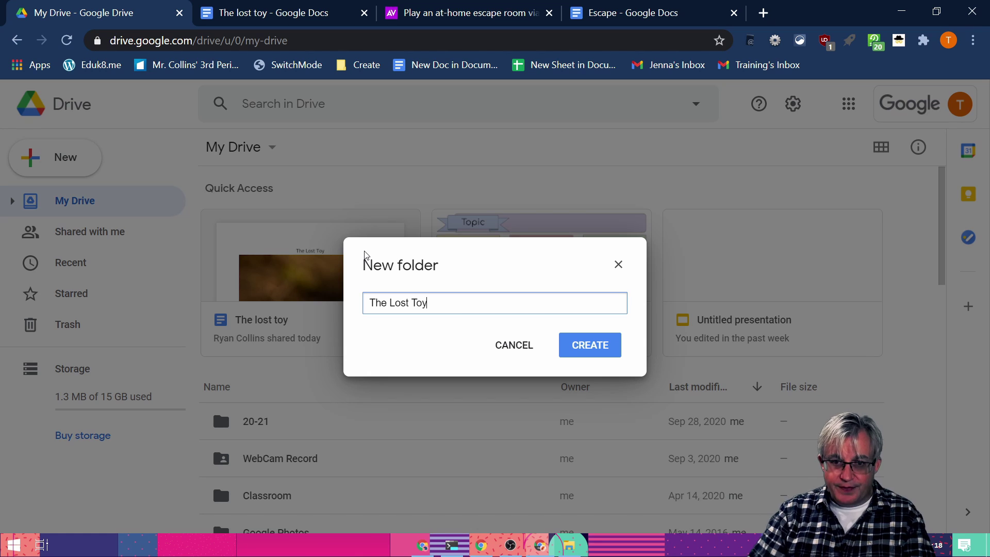
pyautogui.click(593, 342)
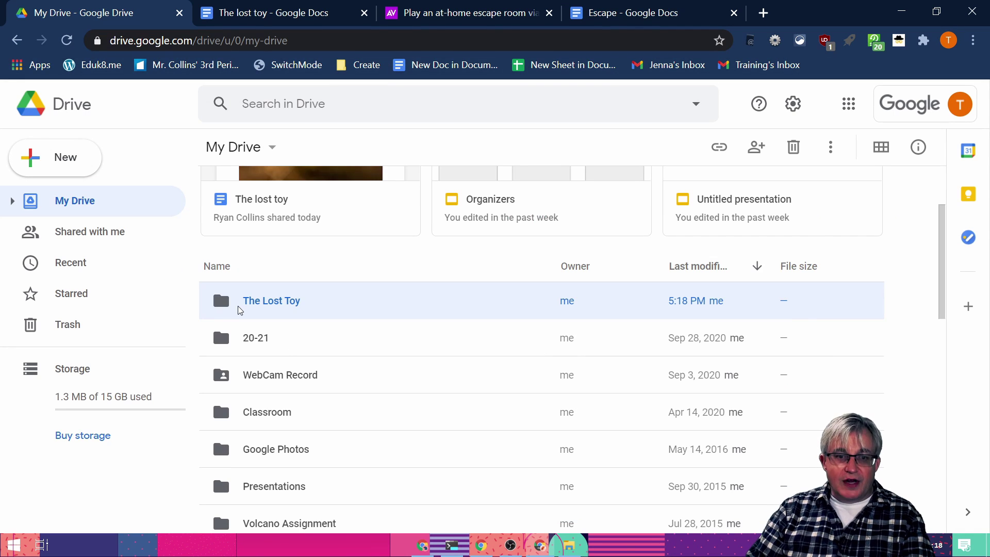
pyautogui.doubleClick(240, 310)
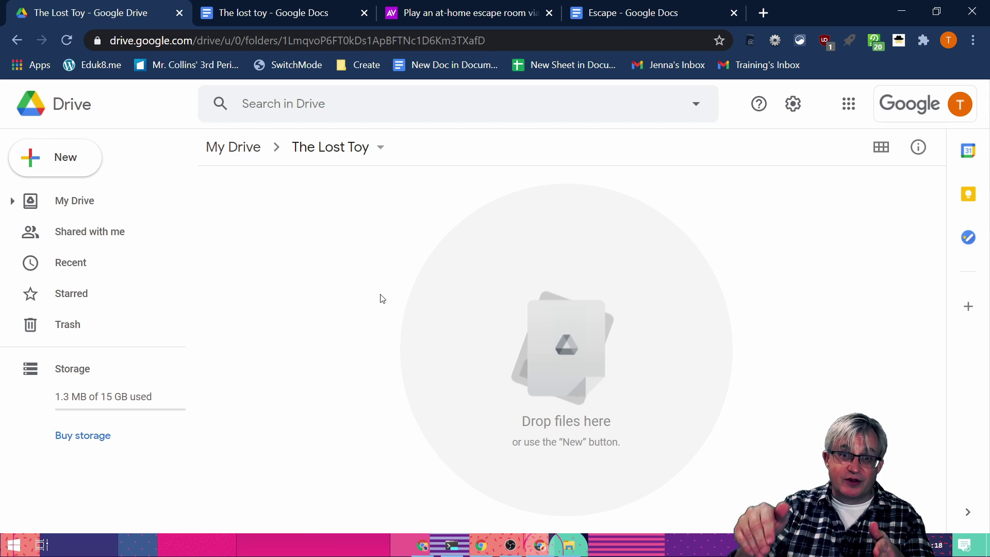
# Share The Lost Toy folder so that anyone with the link can view it
pyautogui.click(381, 149)
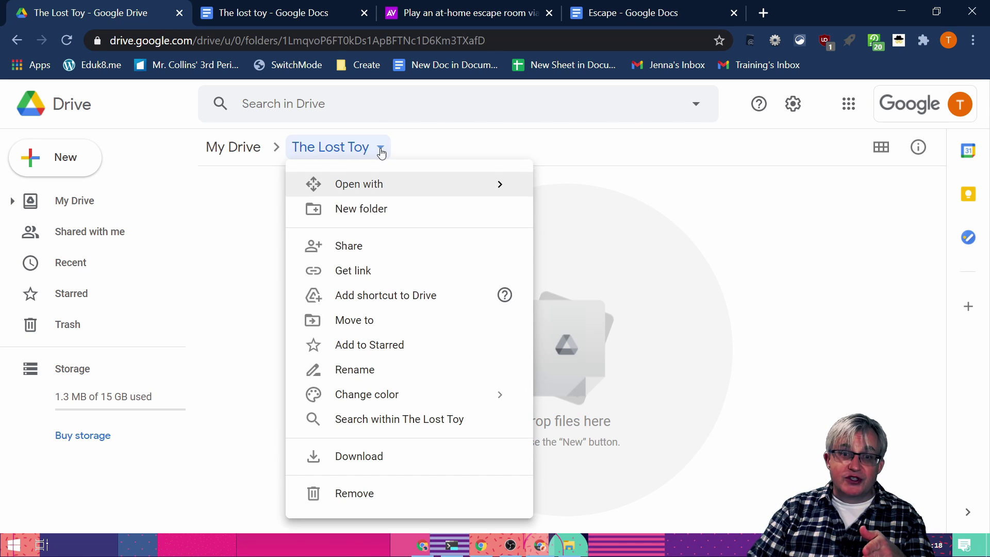
pyautogui.click(359, 252)
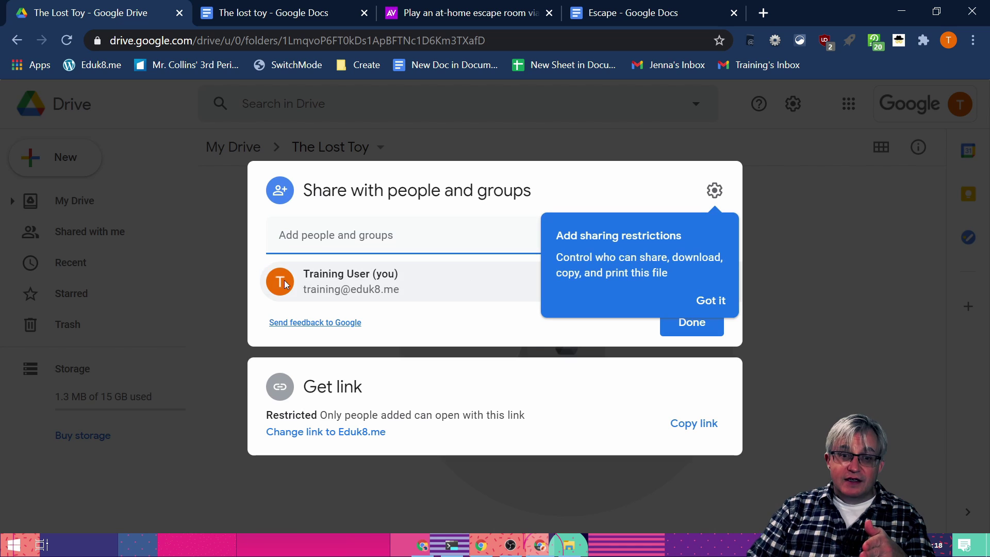
pyautogui.click(312, 435)
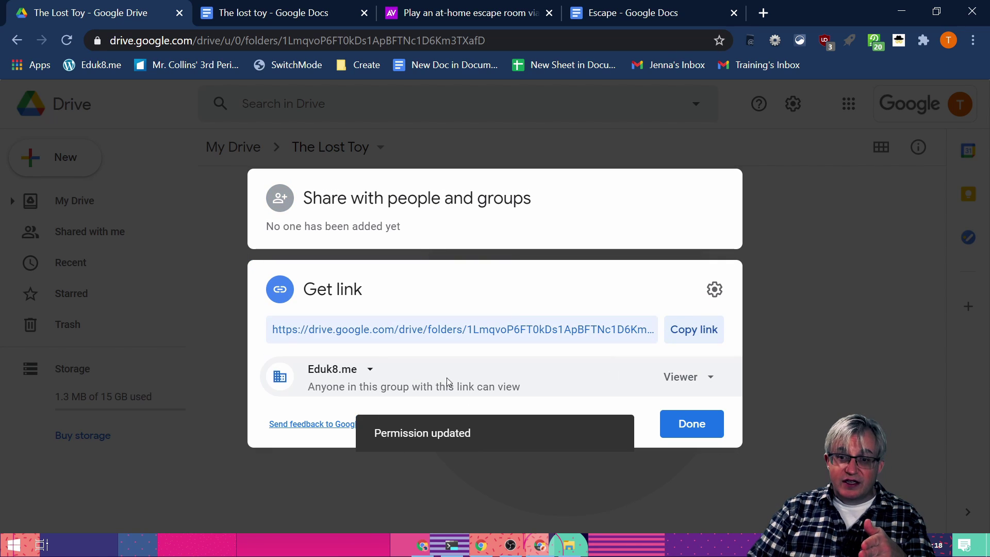
pyautogui.click(365, 371)
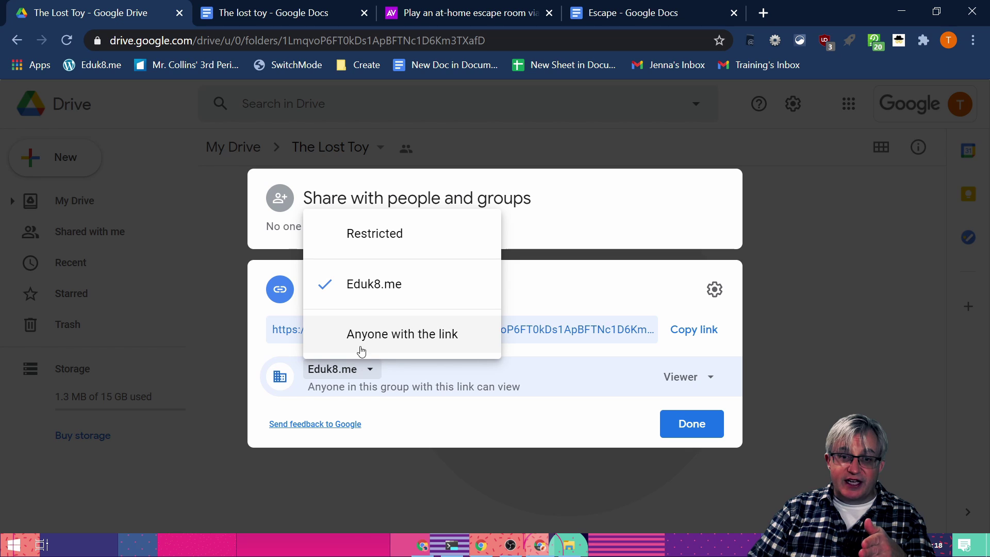
pyautogui.click(391, 343)
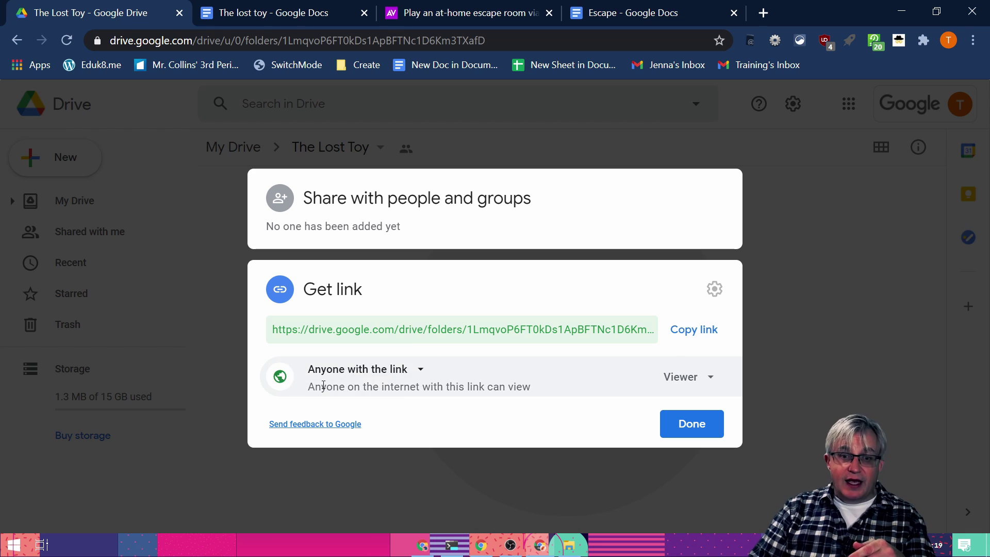
pyautogui.click(710, 423)
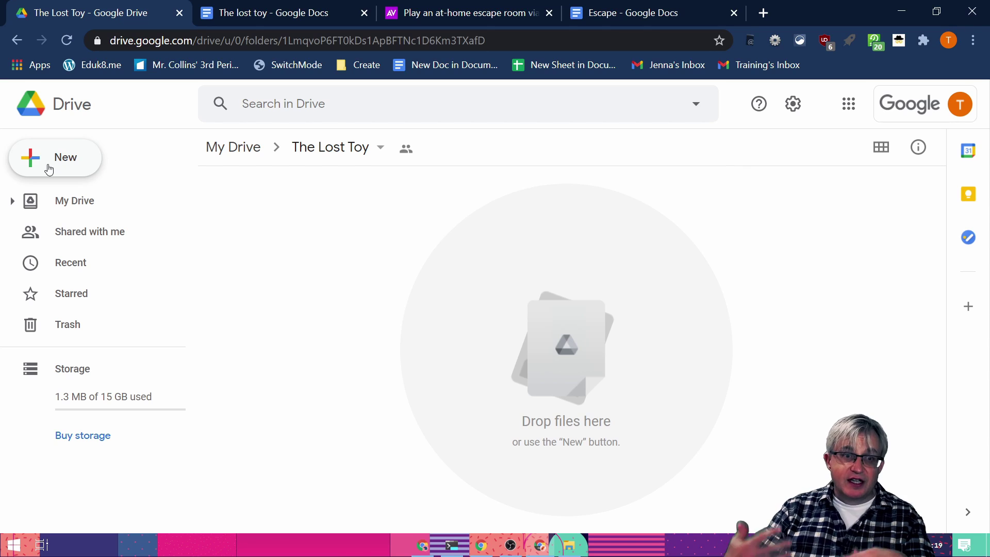
# Create a shared Google Docs document in The Lost Toy folder and name it "!! The Lost Toy"
pyautogui.click(49, 169)
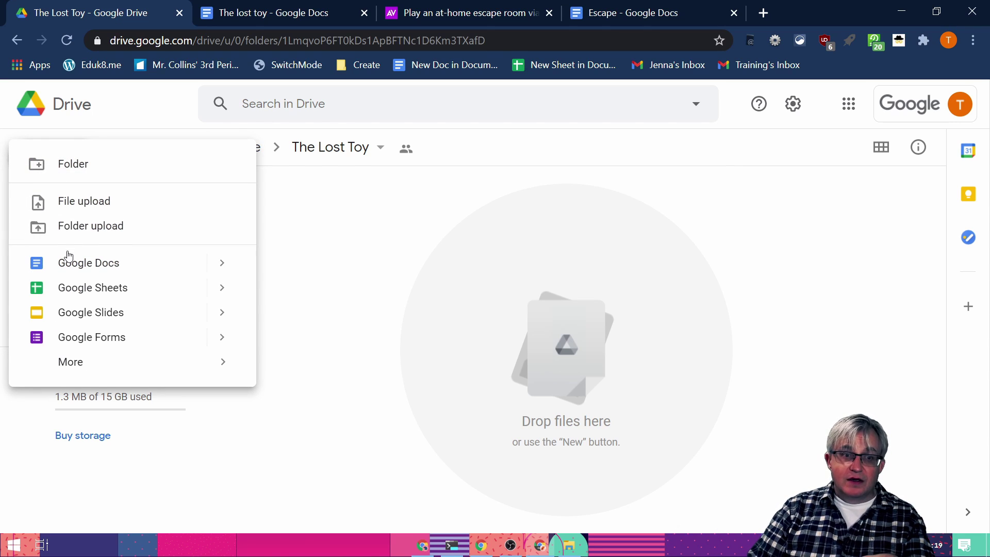
pyautogui.click(78, 264)
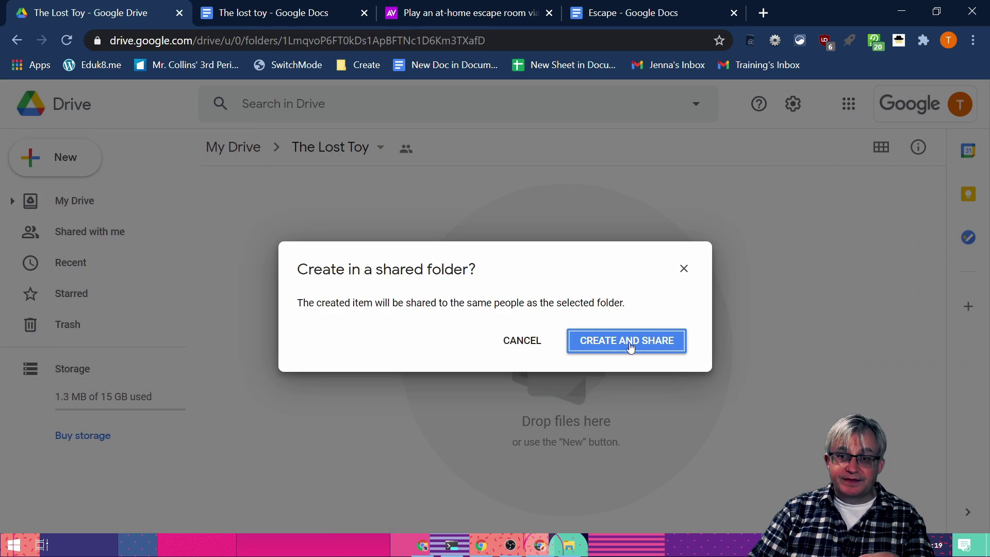
pyautogui.click(628, 345)
pyautogui.click(98, 92)
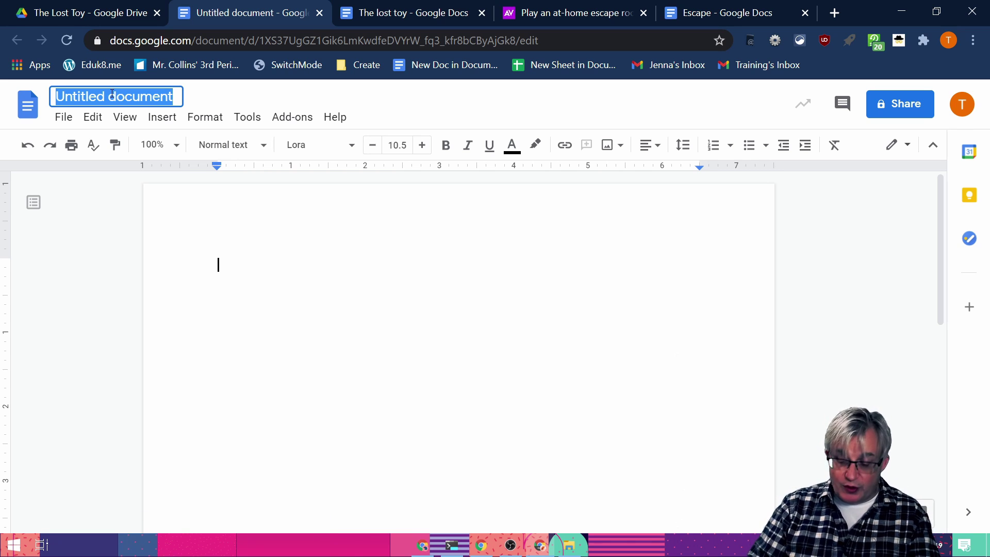
pyautogui.press('BackSpace')
pyautogui.write('!! ')
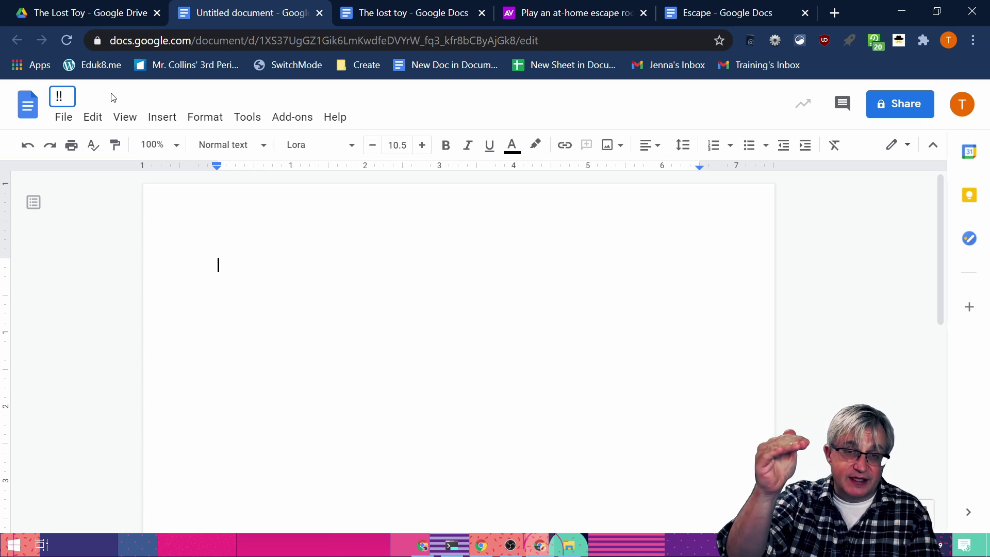
pyautogui.write('The')
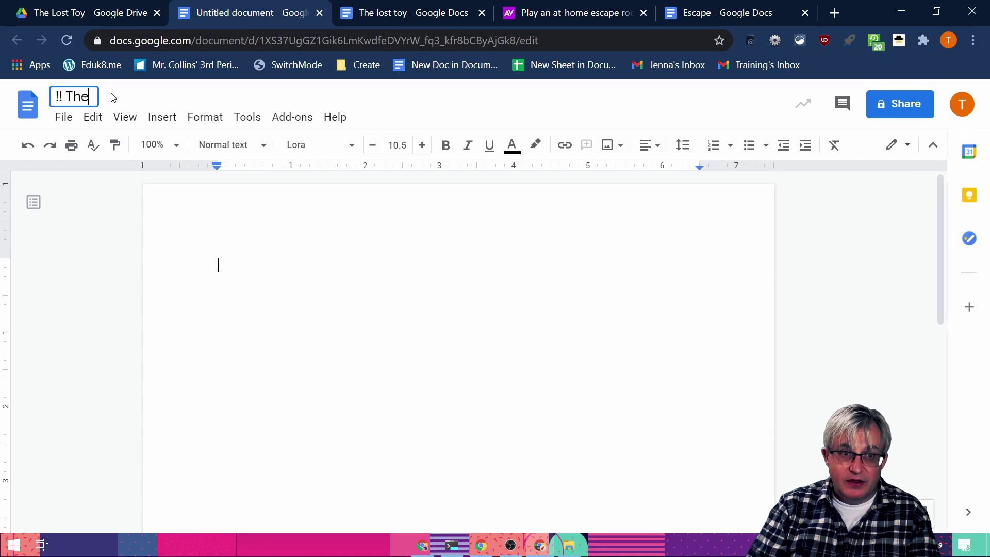
pyautogui.write(' Lost Toy')
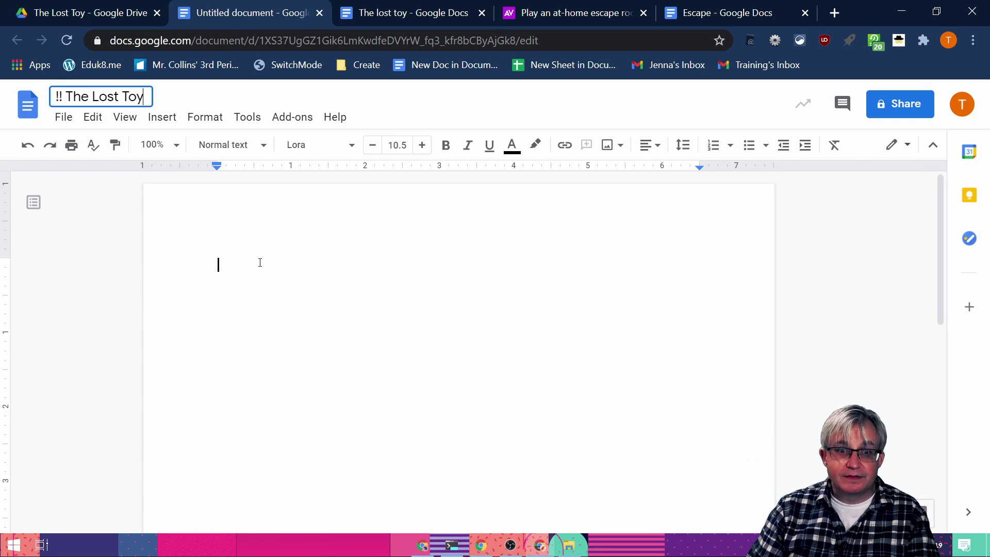
pyautogui.press('Return')
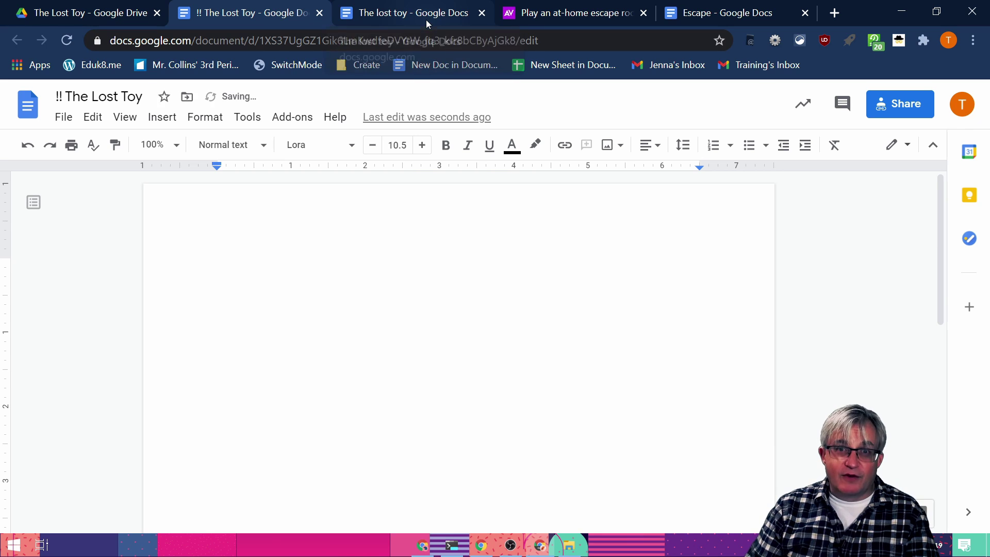
# Copy the title, picture, opening paragraph and three choices from the original "The lost toy" document into the new "!! The Lost Toy" document
pyautogui.click(426, 20)
pyautogui.scroll(-4, 727, 396)
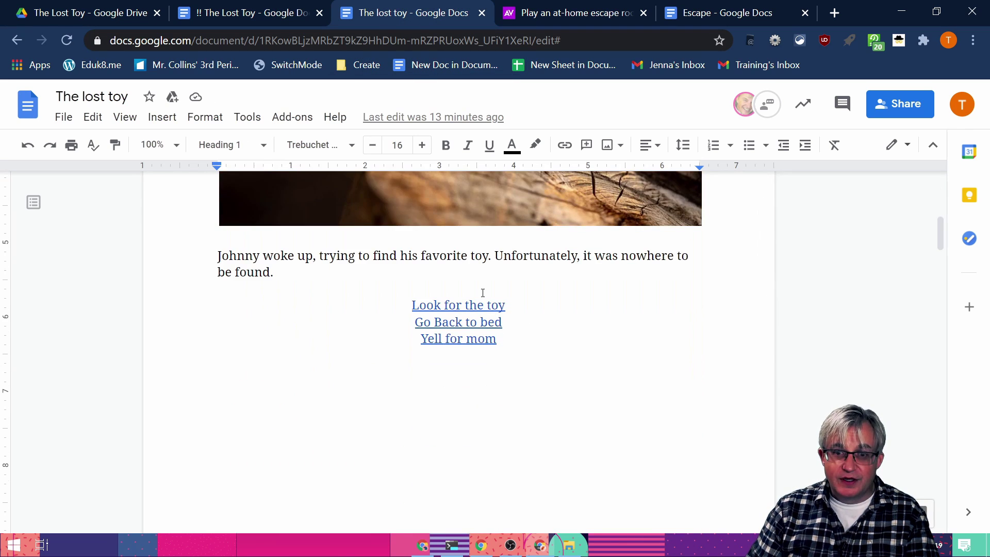
pyautogui.click(419, 304)
pyautogui.click(250, 13)
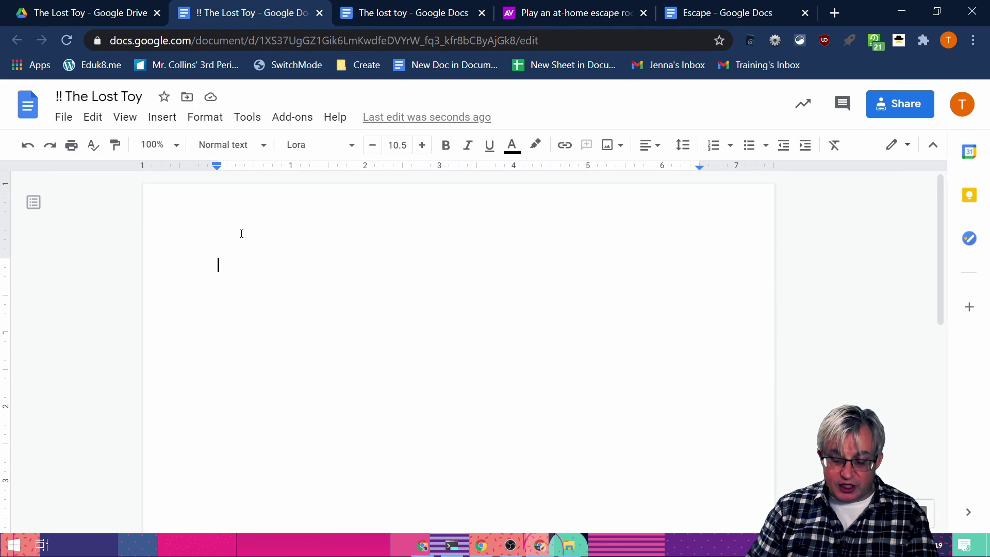
pyautogui.write('The Lost Toy Johnny woke up, trying to find his favorite toy. Unfortunately, it was nowhere to be found. Look for the toy Go Back to bed Yell for mom!')
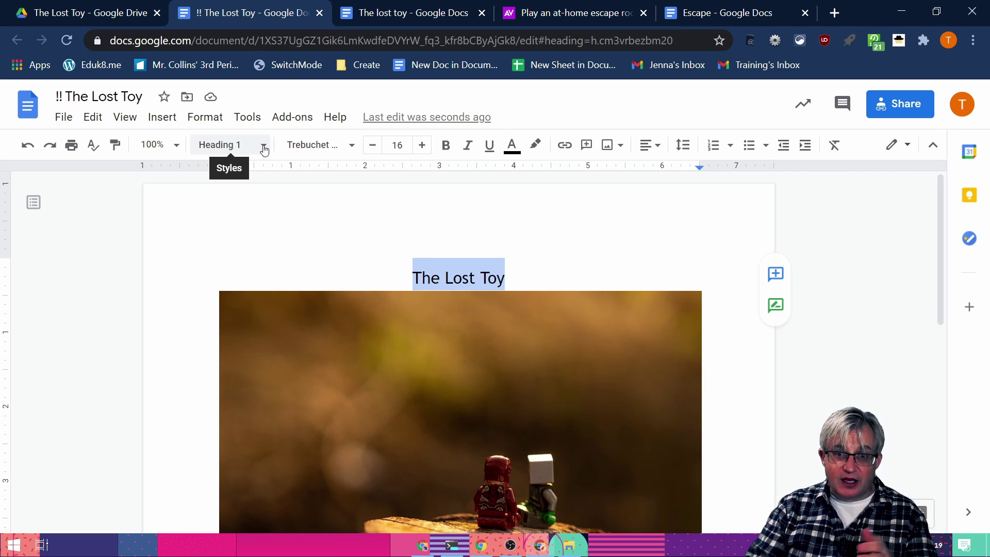
pyautogui.click(587, 246)
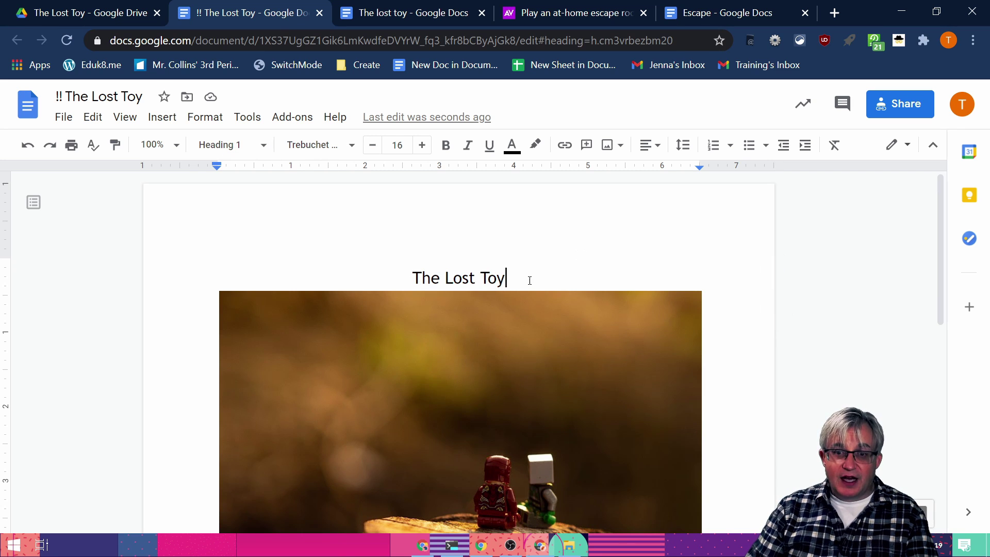
# Create another shared Google Docs document in The Lost Toy folder and name it after the first choice, "Look for the toy"
pyautogui.scroll(-6, 530, 280)
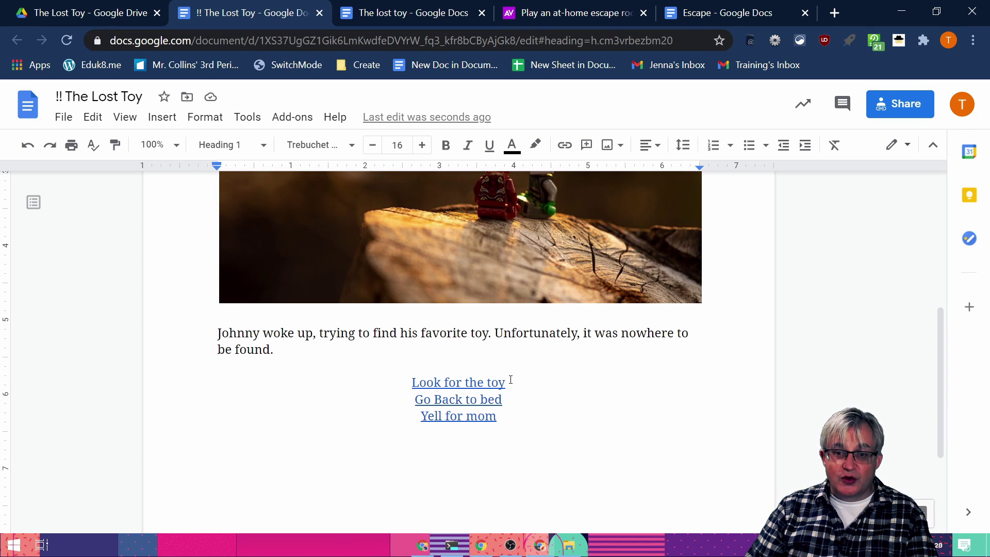
pyautogui.click(413, 381)
pyautogui.hotkey('ctrl', '1')
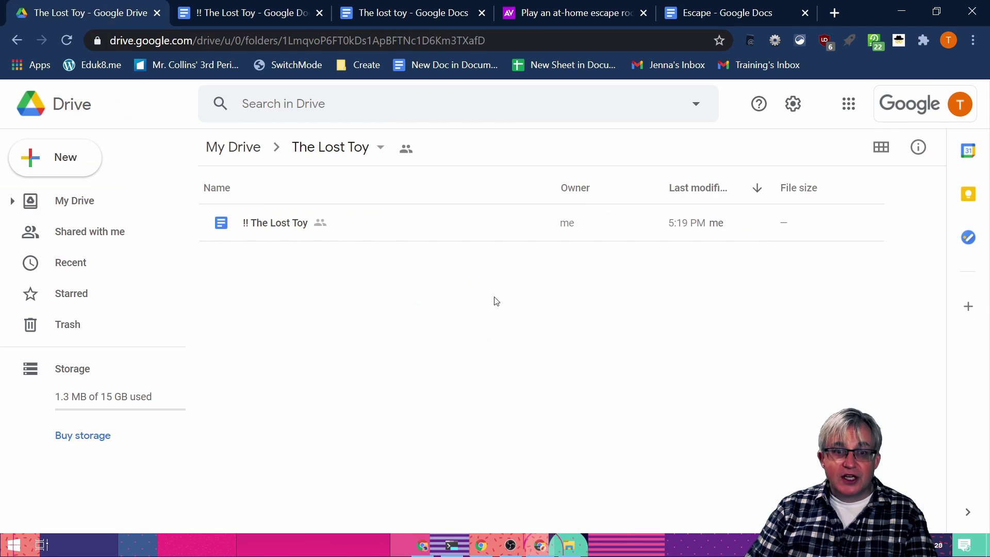
pyautogui.click(61, 165)
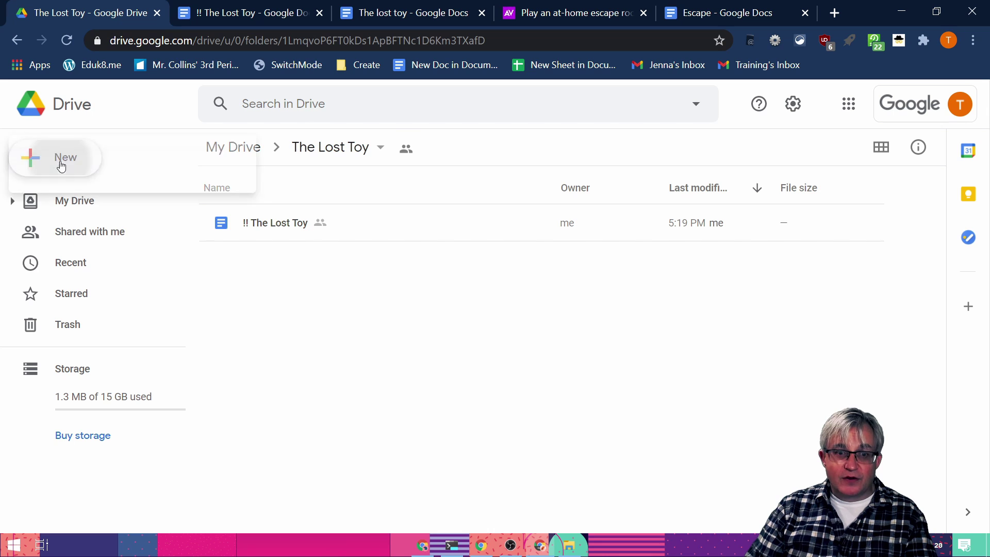
pyautogui.click(107, 265)
pyautogui.click(651, 344)
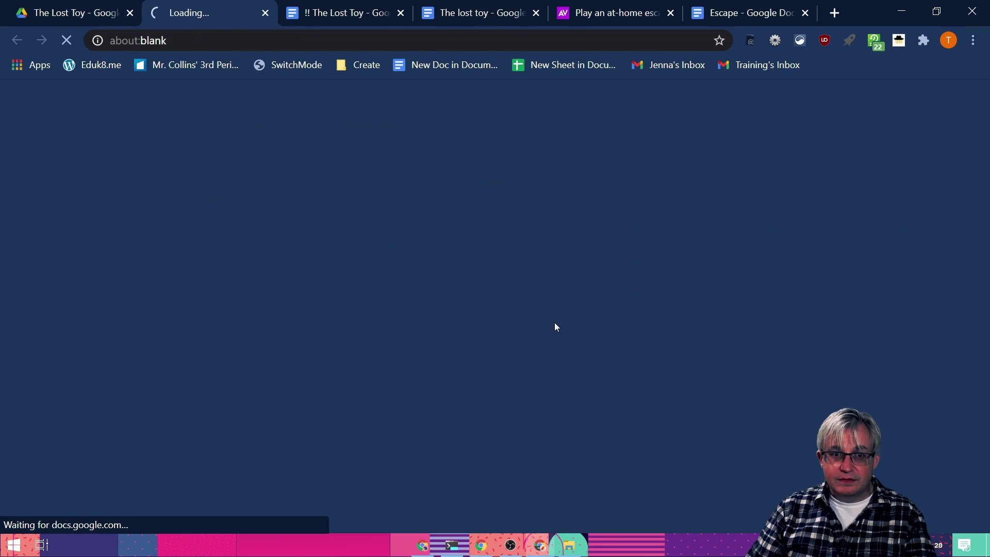
pyautogui.click(108, 97)
pyautogui.write('Look for the toy')
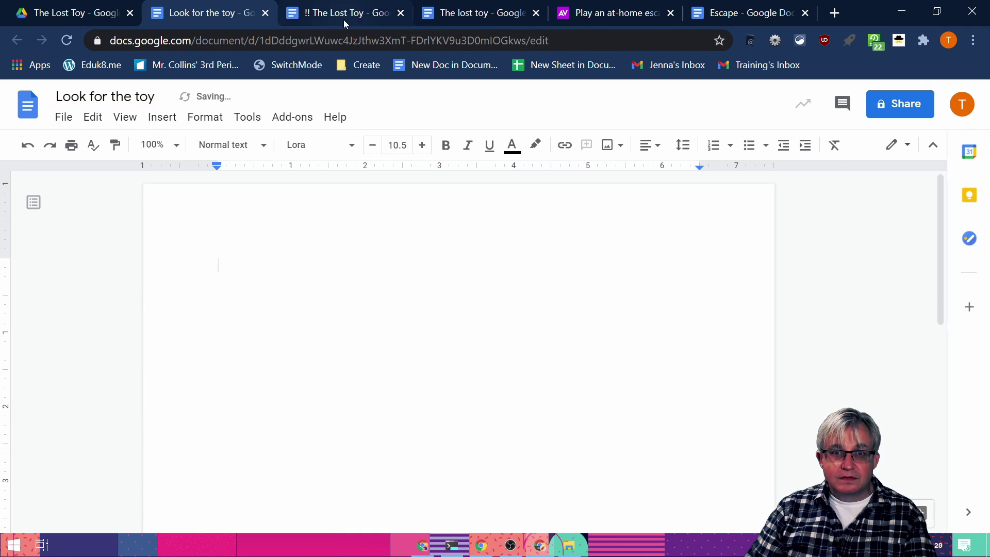
# Copy the "Look for the toy" page, from its heading through "THE END", from the original story into the new Look for the toy document
pyautogui.click(345, 23)
pyautogui.hotkey('ctrl', 'Tab')
pyautogui.scroll(-10, 541, 302)
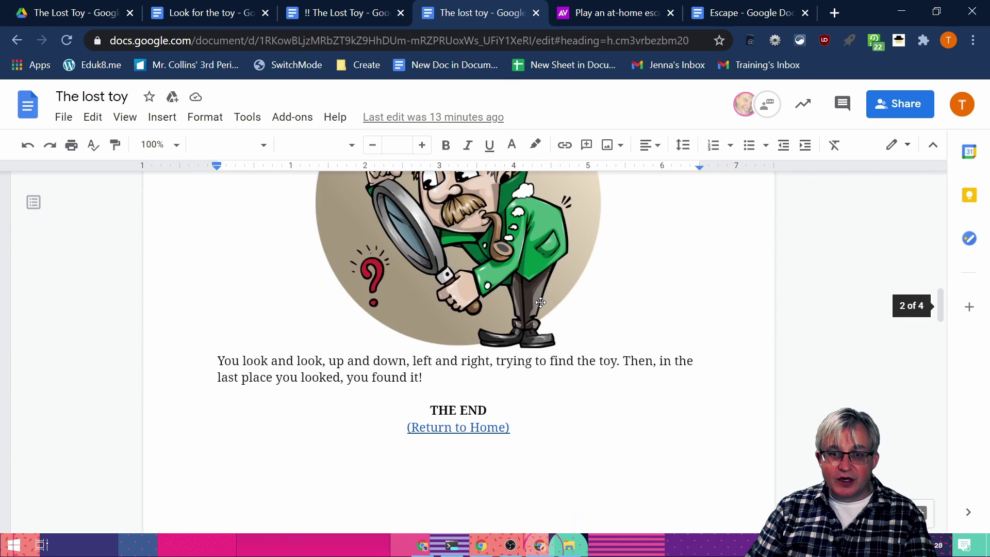
pyautogui.moveTo(522, 411); pyautogui.dragTo(396, 222)
pyautogui.hotkey('ctrl', 'c')
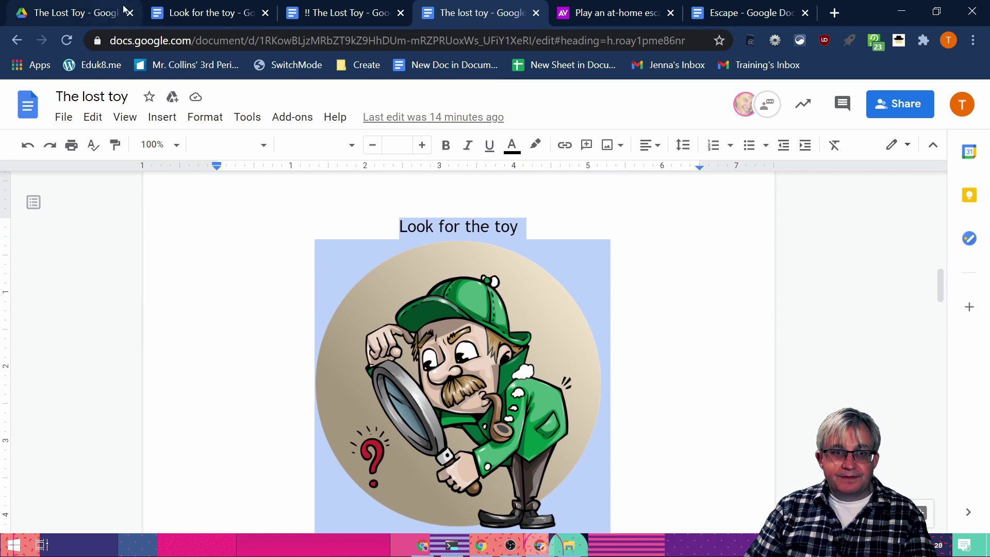
pyautogui.click(206, 13)
pyautogui.hotkey('ctrl', 'v')
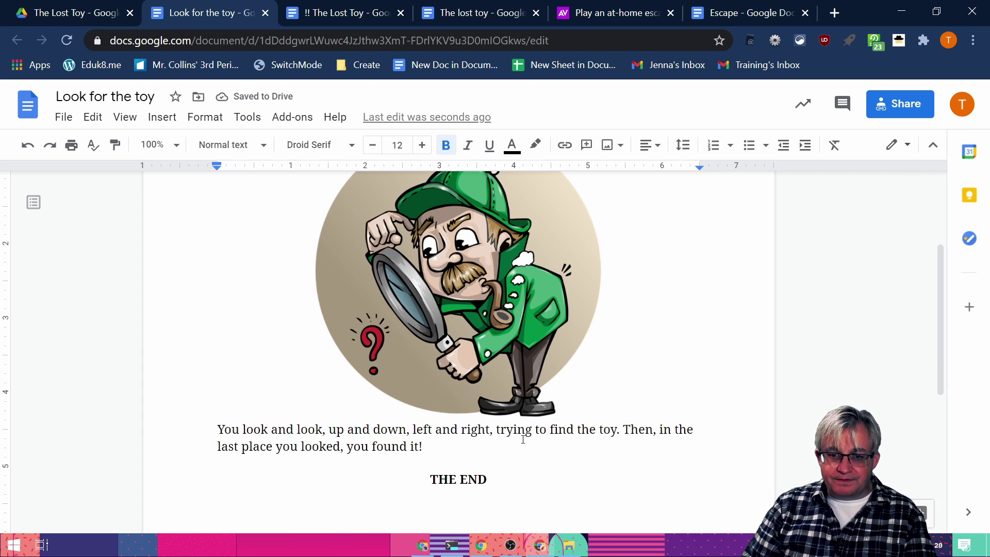
pyautogui.scroll(3, 377, 266)
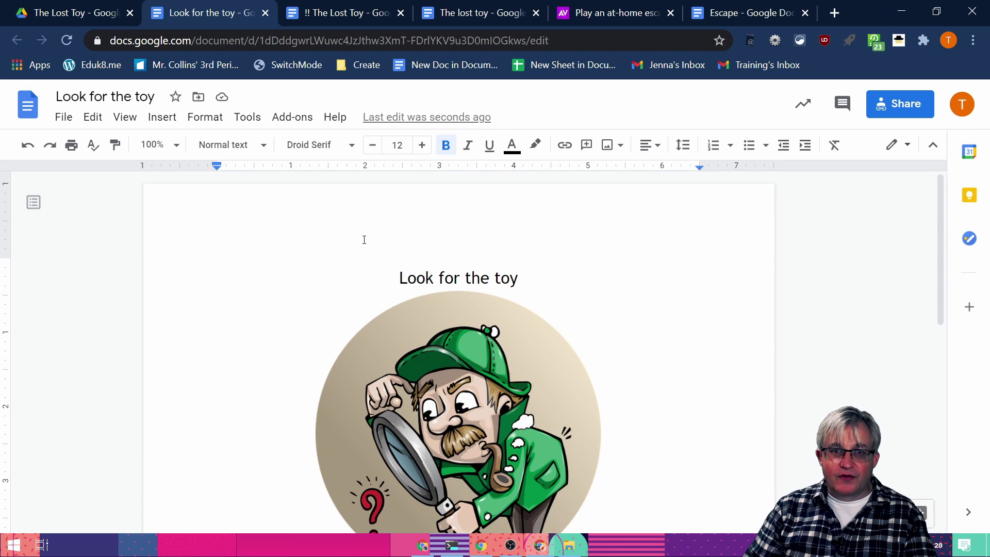
# Create a shared Google Docs document in The Lost Toy folder and name it after the second choice, "Go Back to bed"
pyautogui.click(343, 12)
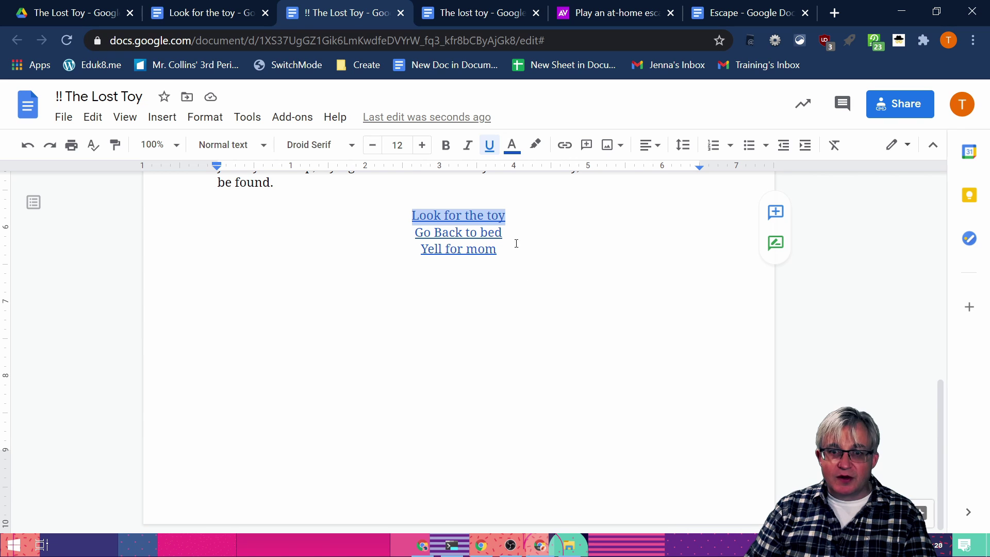
pyautogui.moveTo(503, 233); pyautogui.dragTo(413, 233)
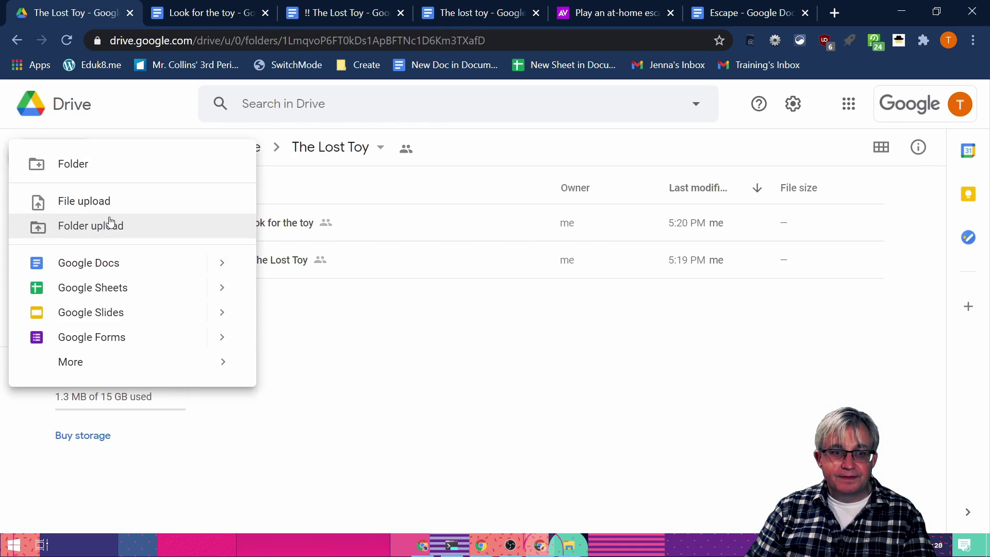
pyautogui.click(104, 261)
pyautogui.click(106, 97)
pyautogui.hotkey('ctrl', 'v')
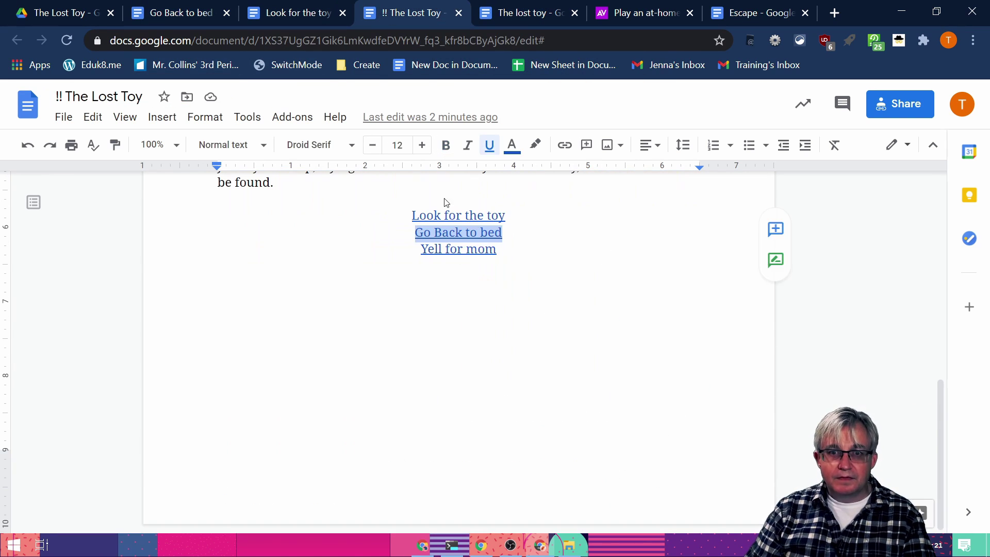
# Add a "Yell for mom" document for the third choice to The Lost Toy folder and sort the folder by name, ascending
pyautogui.moveTo(495, 248); pyautogui.dragTo(420, 248)
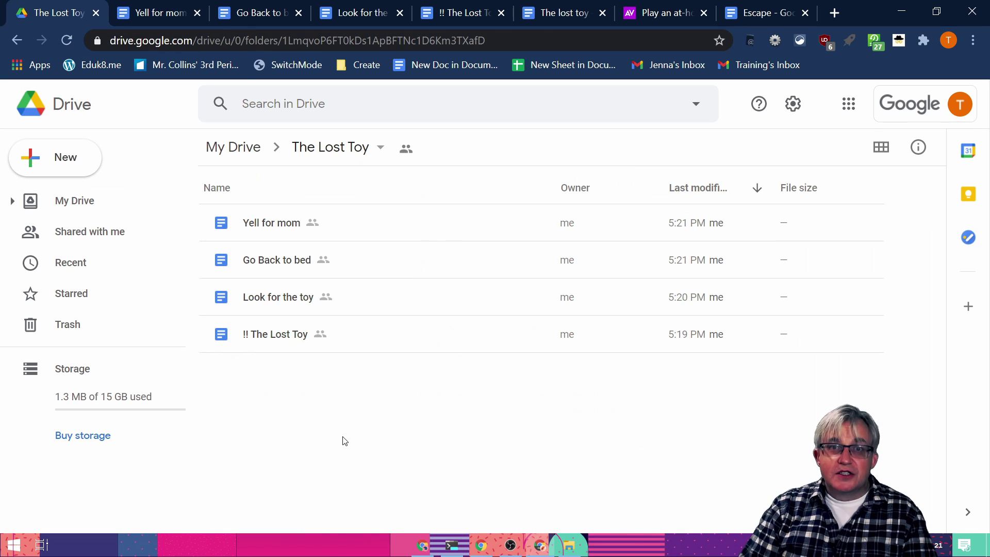
pyautogui.click(221, 190)
pyautogui.click(222, 191)
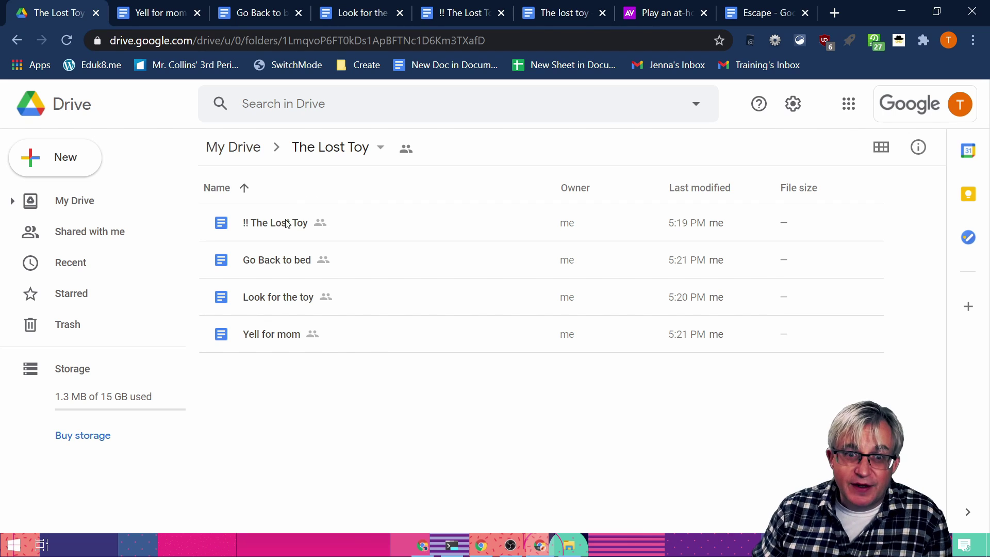
# Check the three choices in "!! The Lost Toy" and copy the web address of the Look for the toy document
pyautogui.click(457, 14)
pyautogui.scroll(-8, 463, 287)
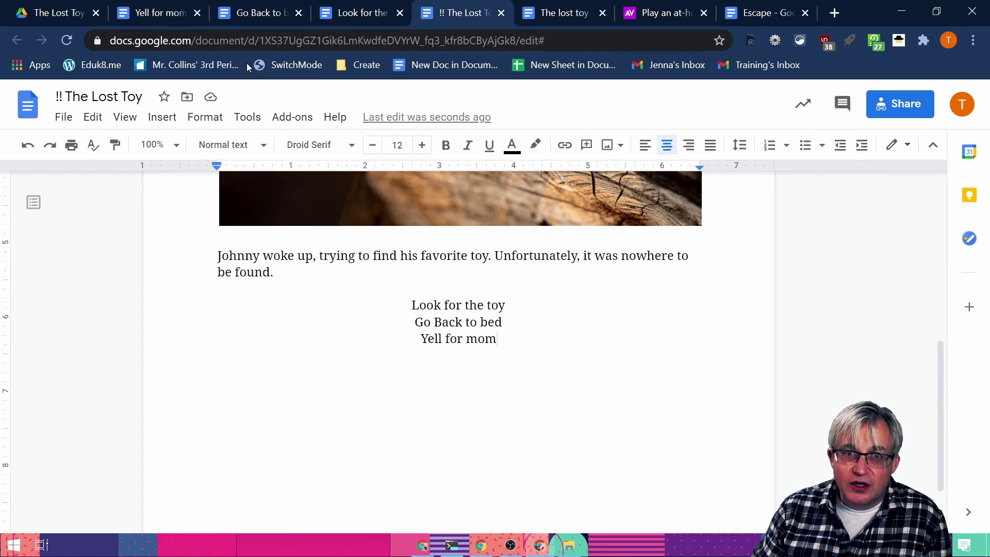
pyautogui.click(354, 13)
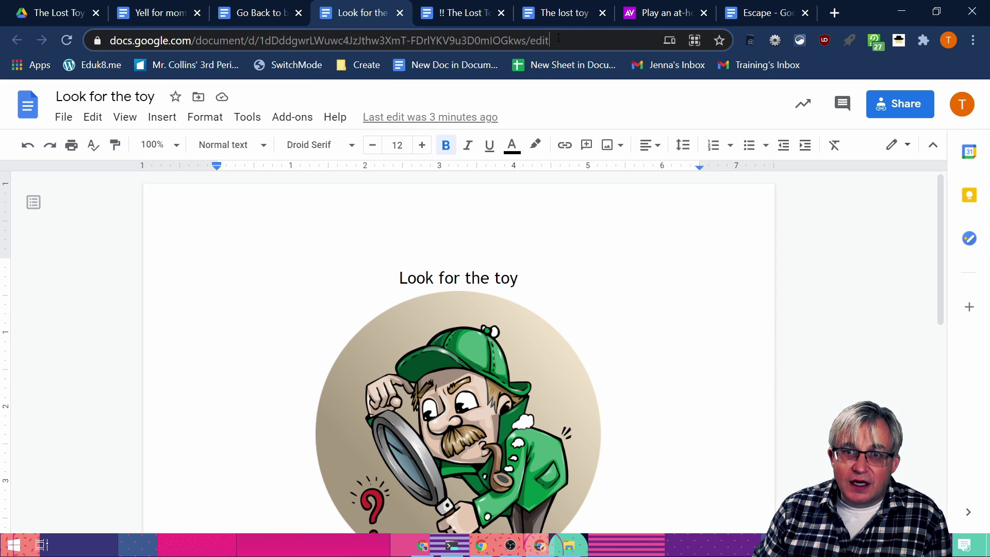
pyautogui.moveTo(559, 38); pyautogui.dragTo(110, 40)
pyautogui.rightClick(113, 41)
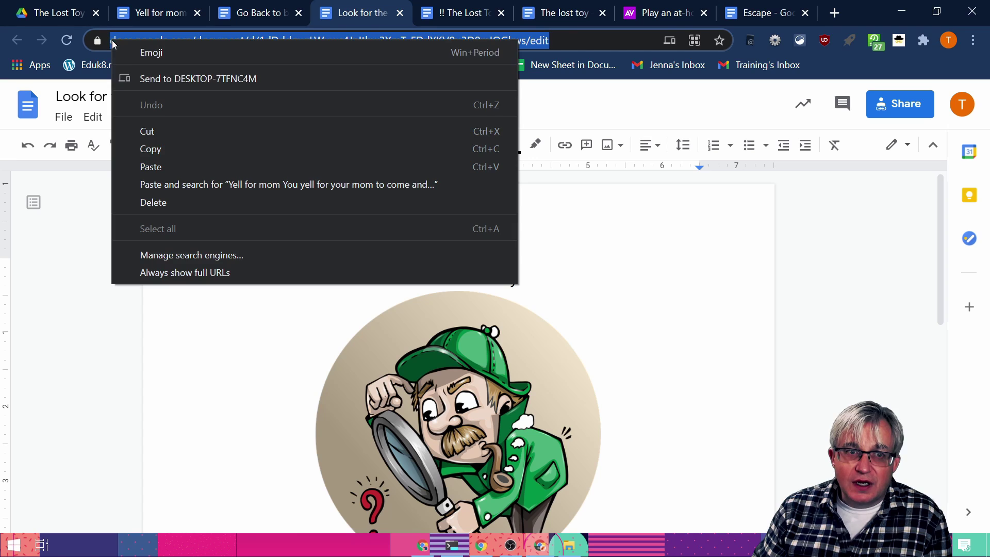
pyautogui.click(163, 149)
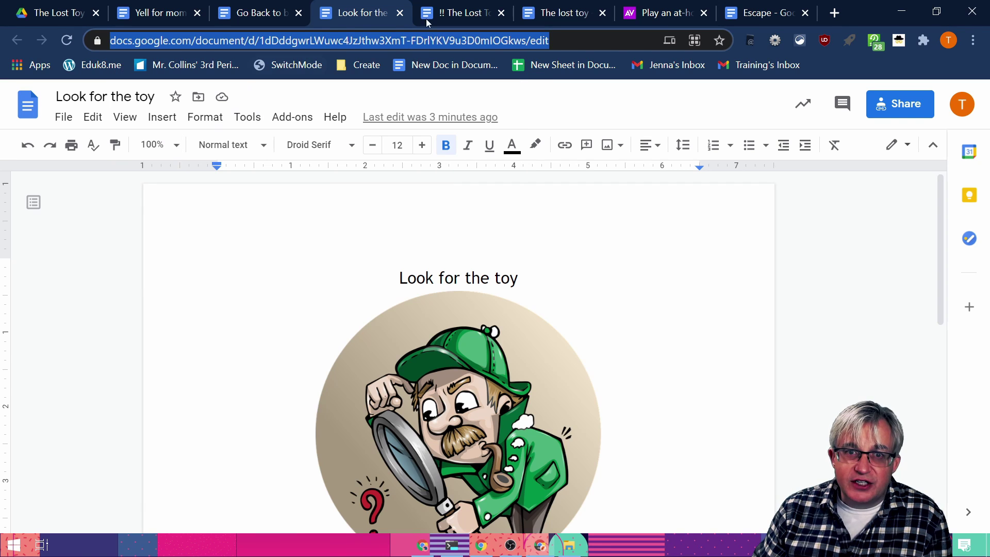
# Link the "Look for the toy" choice in "!! The Lost Toy" to the copied document address, with "preview" as its ending
pyautogui.click(447, 15)
pyautogui.moveTo(507, 307); pyautogui.dragTo(412, 300)
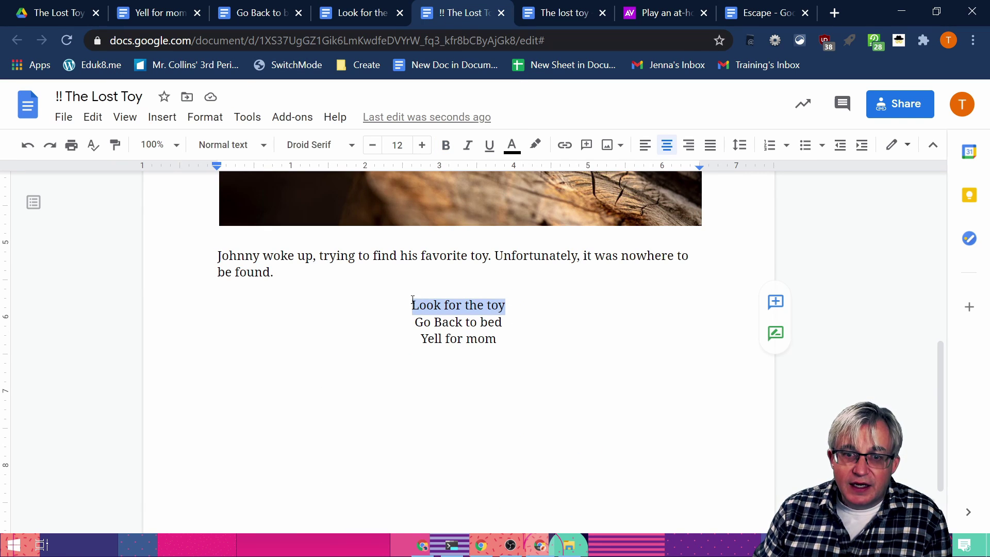
pyautogui.click(162, 117)
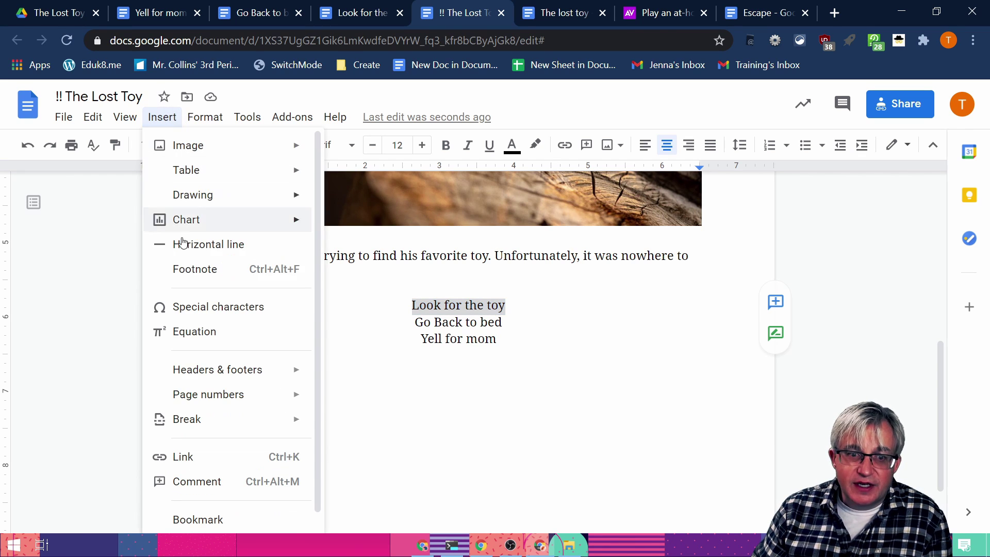
pyautogui.click(201, 458)
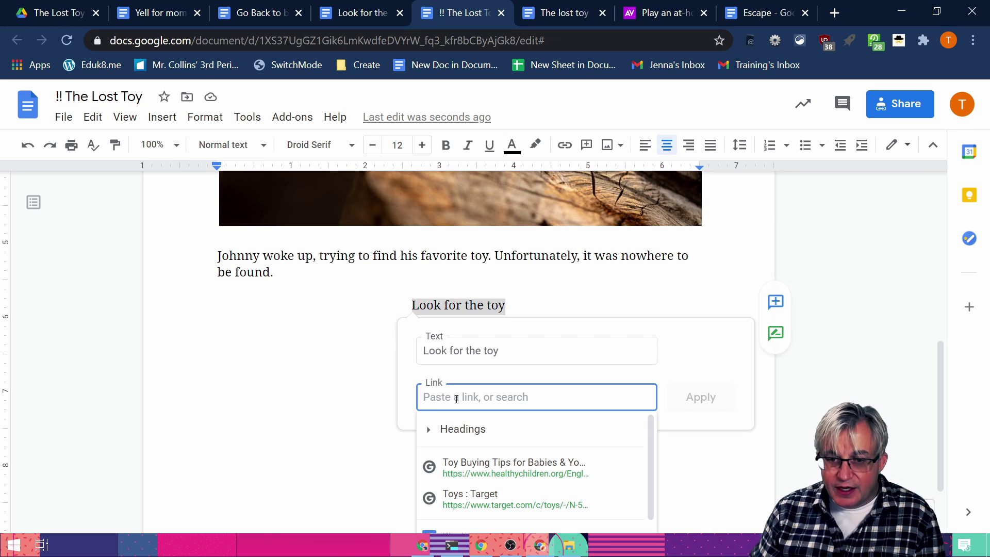
pyautogui.hotkey('ctrl', 'v')
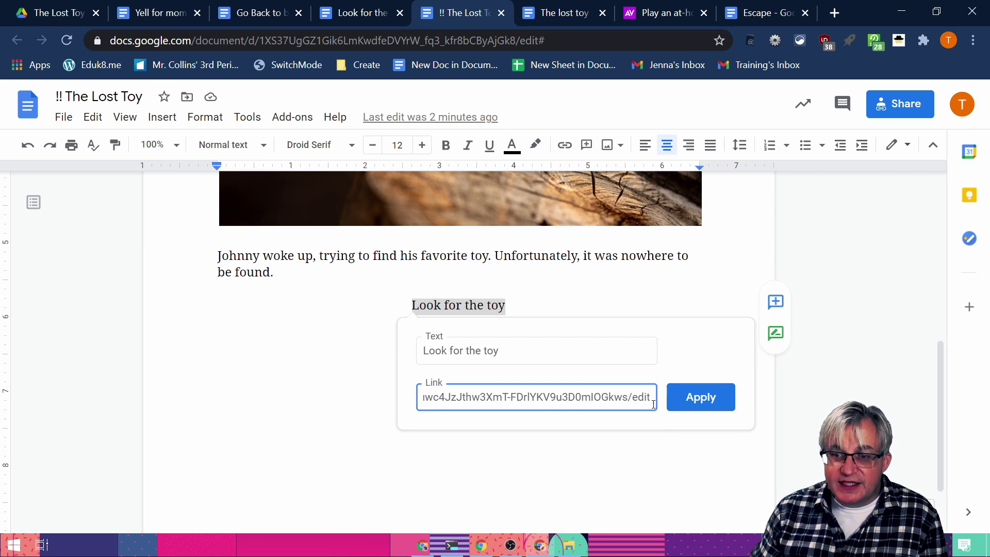
pyautogui.press('BackSpace')
pyautogui.press('BackSpace')
pyautogui.press('BackSpace')
pyautogui.press('BackSpace')
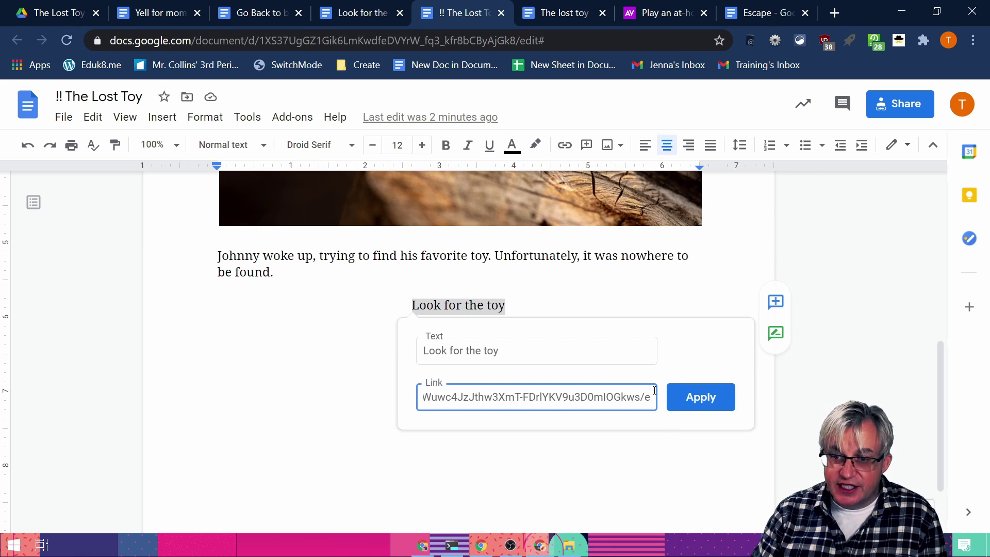
pyautogui.write('preview')
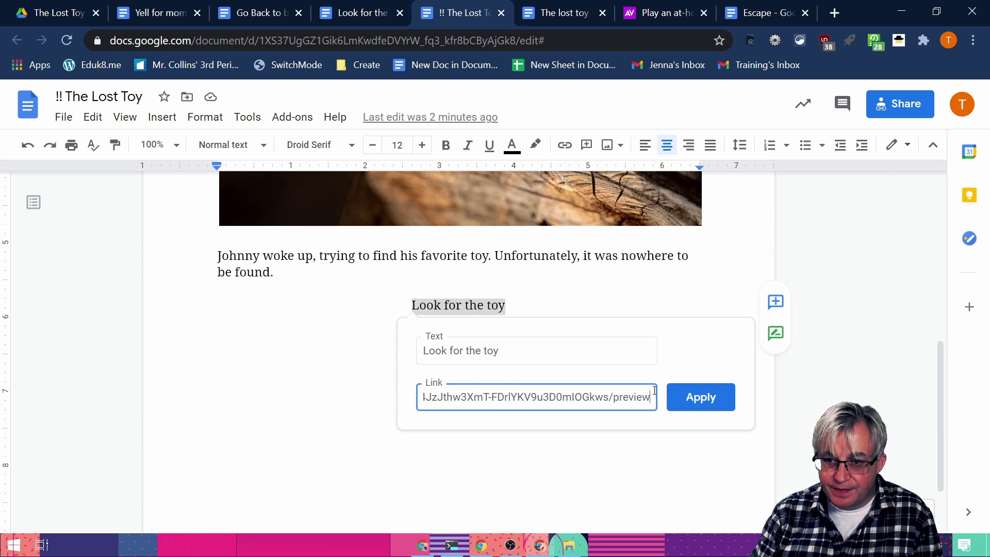
pyautogui.click(690, 405)
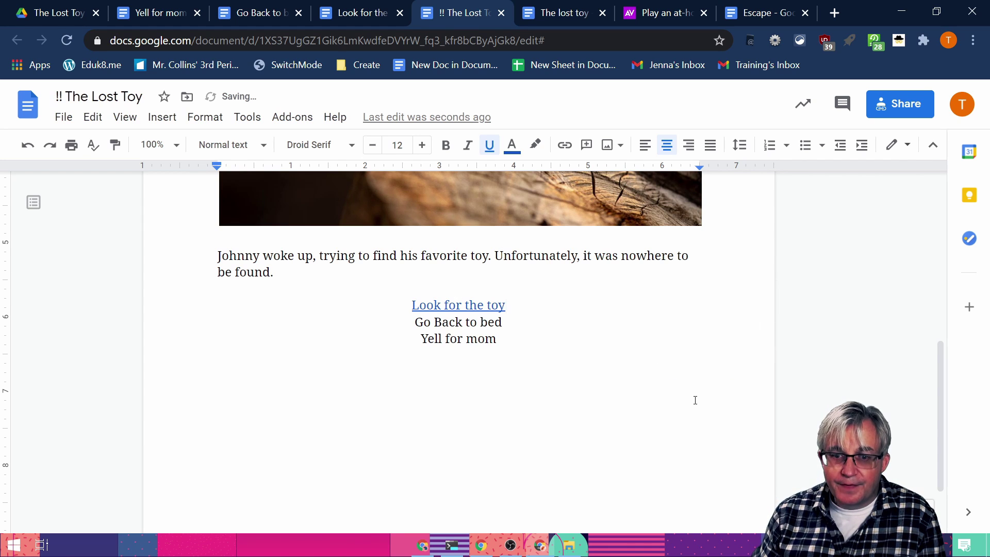
# Copy the web address of the Go Back to bed document
pyautogui.click(243, 16)
pyautogui.click(555, 46)
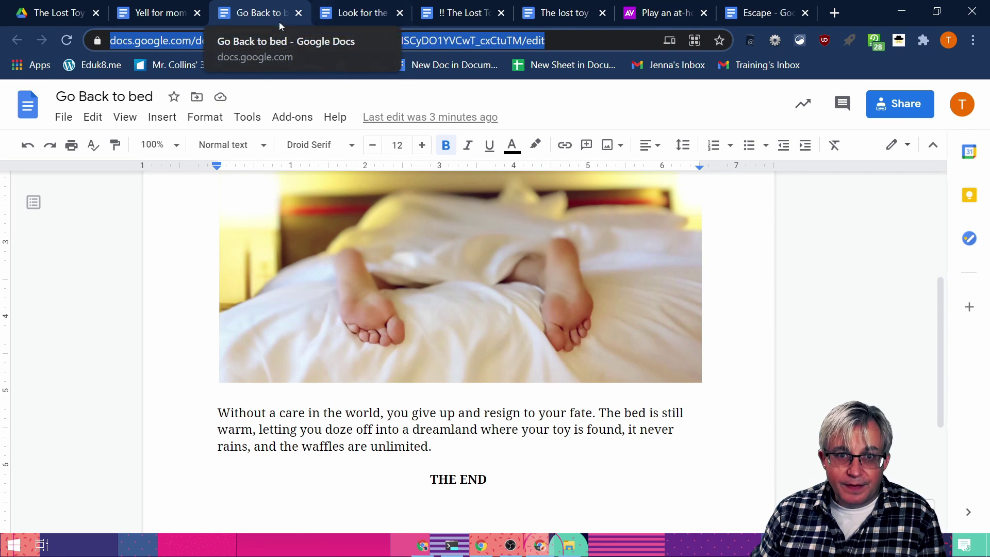
pyautogui.rightClick(180, 41)
pyautogui.click(215, 149)
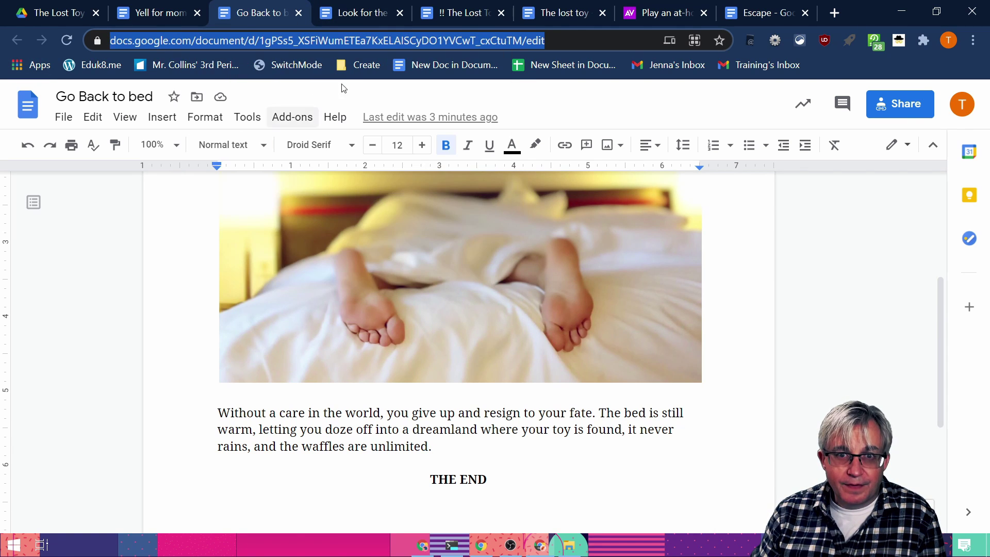
# Link the "Go Back to bed" choice in "!! The Lost Toy" to the copied document address, with "preview" as its ending
pyautogui.click(484, 12)
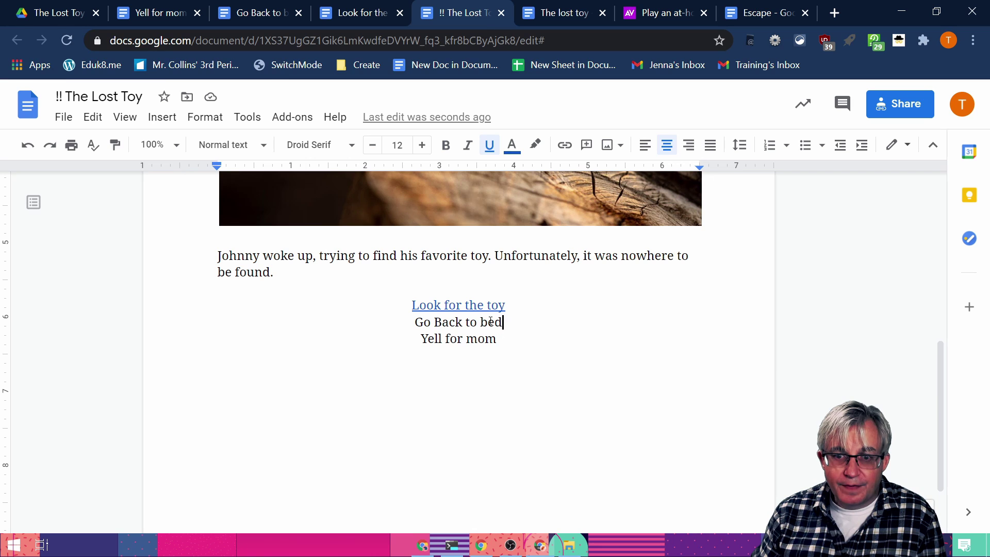
pyautogui.hotkey('shift', 'Left')
pyautogui.hotkey('shift', 'Left')
pyautogui.hotkey('shift', 'Left')
pyautogui.hotkey('shift', 'Left')
pyautogui.hotkey('shift', 'Left')
pyautogui.hotkey('shift', 'Left')
pyautogui.hotkey('shift', 'Left')
pyautogui.hotkey('shift', 'Left')
pyautogui.hotkey('shift', 'Left')
pyautogui.hotkey('shift', 'Left')
pyautogui.hotkey('shift', 'Left')
pyautogui.hotkey('shift', 'Left')
pyautogui.hotkey('shift', 'Left')
pyautogui.hotkey('shift', 'Left')
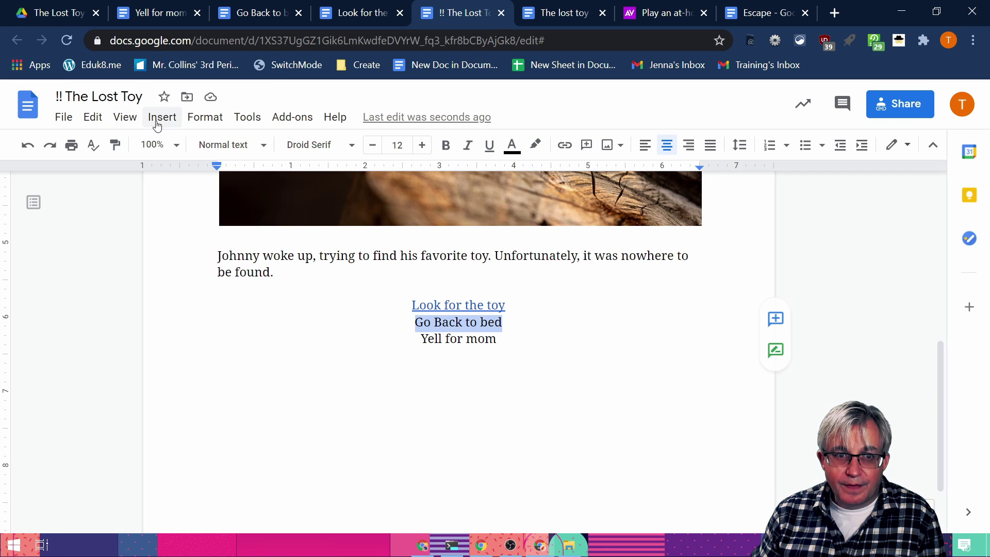
pyautogui.click(158, 121)
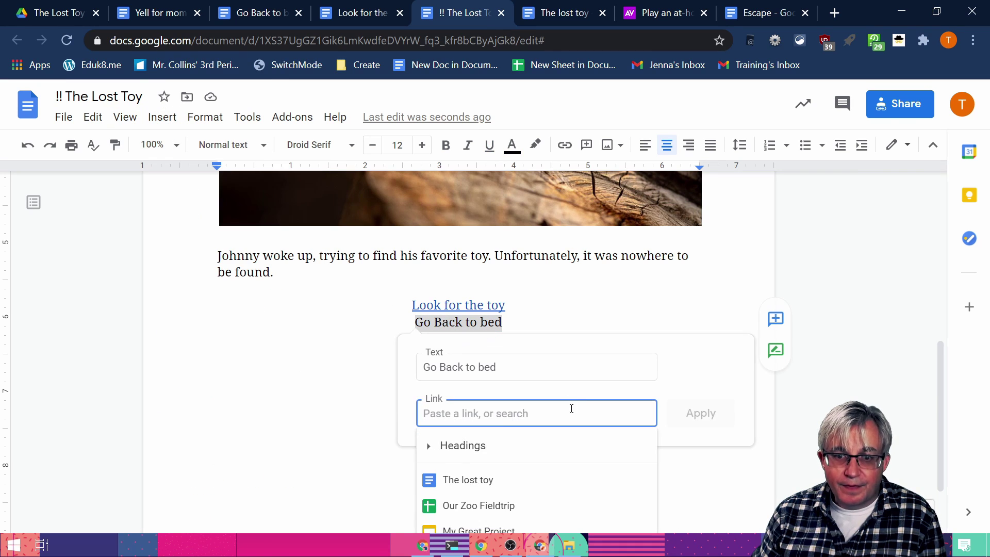
pyautogui.hotkey('ctrl', 'v')
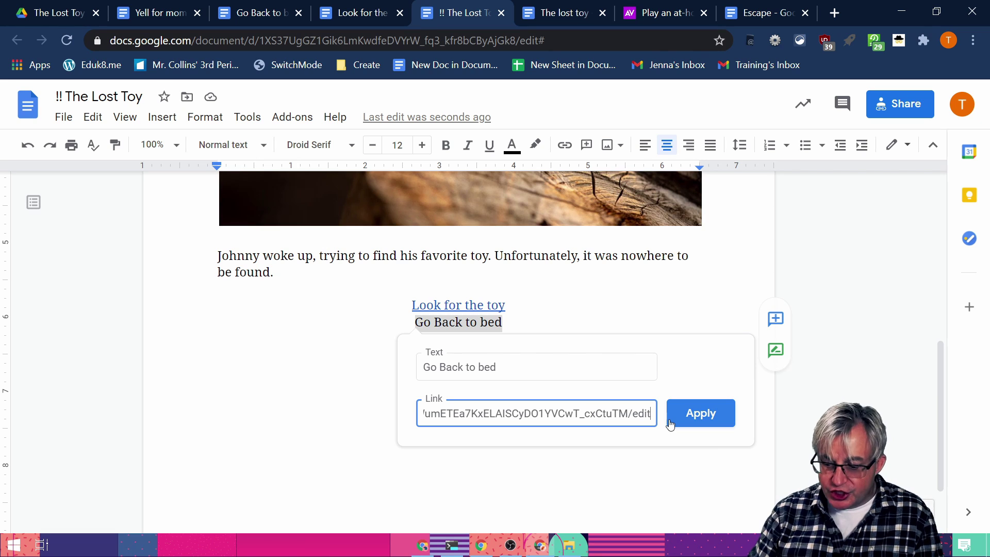
pyautogui.press('BackSpace')
pyautogui.press('BackSpace')
pyautogui.press('BackSpace')
pyautogui.press('BackSpace')
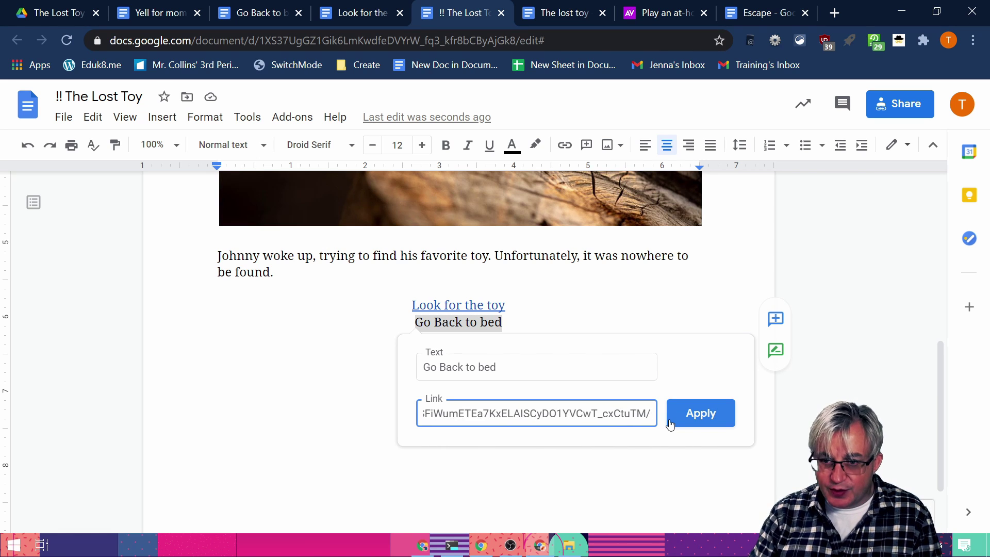
pyautogui.write('preview')
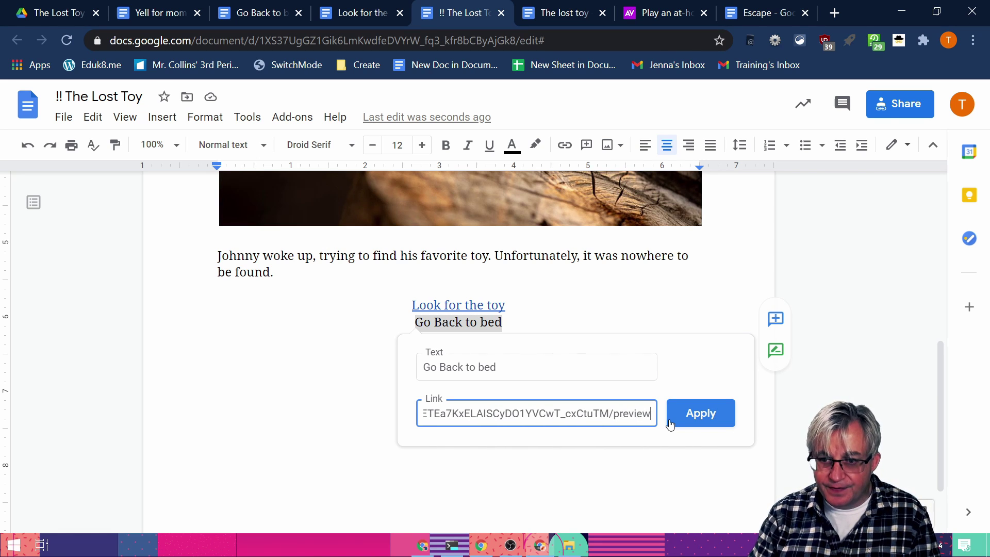
pyautogui.click(700, 413)
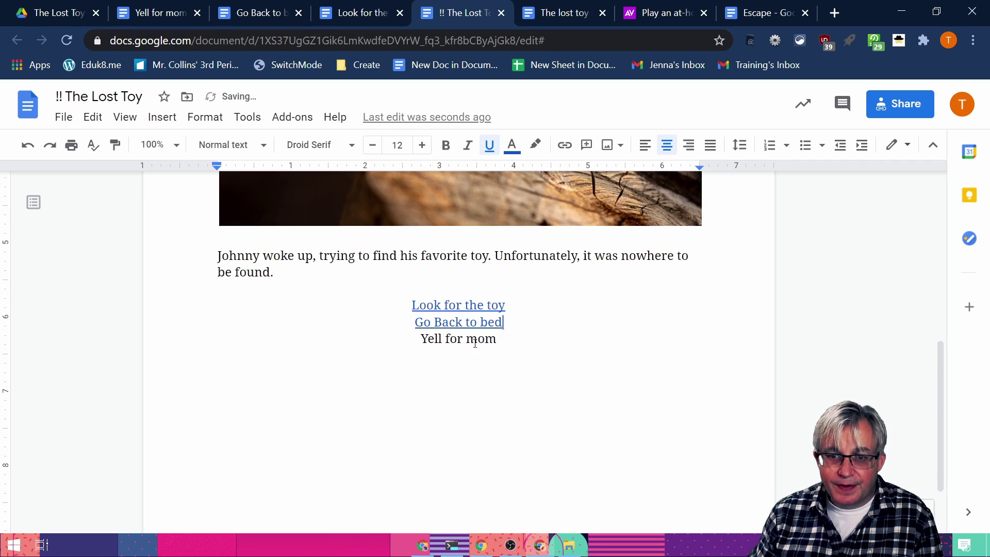
# Link the "Yell for mom" choice in "!! The Lost Toy" to the Yell for mom document's address, with "preview" as its ending
pyautogui.click(140, 13)
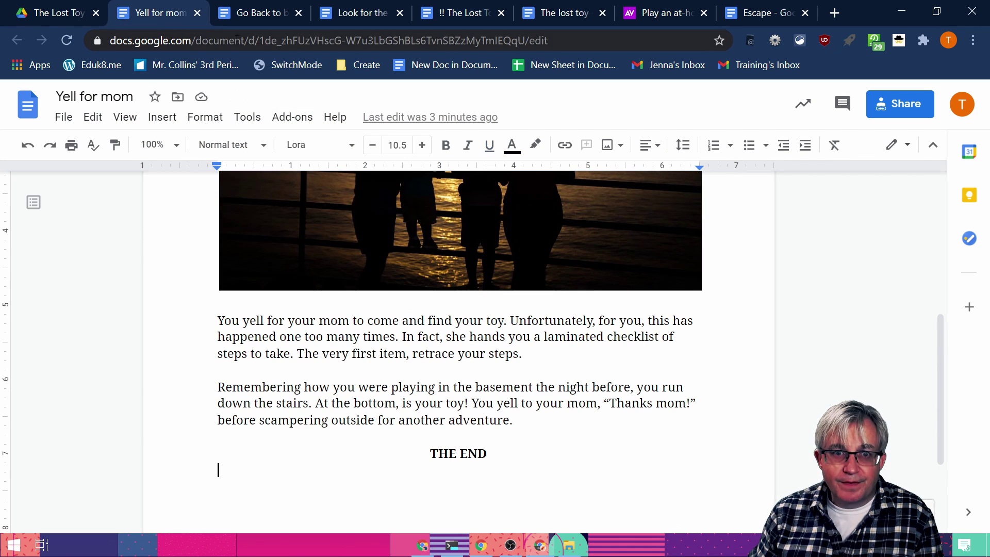
pyautogui.click(258, 43)
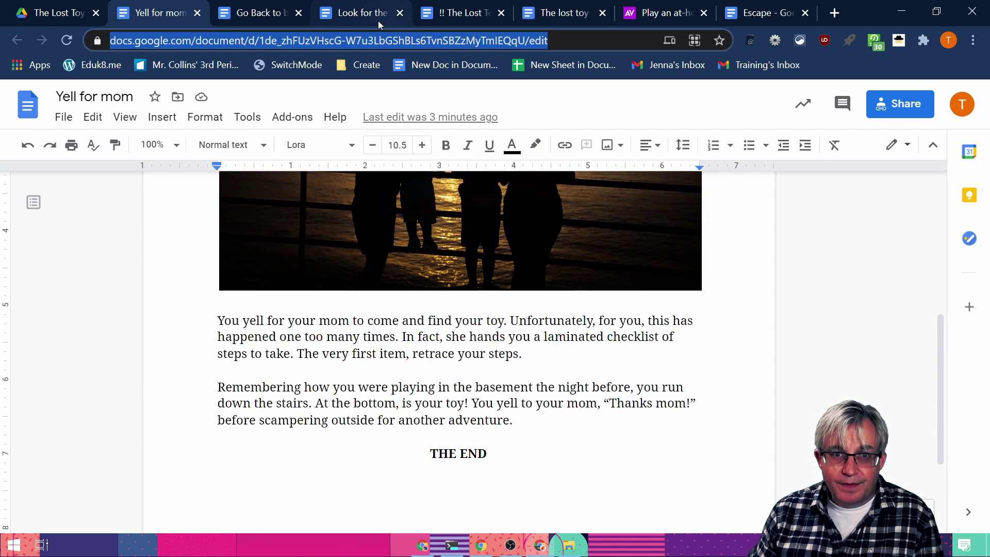
pyautogui.click(459, 16)
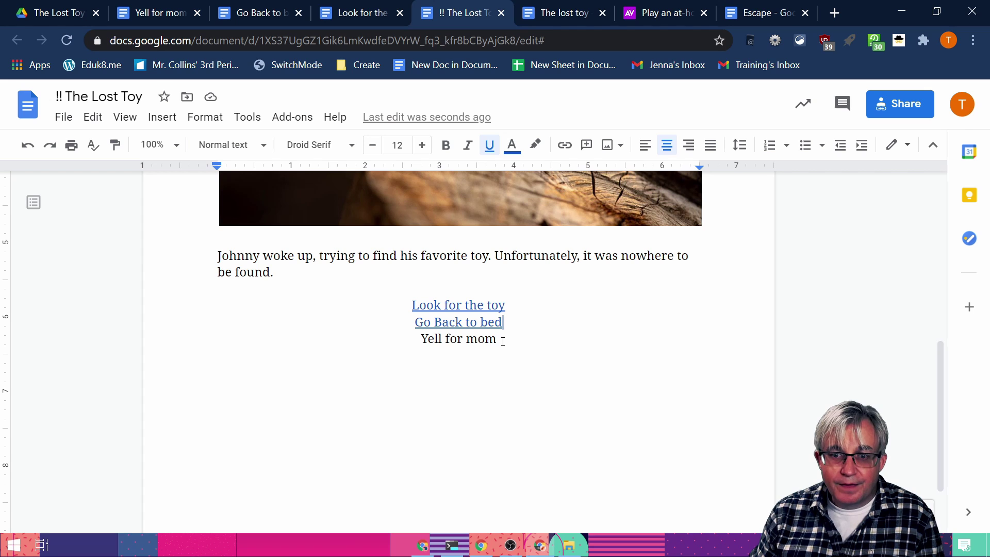
pyautogui.moveTo(503, 341); pyautogui.dragTo(419, 342)
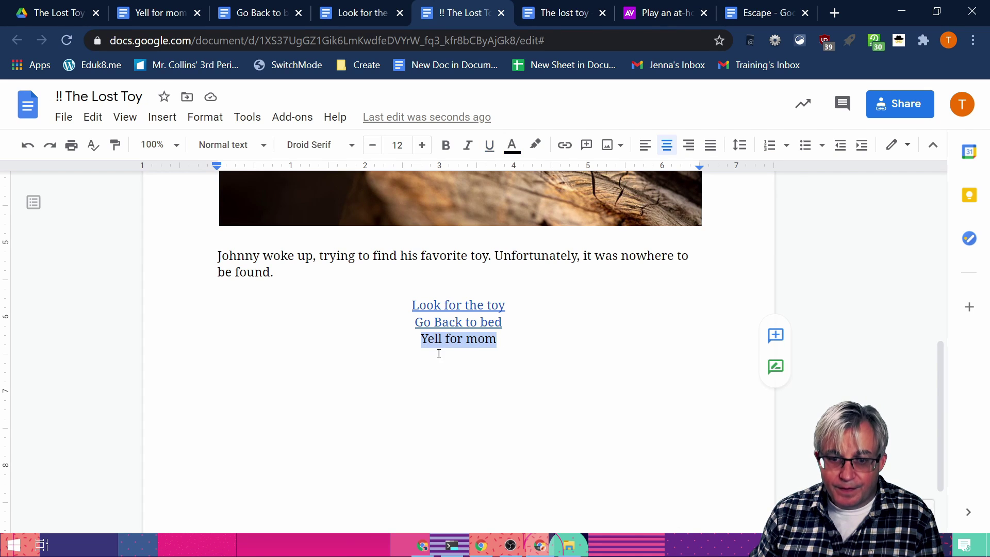
pyautogui.click(162, 117)
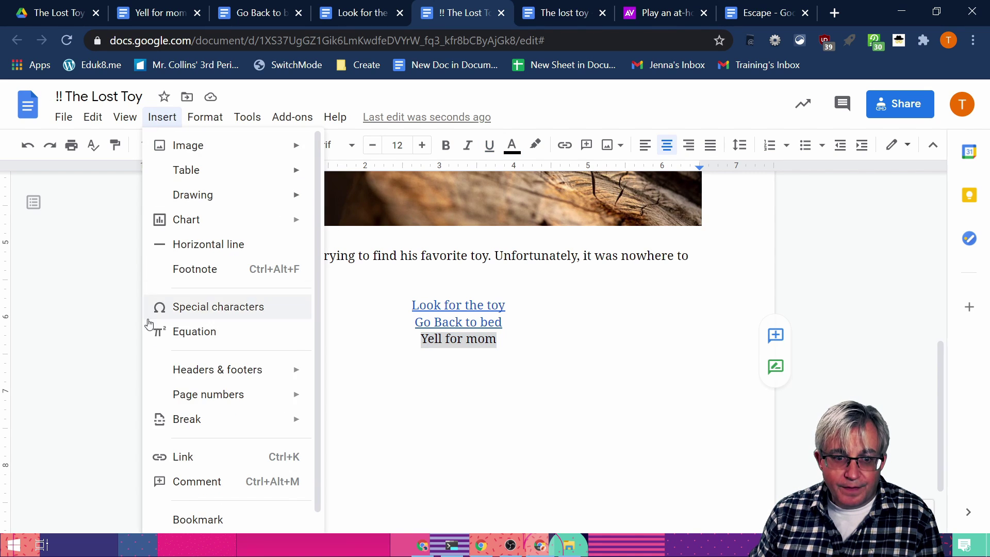
pyautogui.click(204, 462)
pyautogui.hotkey('ctrl', 'v')
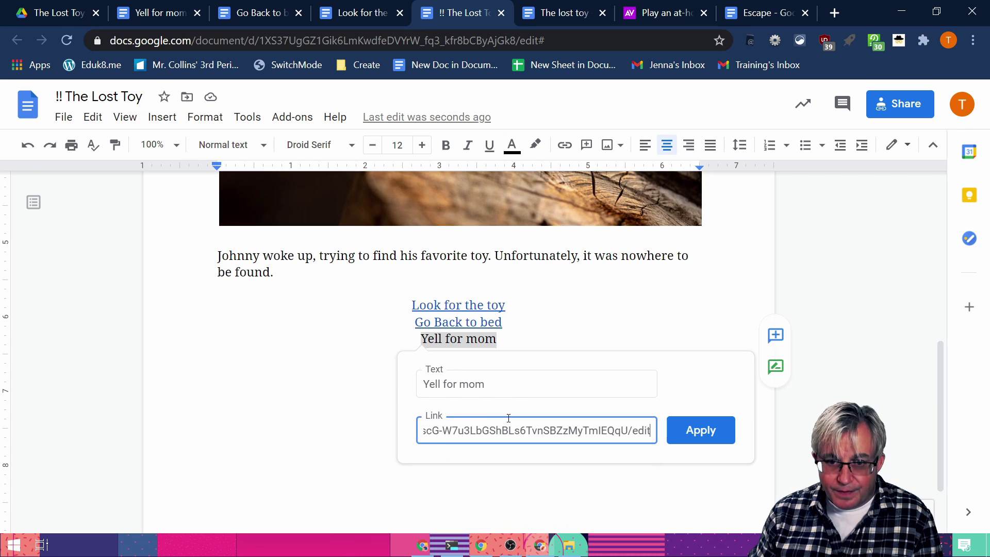
pyautogui.press('BackSpace')
pyautogui.press('BackSpace')
pyautogui.press('BackSpace')
pyautogui.press('BackSpace')
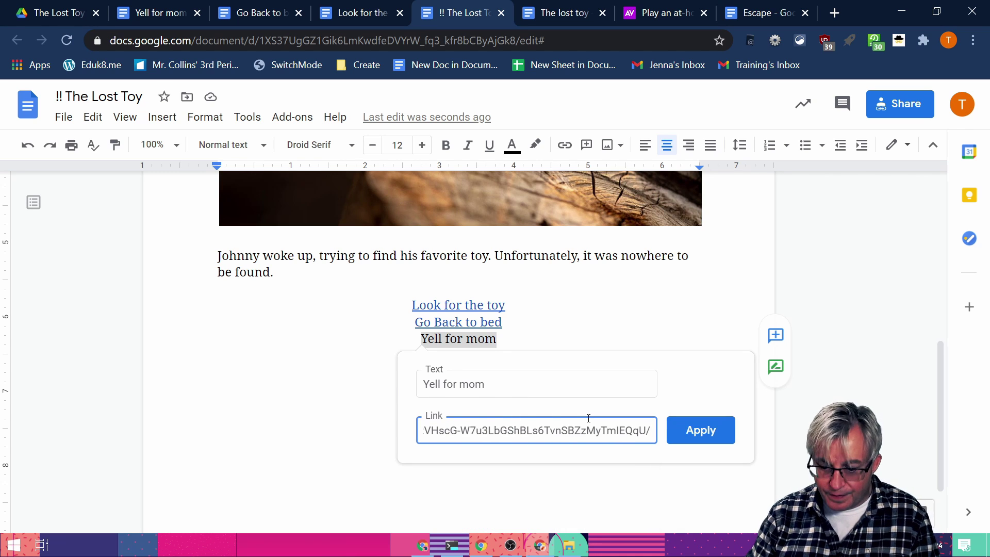
pyautogui.write('preview')
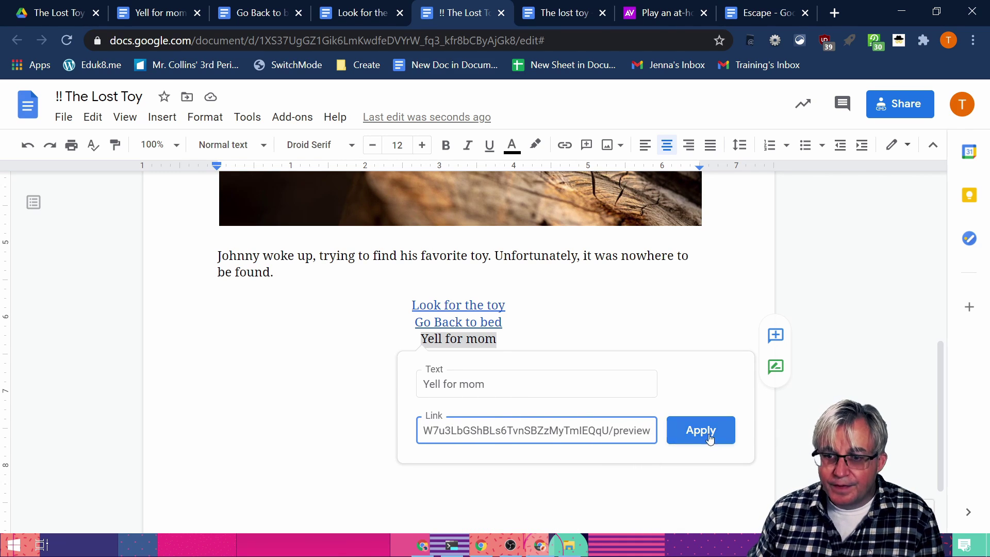
pyautogui.click(710, 438)
# Return to the start of "!! The Lost Toy" and close the Yell for mom and Go Back to bed documents
pyautogui.scroll(6, 513, 408)
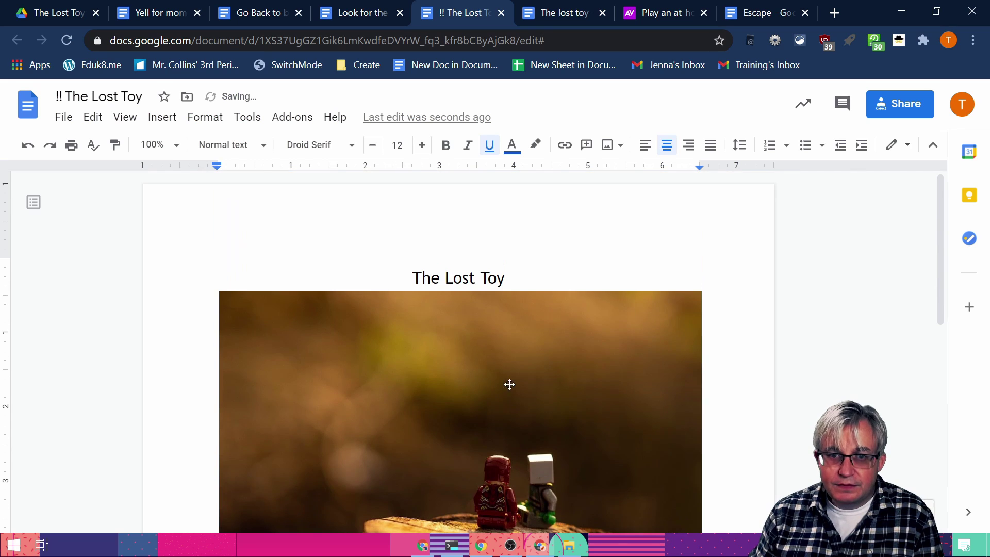
pyautogui.click(196, 13)
pyautogui.click(196, 14)
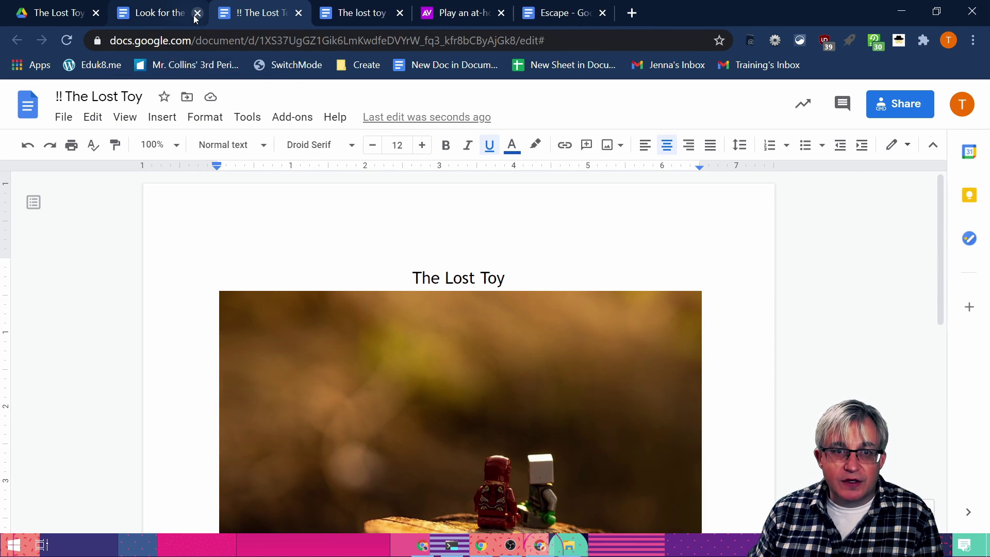
# Close the Look for the toy document and move "!! The Lost Toy" to the end of the open documents
pyautogui.click(196, 14)
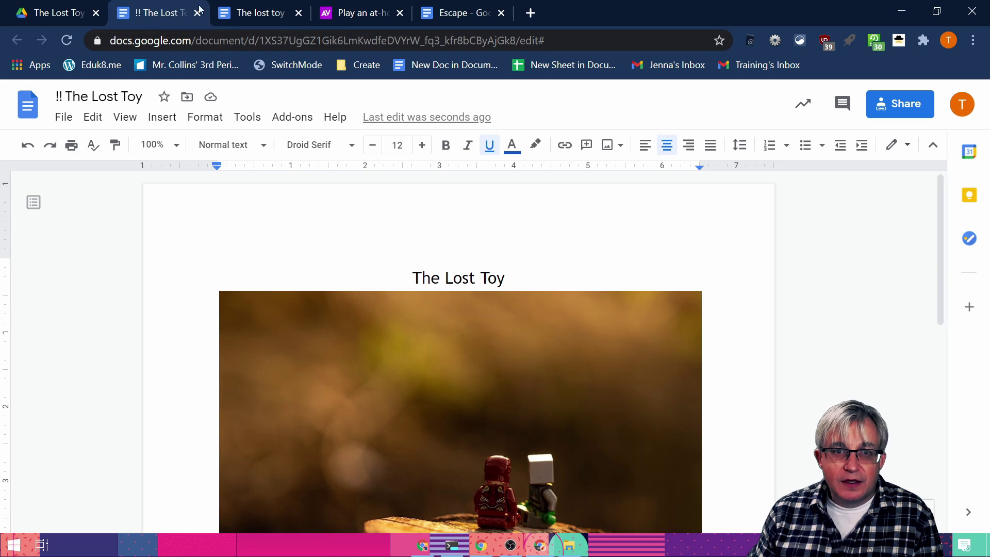
pyautogui.moveTo(200, 9); pyautogui.dragTo(454, 13)
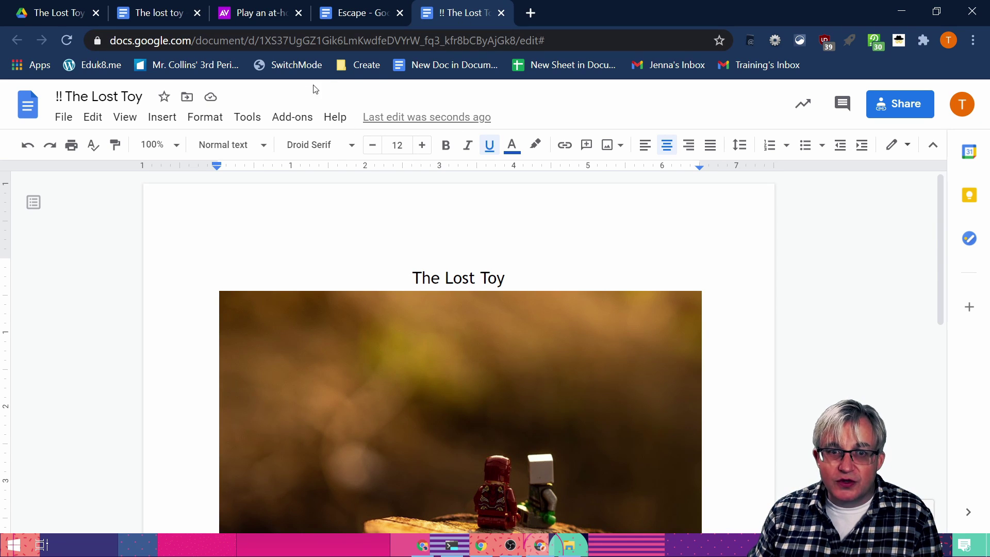
# Open "!! The Lost Toy" as a preview page by replacing the ending of its web address with "preview", and select the full address
pyautogui.doubleClick(521, 41)
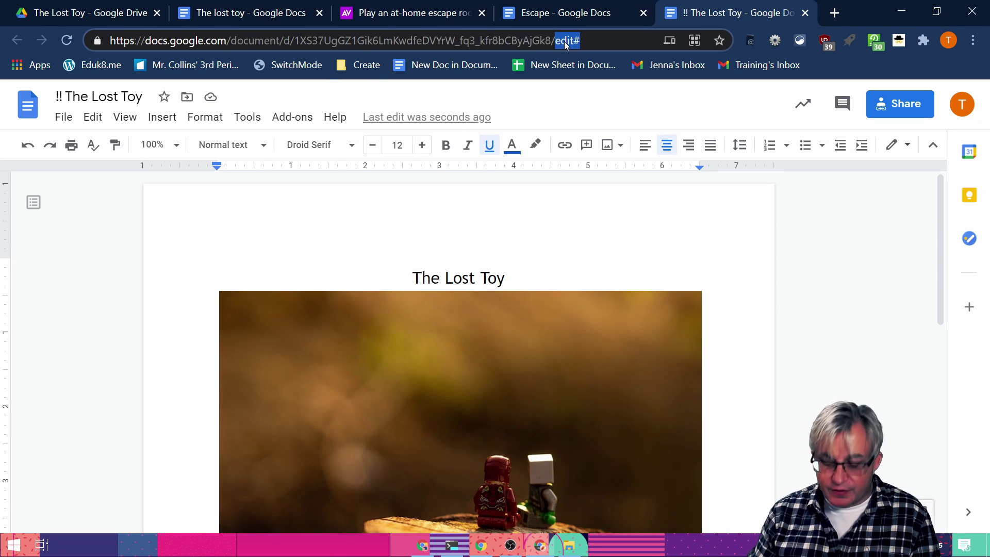
pyautogui.write('preview')
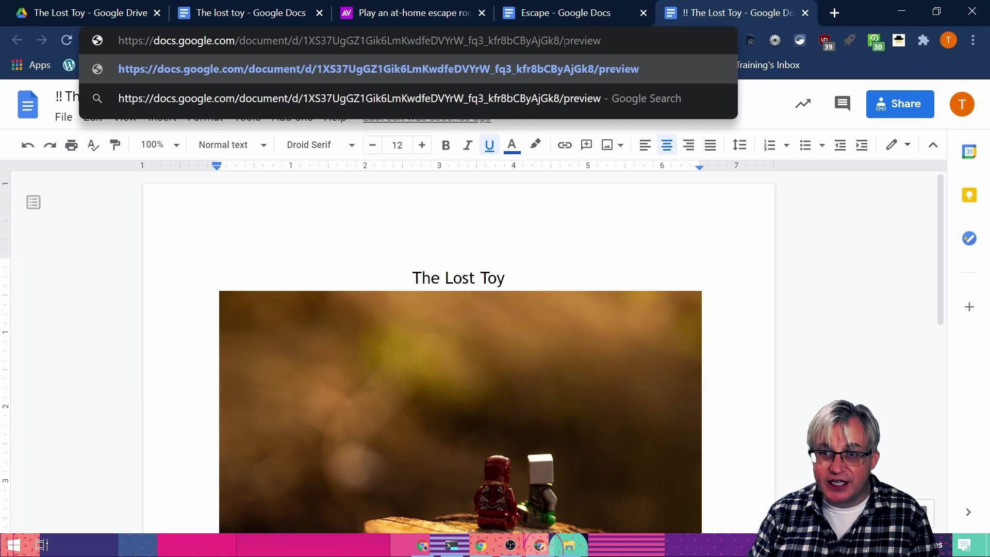
pyautogui.press('Return')
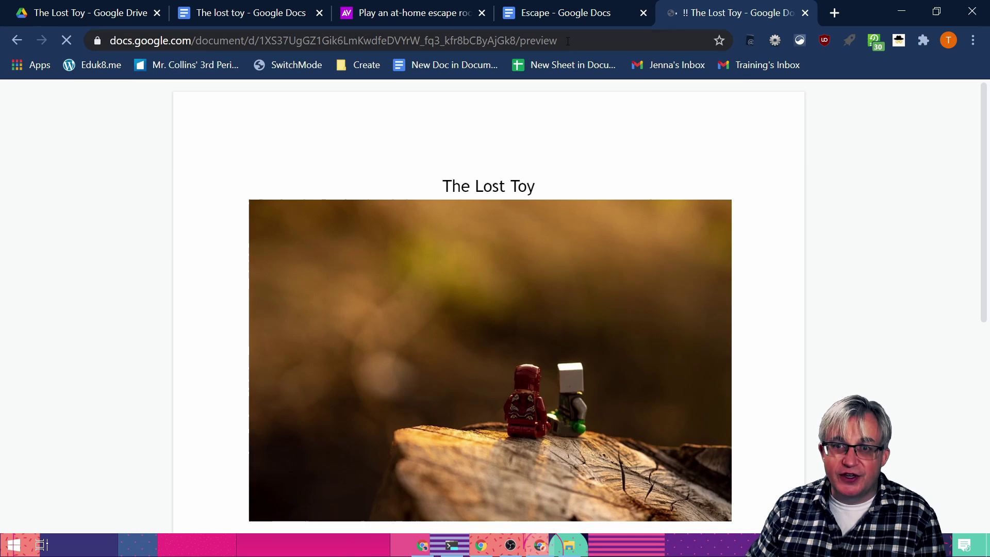
pyautogui.moveTo(557, 40); pyautogui.dragTo(94, 21)
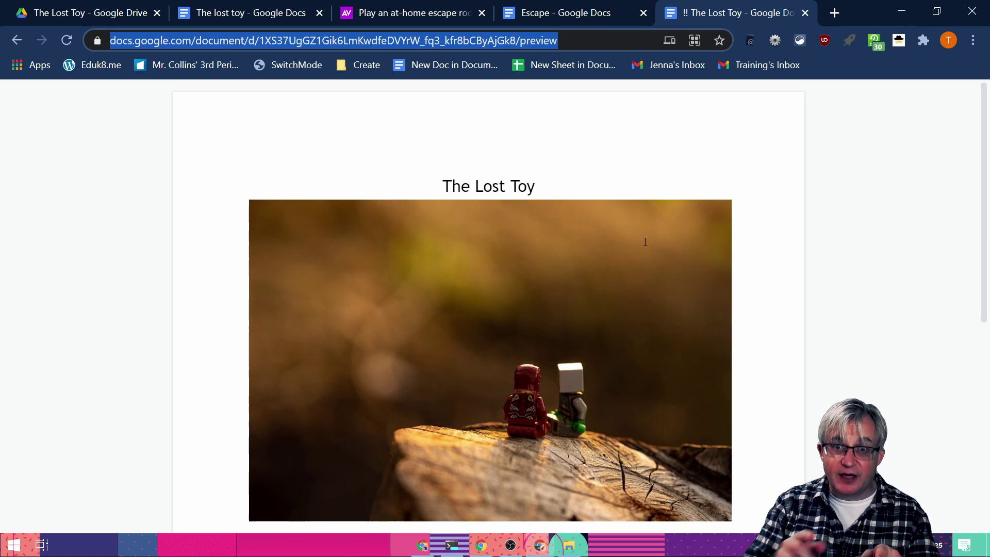
# Examine the title page of the Escape game in its preview, including its list of playable parts
pyautogui.click(510, 15)
pyautogui.scroll(6, 406, 236)
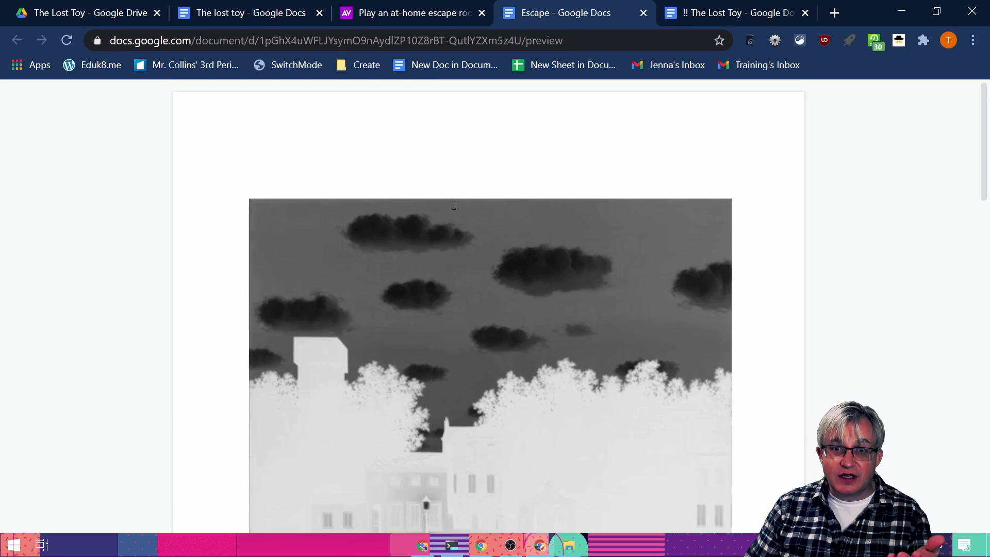
pyautogui.scroll(-8, 443, 197)
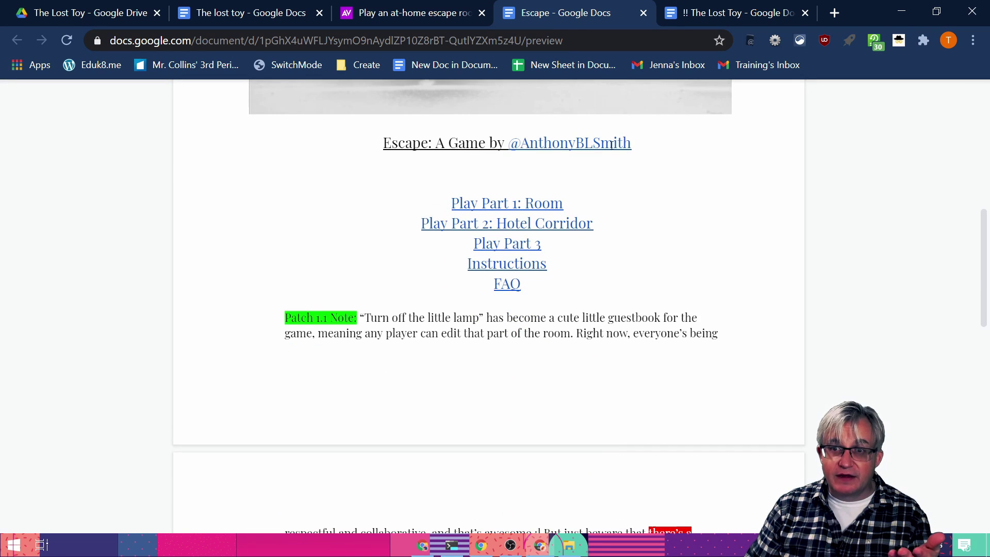
pyautogui.scroll(8, 612, 145)
# Follow the "Yell for mom" choice from the preview of "!! The Lost Toy" and read that page through to its ending
pyautogui.click(711, 17)
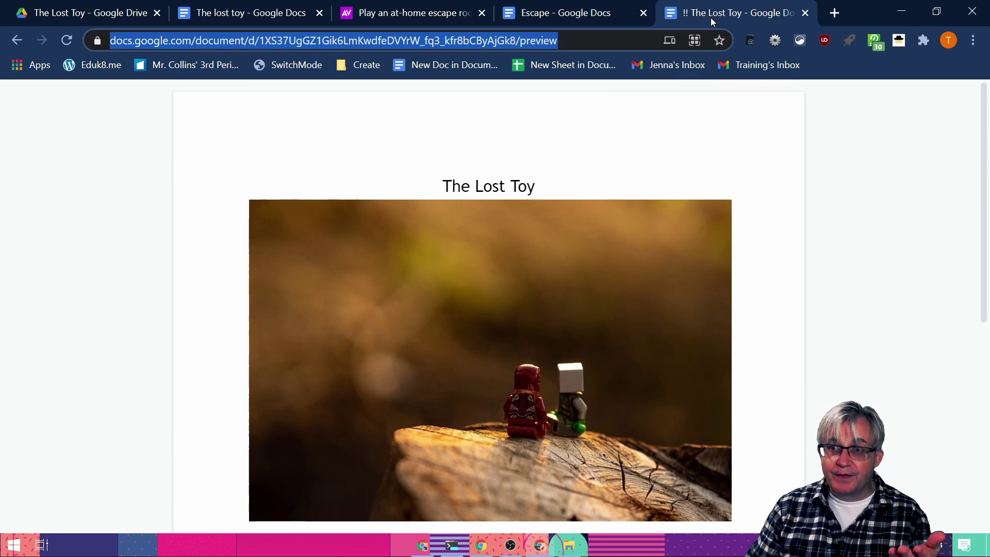
pyautogui.scroll(-7, 473, 228)
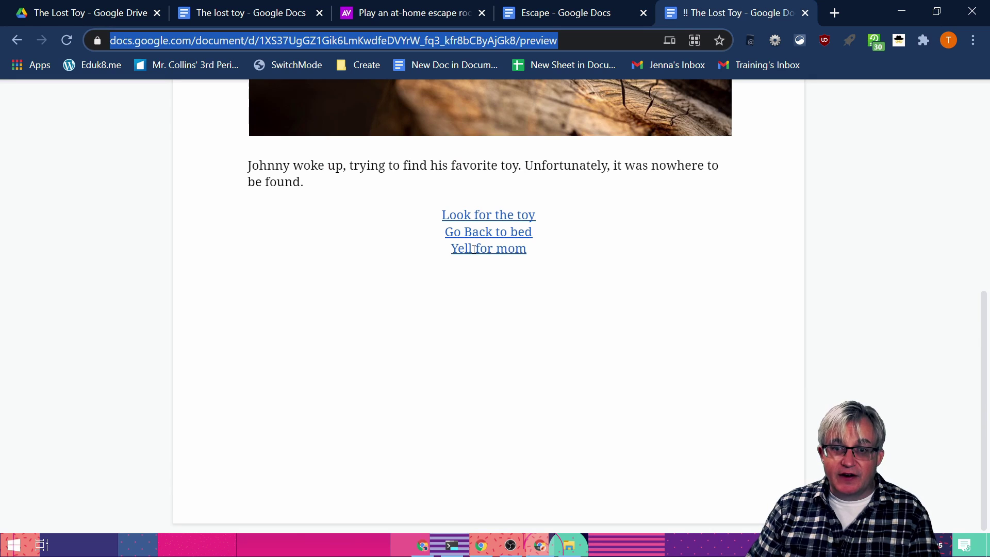
pyautogui.click(474, 249)
pyautogui.click(512, 280)
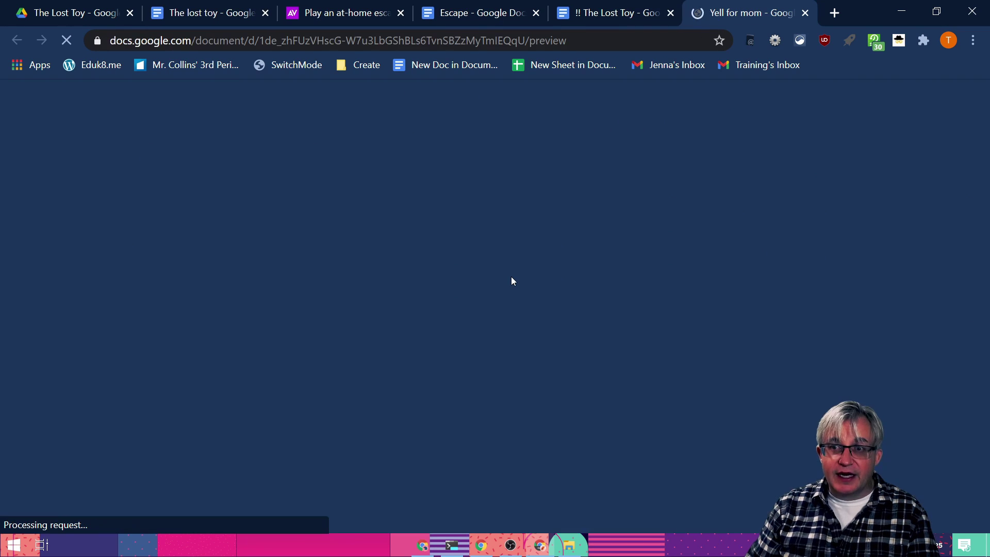
pyautogui.scroll(-3, 508, 276)
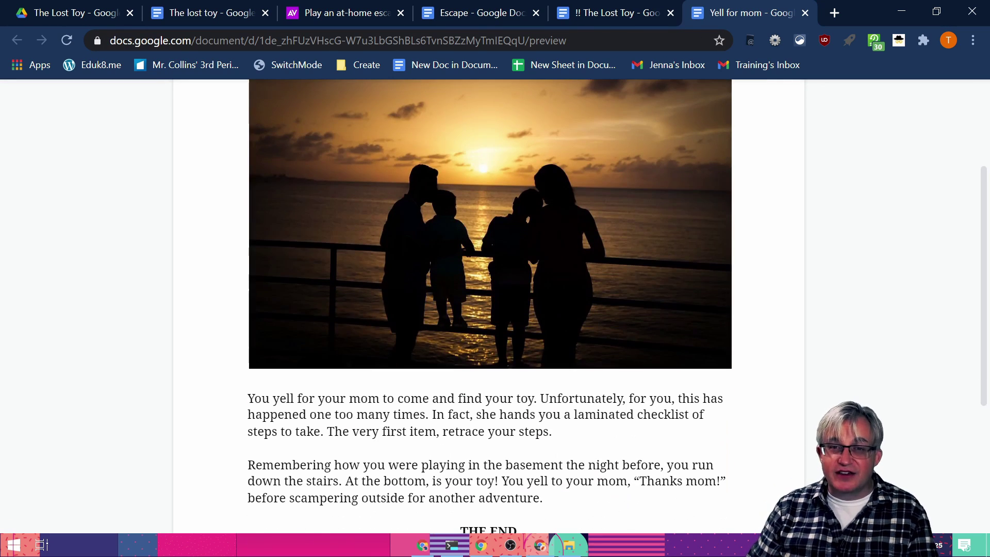
pyautogui.scroll(-3, 399, 228)
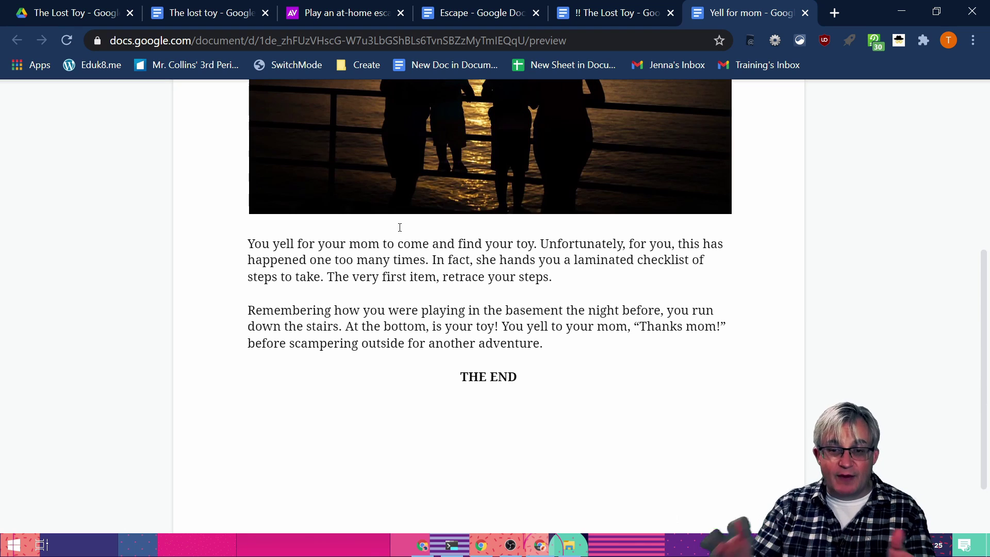
pyautogui.scroll(5, 390, 228)
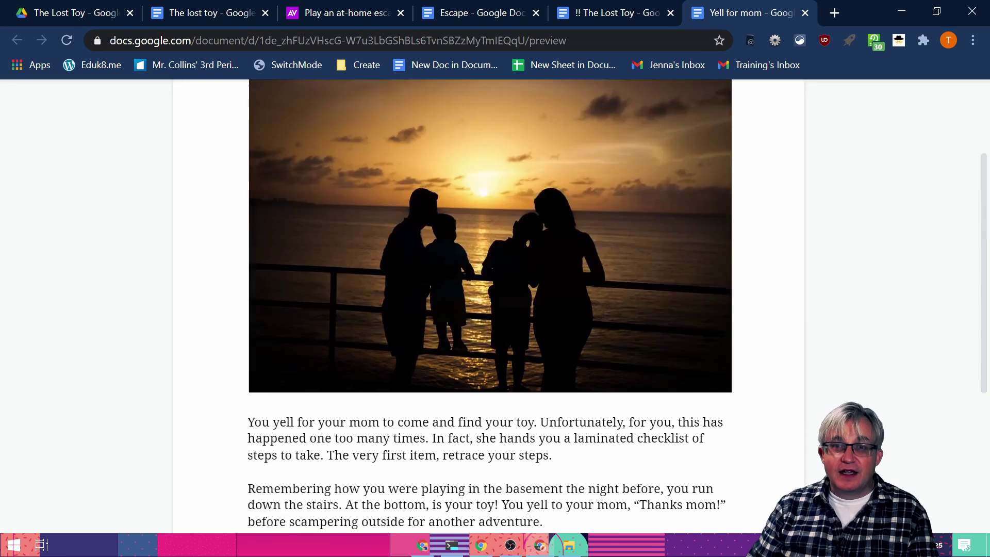
pyautogui.scroll(-5, 460, 235)
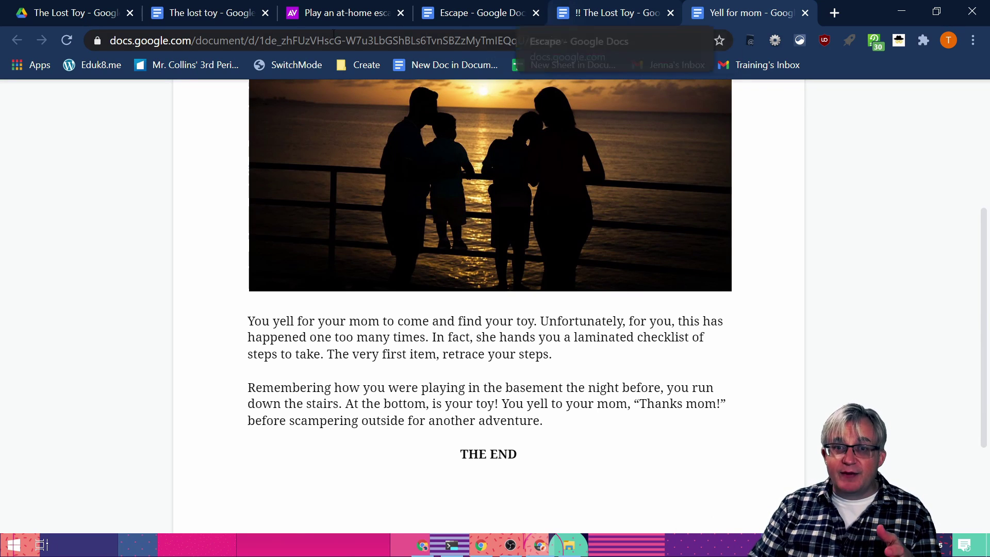
# Go up from The Lost Toy folder to My Drive, create a blank Google Docs document there, and close it
pyautogui.click(75, 13)
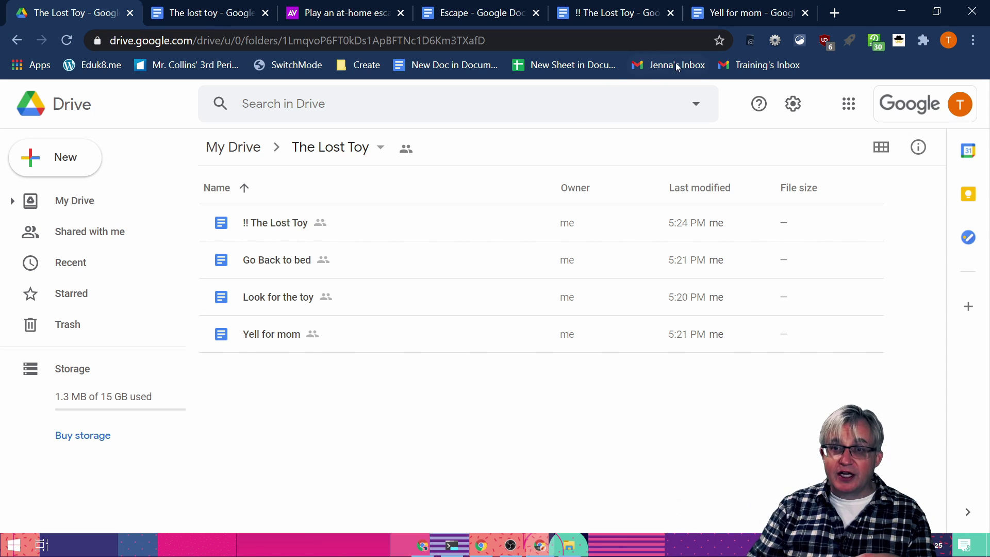
pyautogui.click(242, 148)
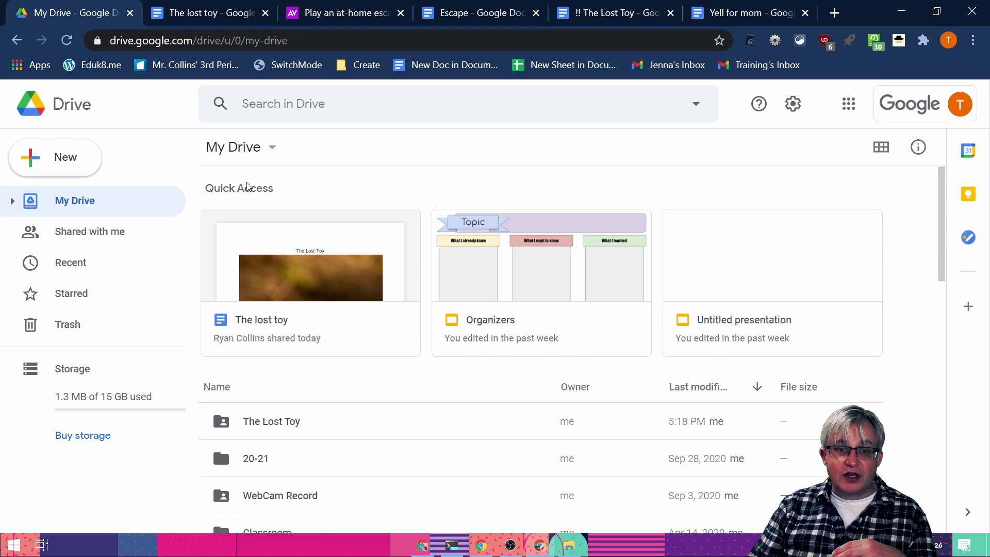
pyautogui.click(54, 159)
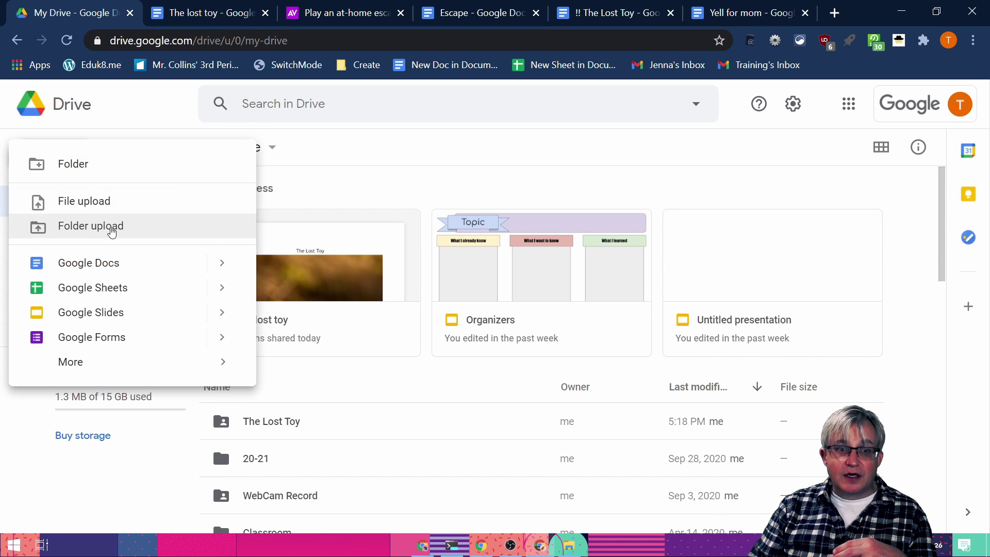
pyautogui.click(101, 264)
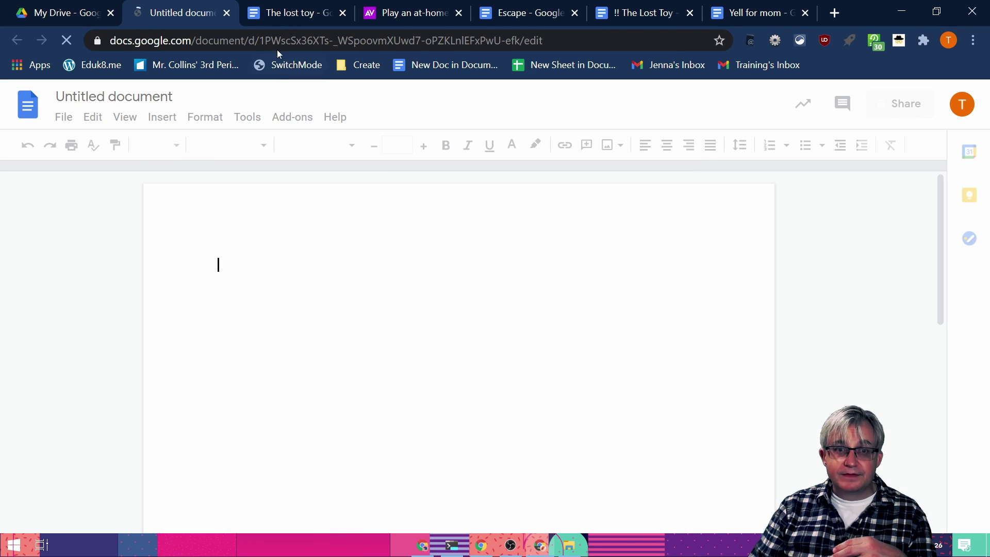
pyautogui.click(227, 13)
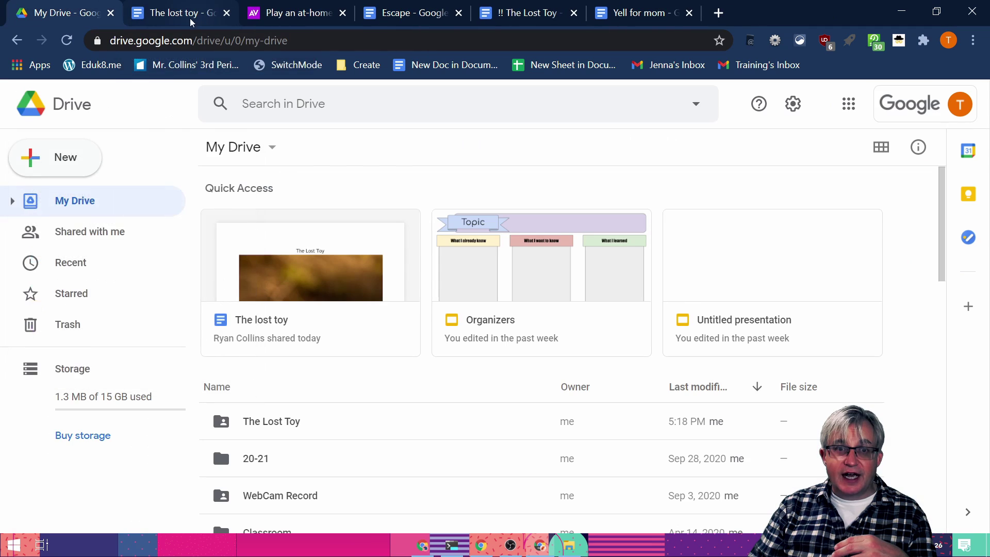
# Examine the single-document version, "The lost toy", from its opening page with the choices through each choice's own page
pyautogui.click(186, 21)
pyautogui.click(358, 335)
pyautogui.scroll(15, 361, 325)
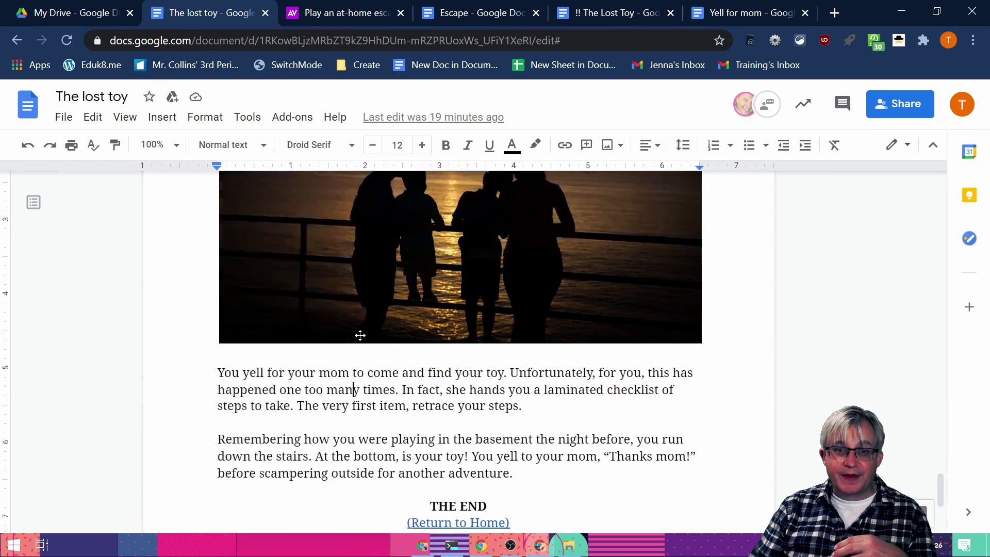
pyautogui.scroll(10, 370, 316)
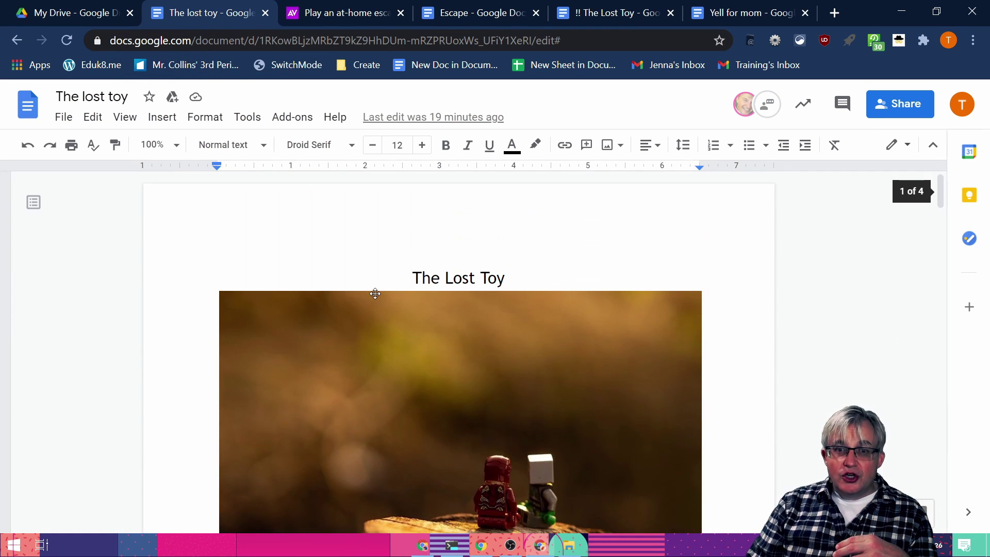
pyautogui.scroll(-20, 521, 264)
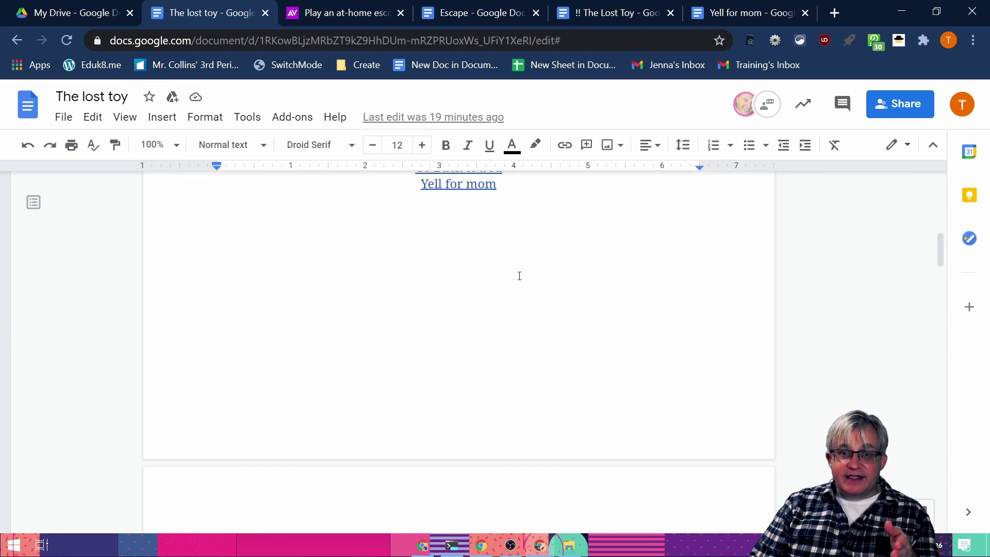
pyautogui.scroll(10, 441, 314)
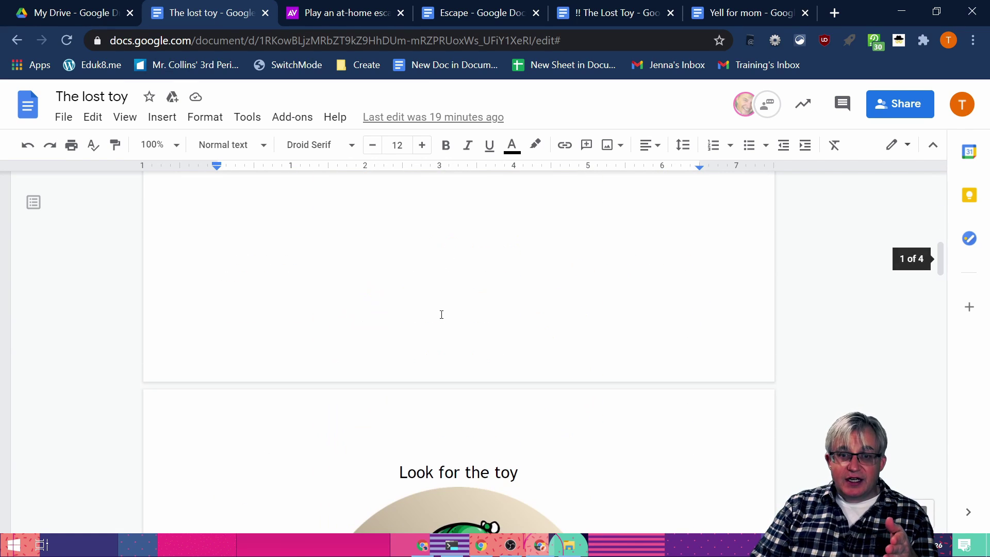
pyautogui.scroll(-15, 361, 359)
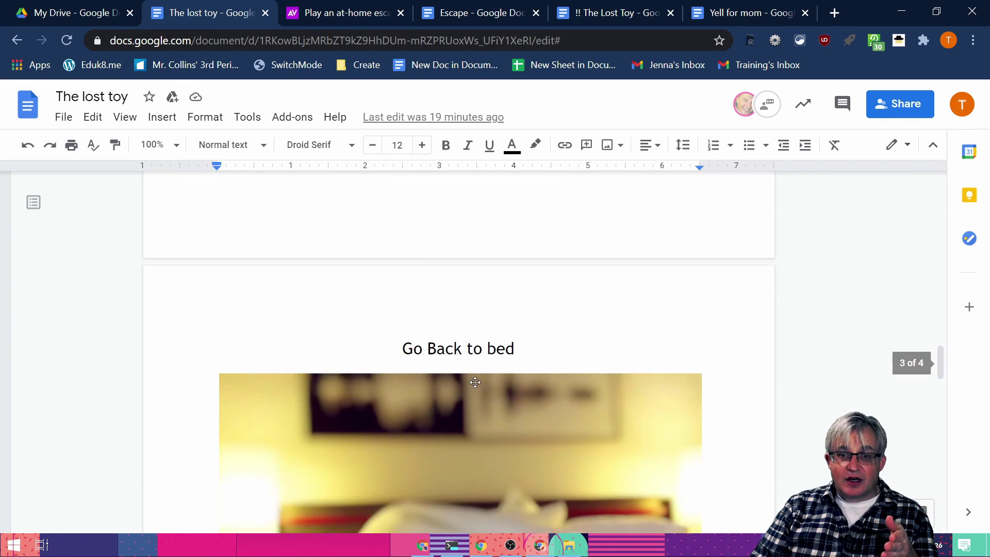
pyautogui.scroll(-4, 427, 224)
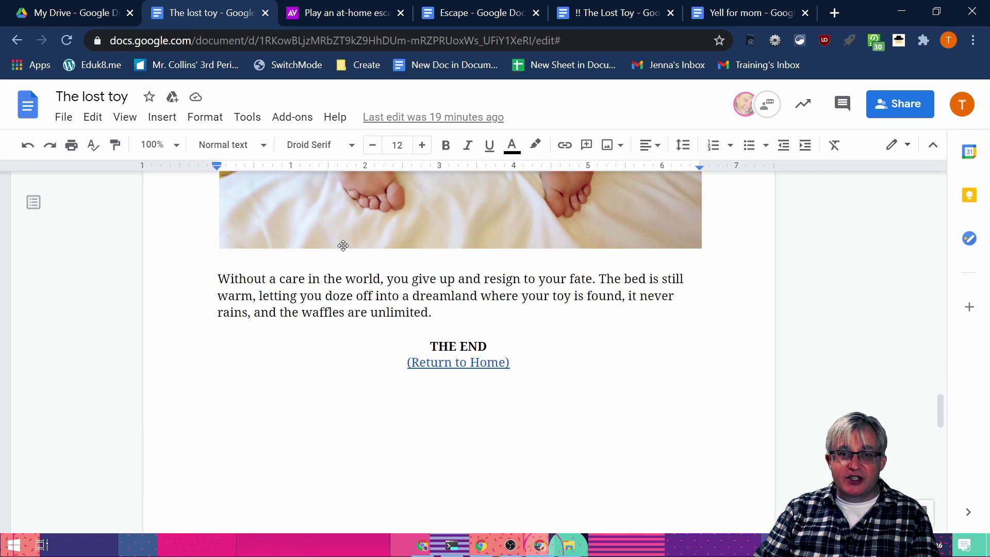
pyautogui.scroll(-5, 366, 289)
pyautogui.scroll(20, 366, 290)
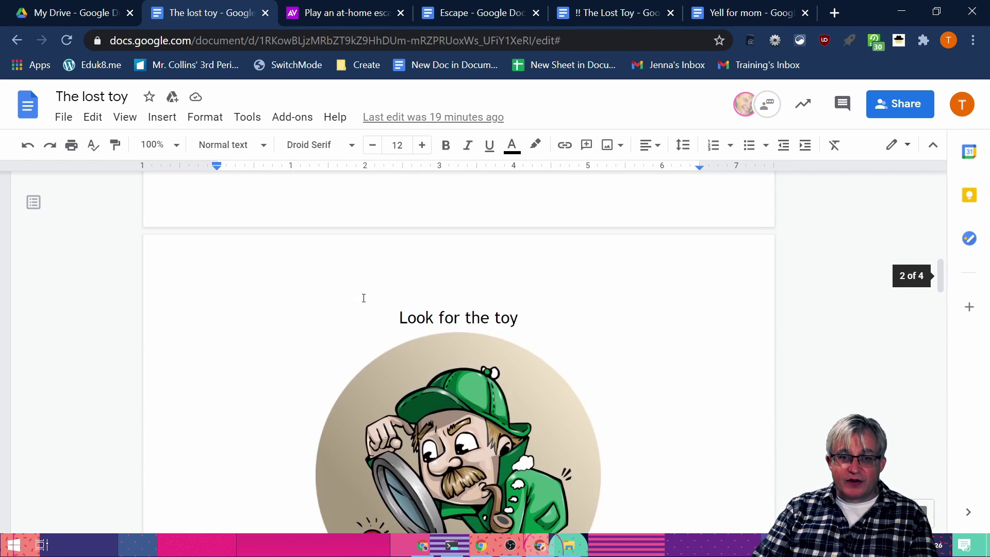
pyautogui.scroll(5, 363, 299)
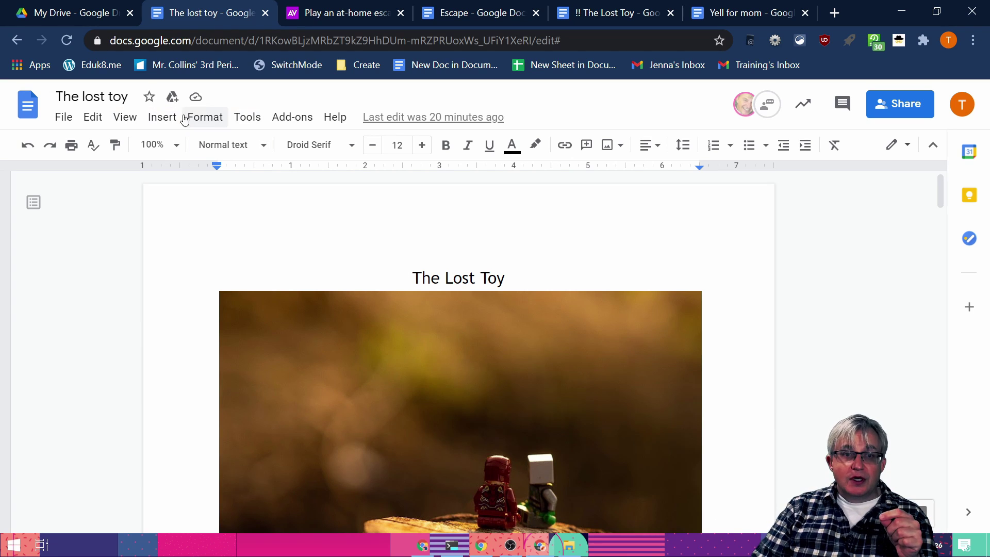
# Turn off Print layout in "The lost toy" and inspect the break between the opening choices and the Look for the toy section
pyautogui.click(126, 116)
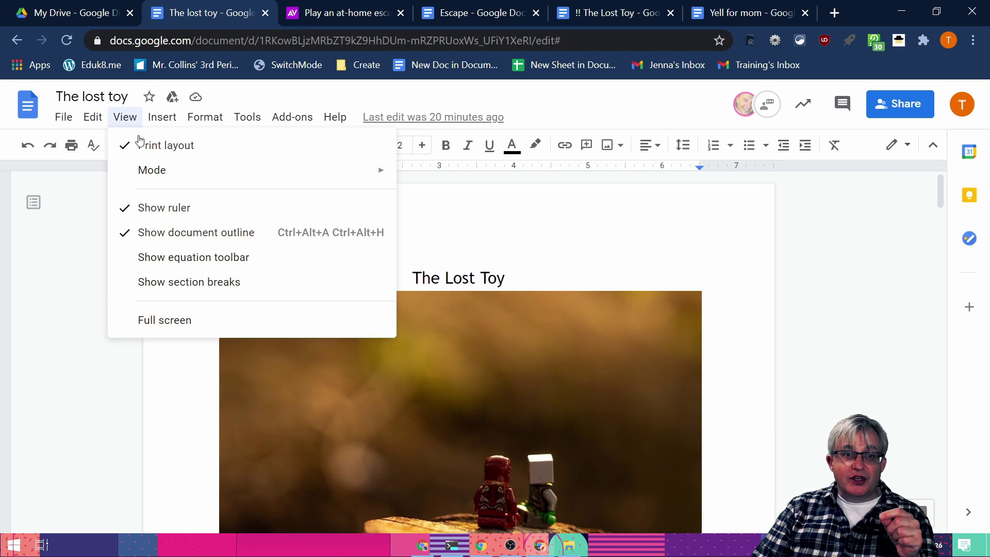
pyautogui.click(180, 157)
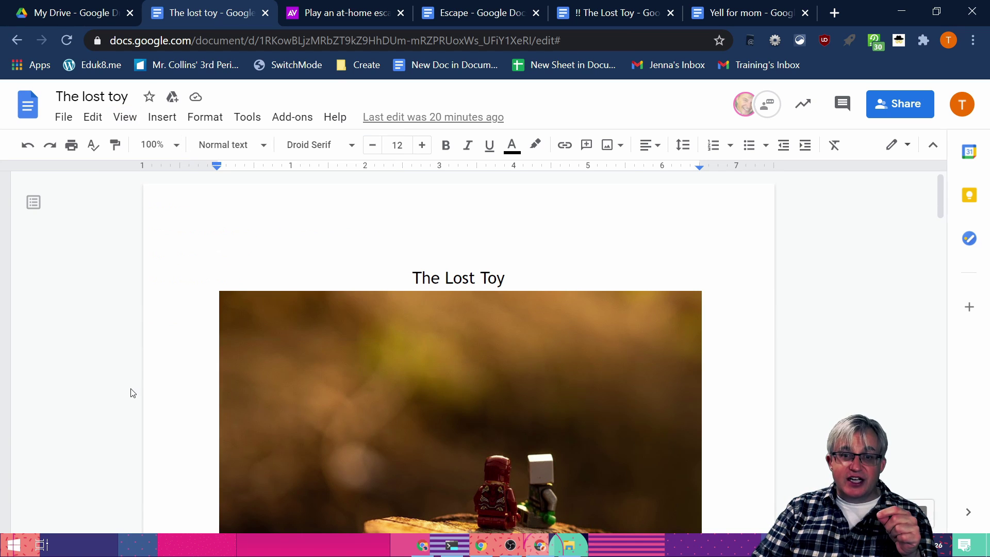
pyautogui.scroll(-10, 132, 391)
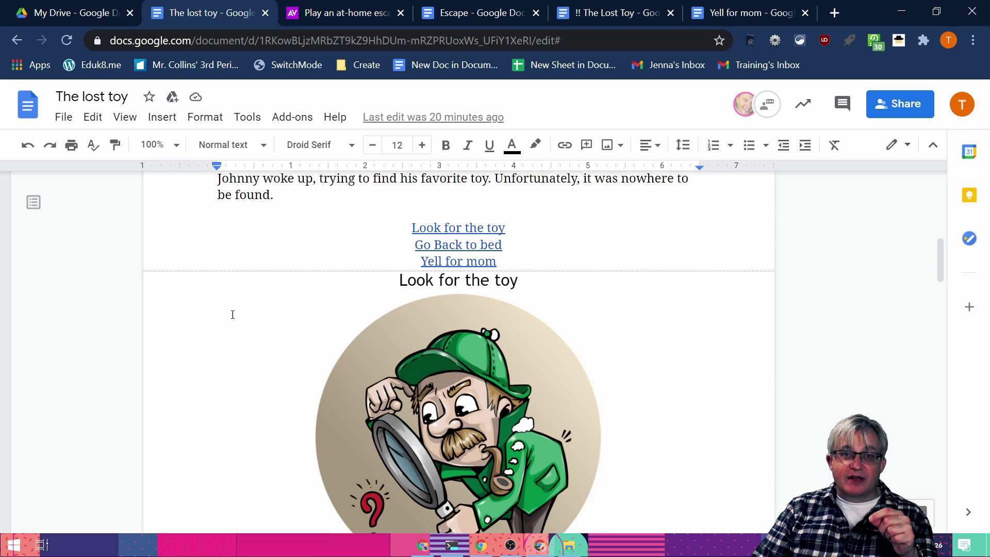
# Turn Print layout back on in "The lost toy" and check the spacing between its first two pages
pyautogui.click(125, 117)
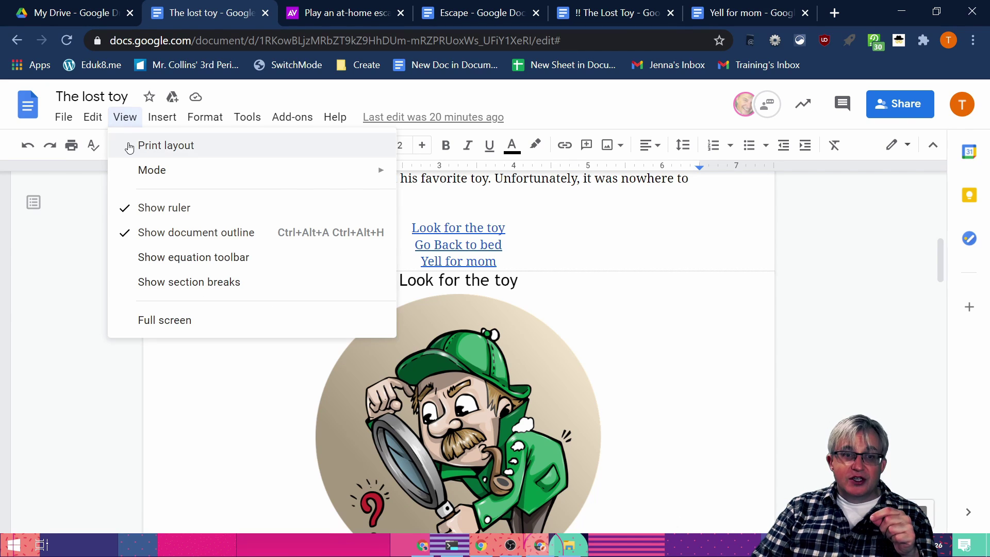
pyautogui.click(150, 144)
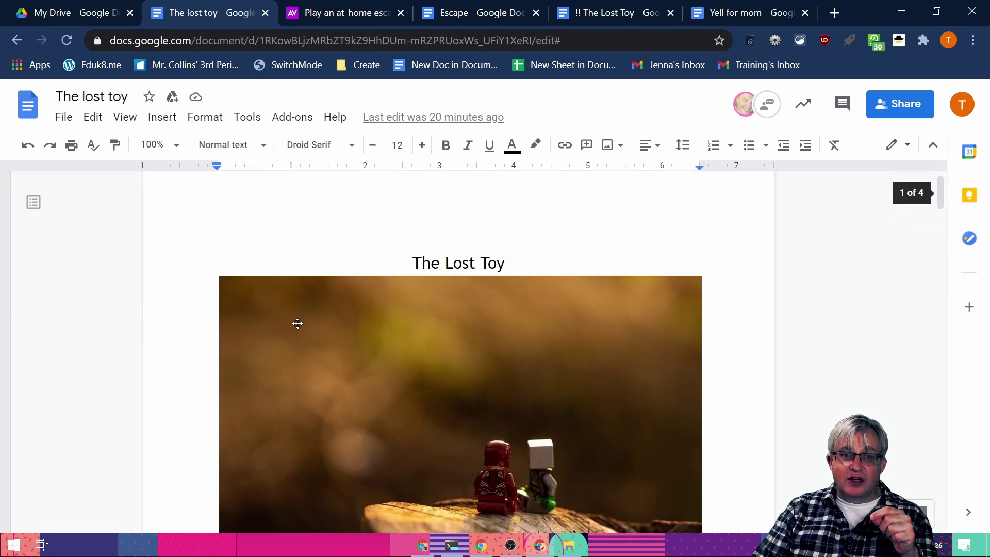
pyautogui.scroll(-5, 298, 324)
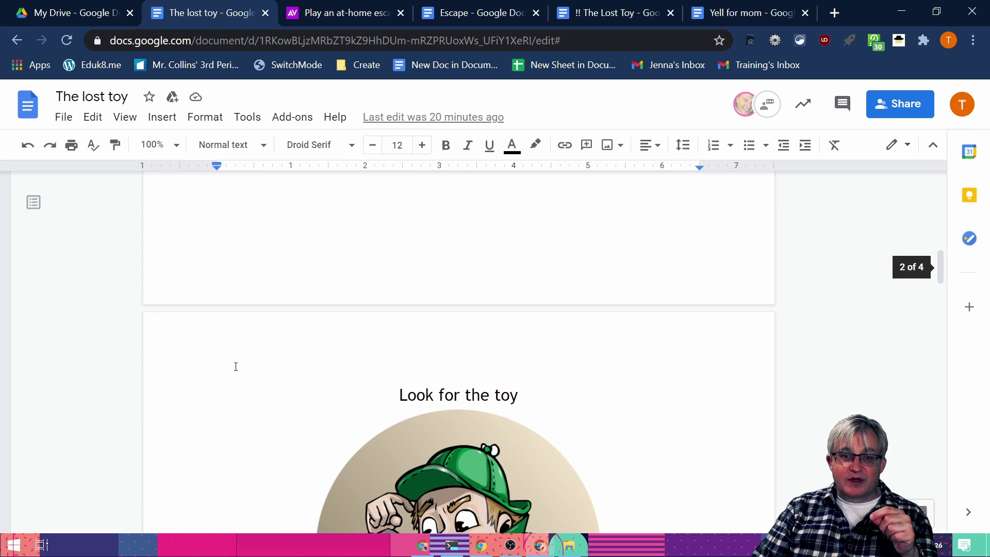
pyautogui.scroll(10, 495, 285)
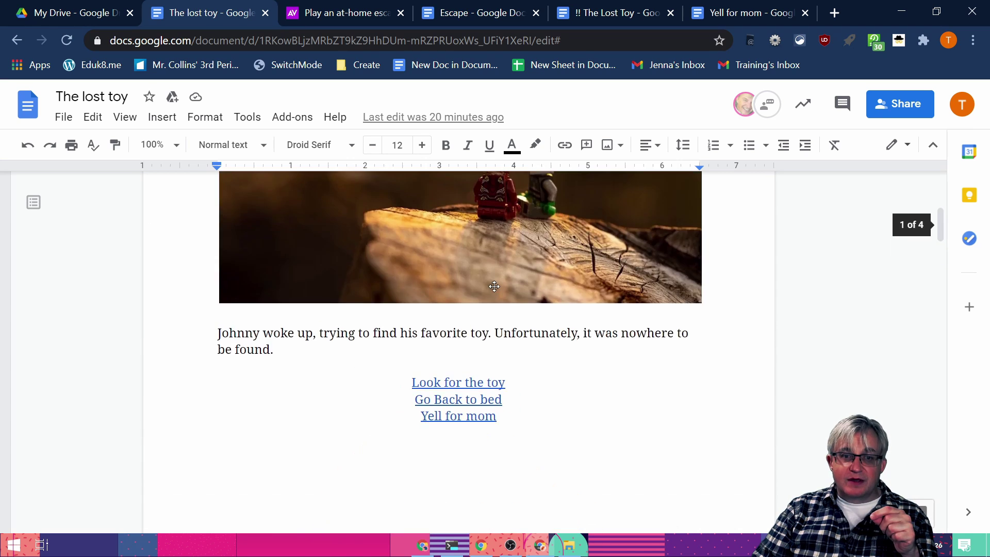
# Insert a page break after the final "(Return to Home)" link, at the end of the Yell for mom section
pyautogui.scroll(-20, 491, 286)
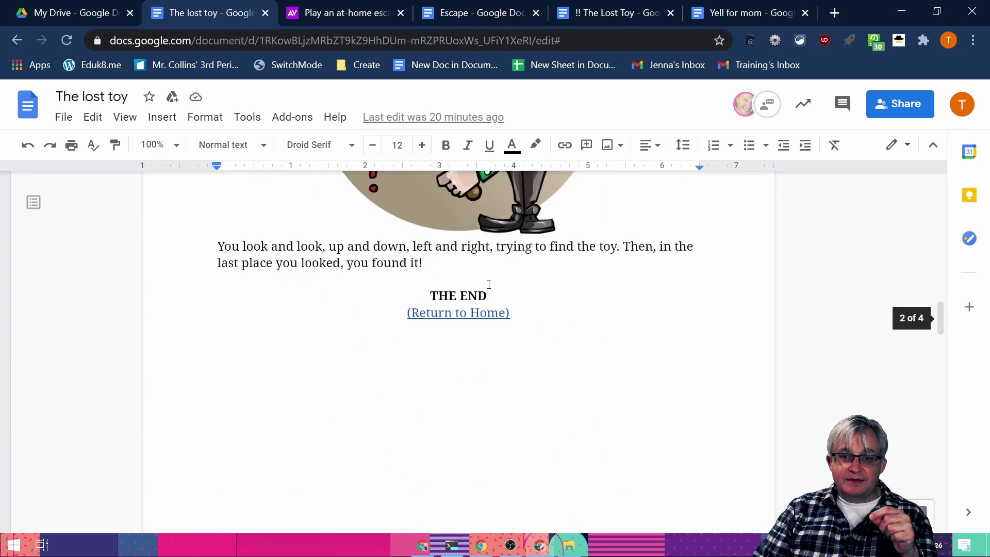
pyautogui.scroll(-20, 489, 285)
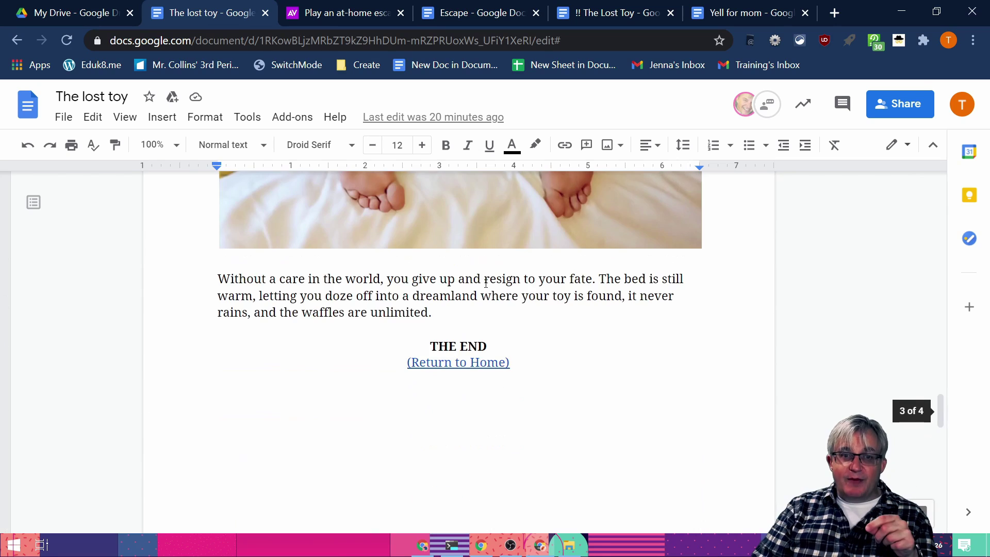
pyautogui.scroll(-6, 483, 284)
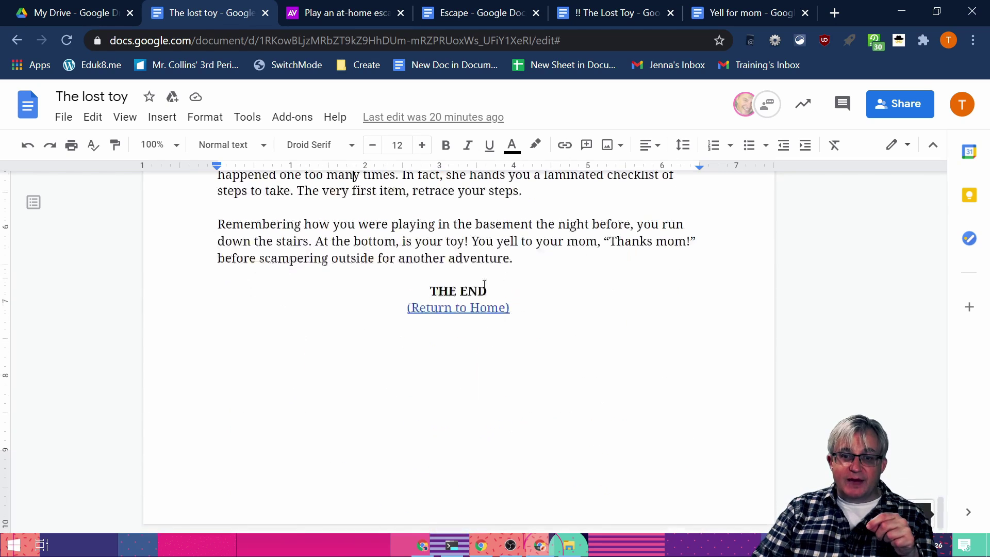
pyautogui.click(538, 313)
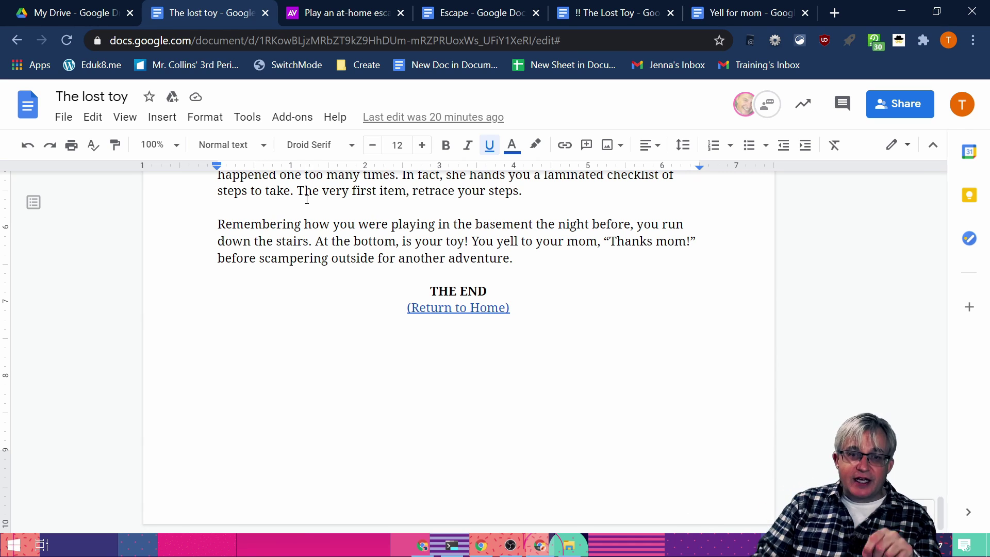
pyautogui.click(162, 117)
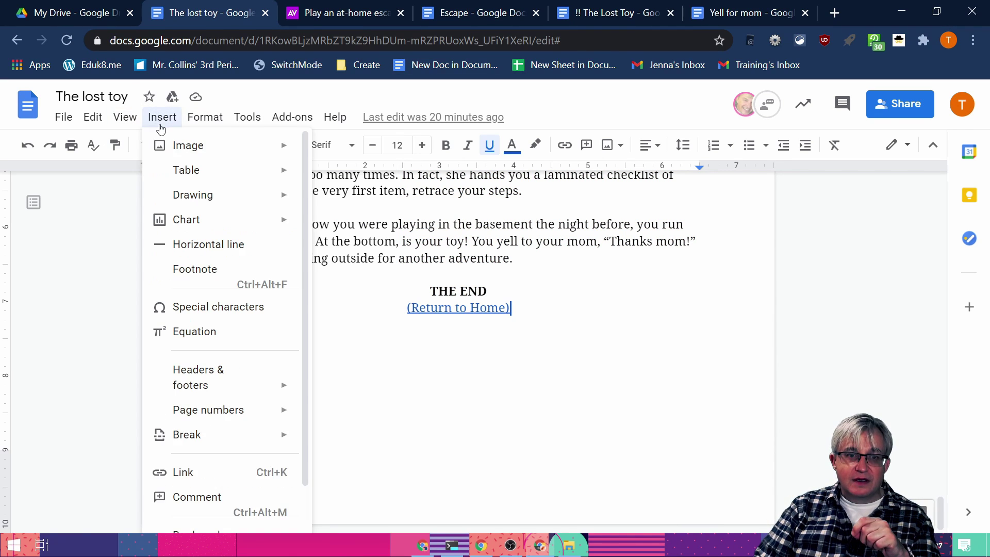
pyautogui.moveTo(191, 419)
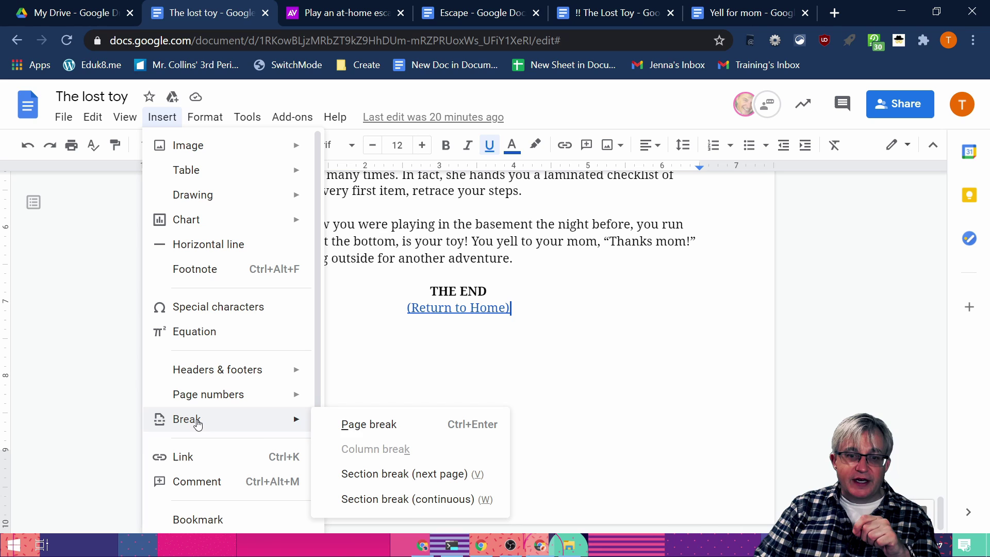
pyautogui.click(375, 434)
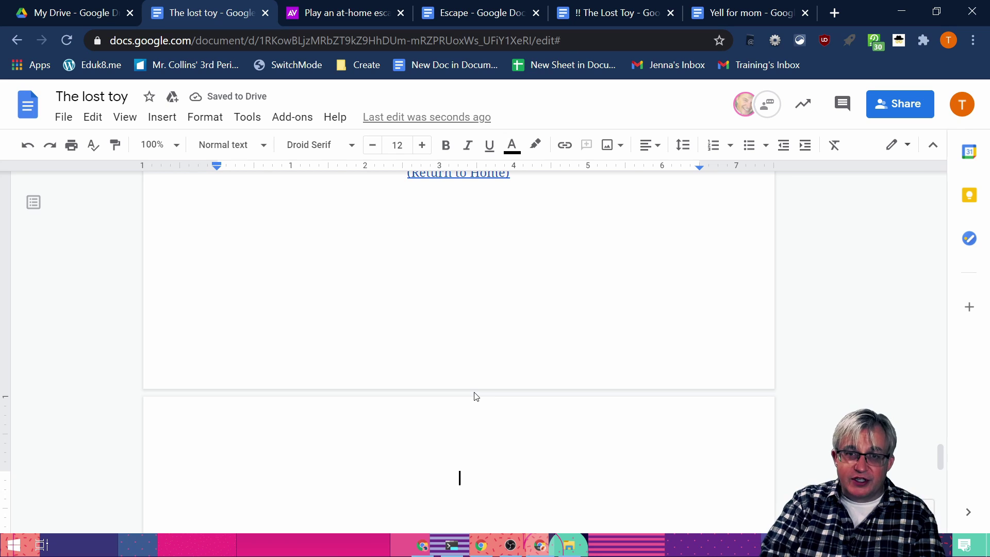
# Title the new last page "Make breakfast" and format the title as Heading 1
pyautogui.write('Ma')
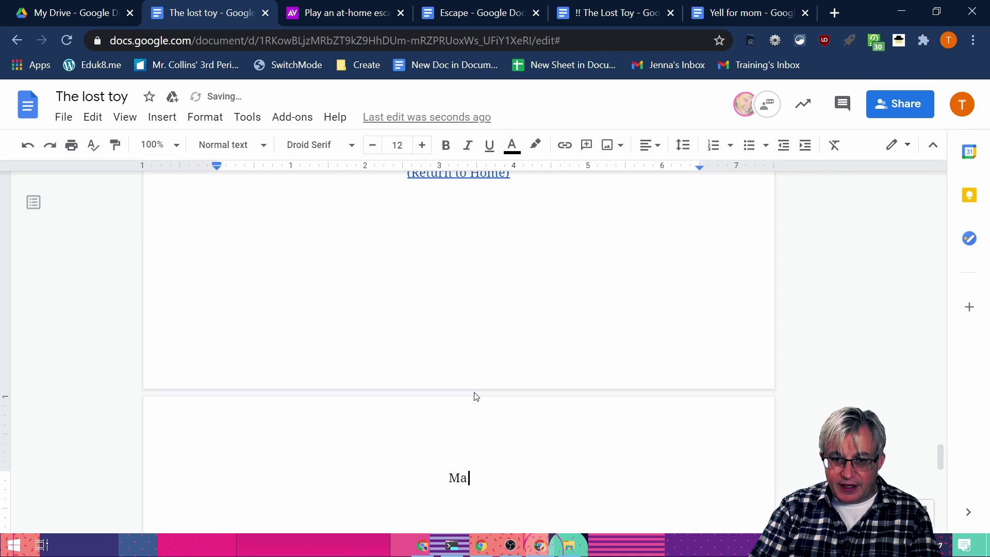
pyautogui.write('ke bre')
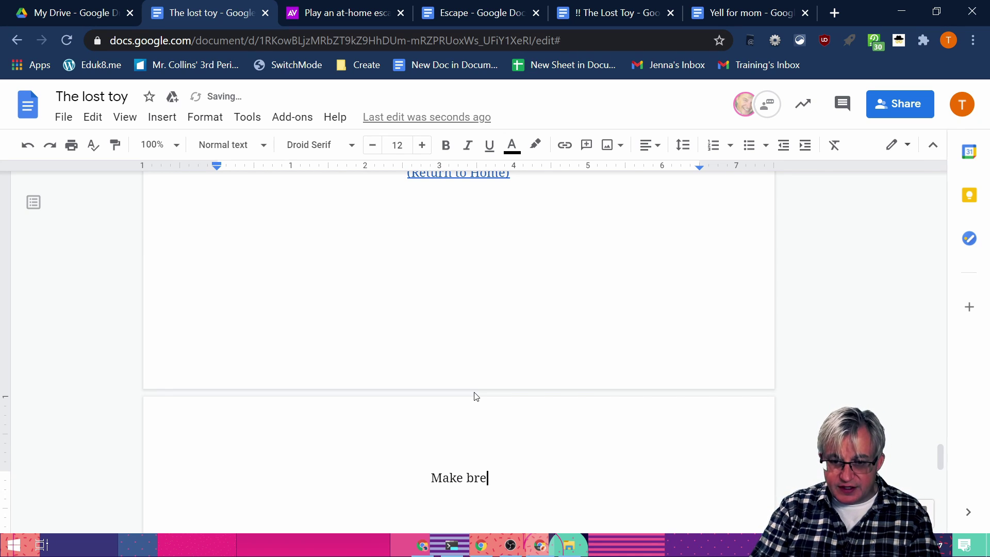
pyautogui.write('akfast')
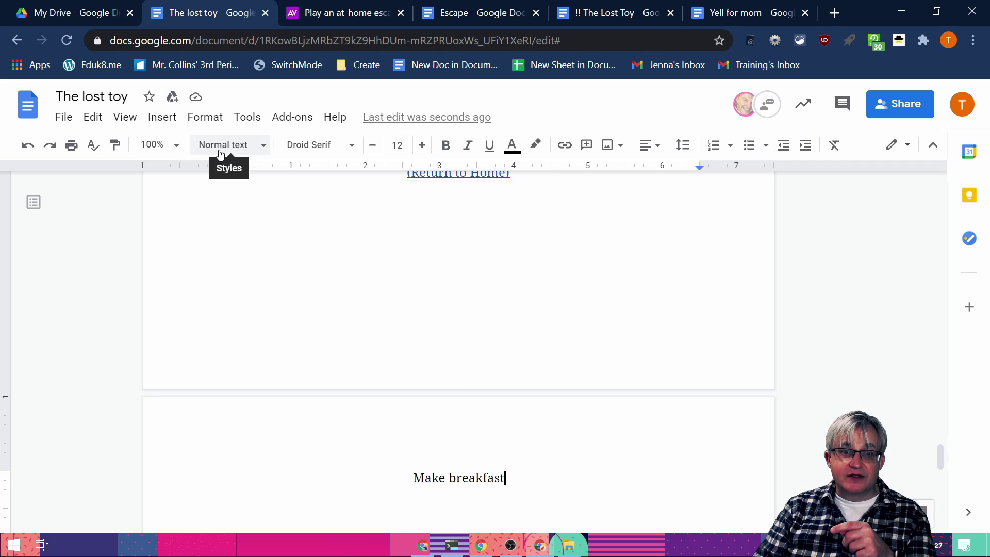
pyautogui.moveTo(414, 479); pyautogui.dragTo(509, 483)
pyautogui.click(262, 144)
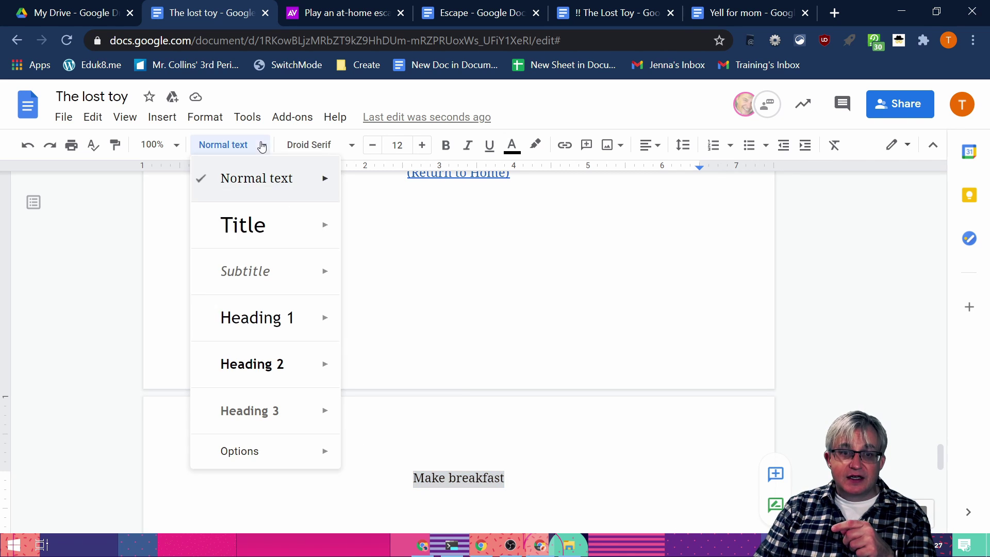
pyautogui.click(261, 318)
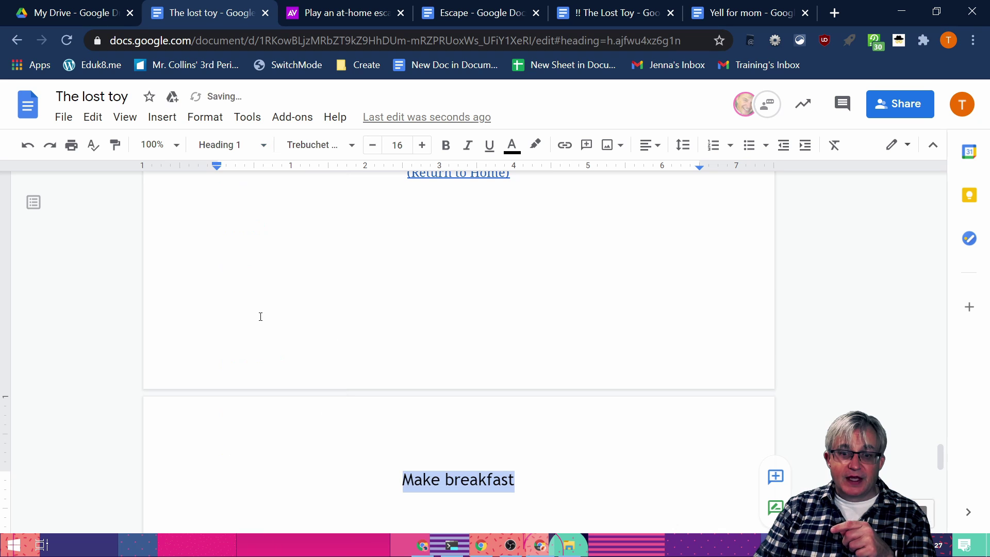
# Add a centred blank line beneath the "Make breakfast" heading
pyautogui.click(533, 477)
pyautogui.press('Return')
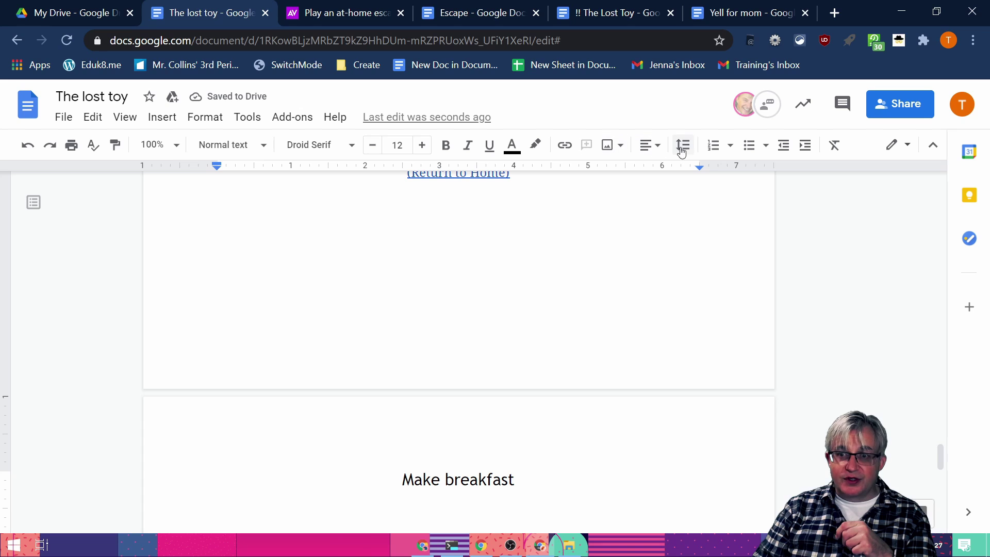
pyautogui.click(660, 151)
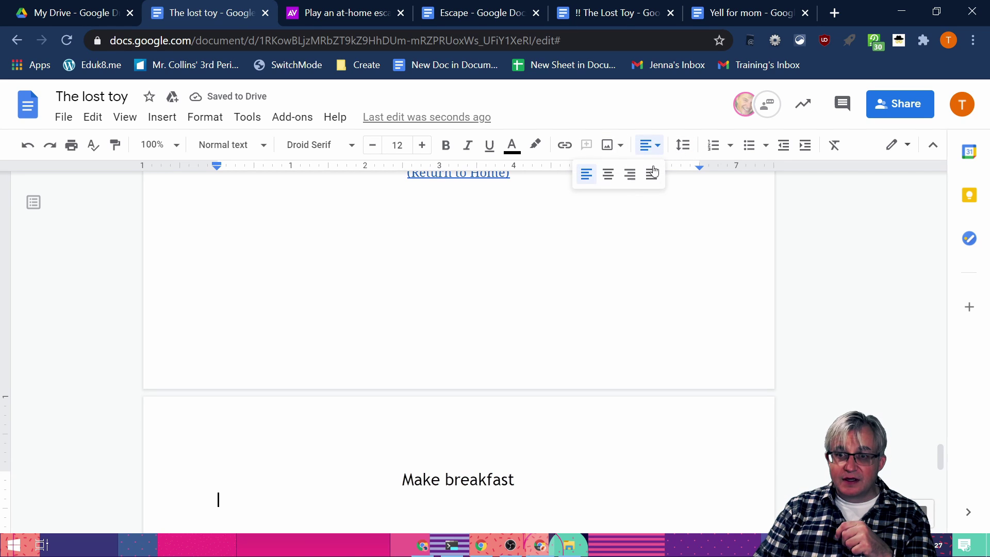
pyautogui.click(609, 177)
# Search the web for "waffles" images and insert the picture of waffles stacked on a cooling rack below the heading
pyautogui.click(162, 117)
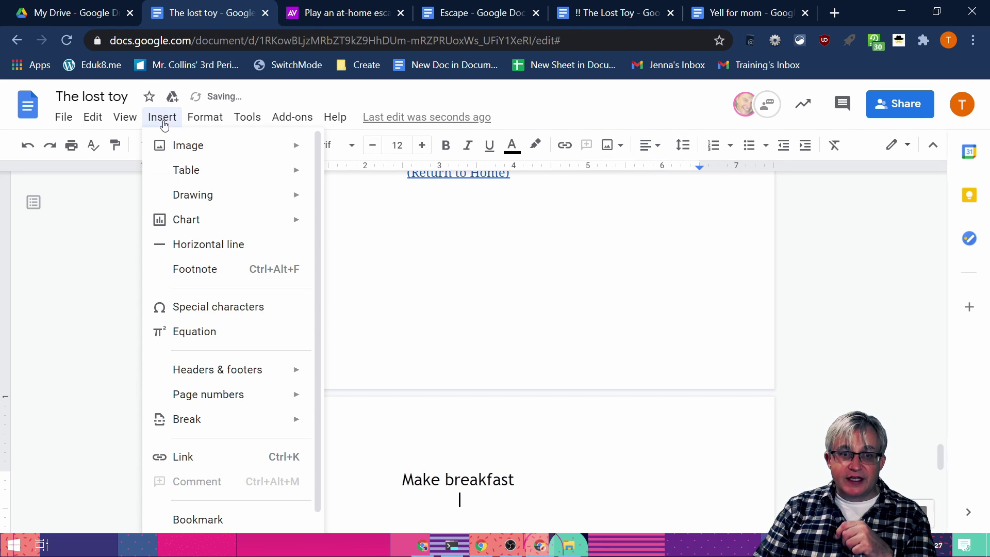
pyautogui.moveTo(255, 148)
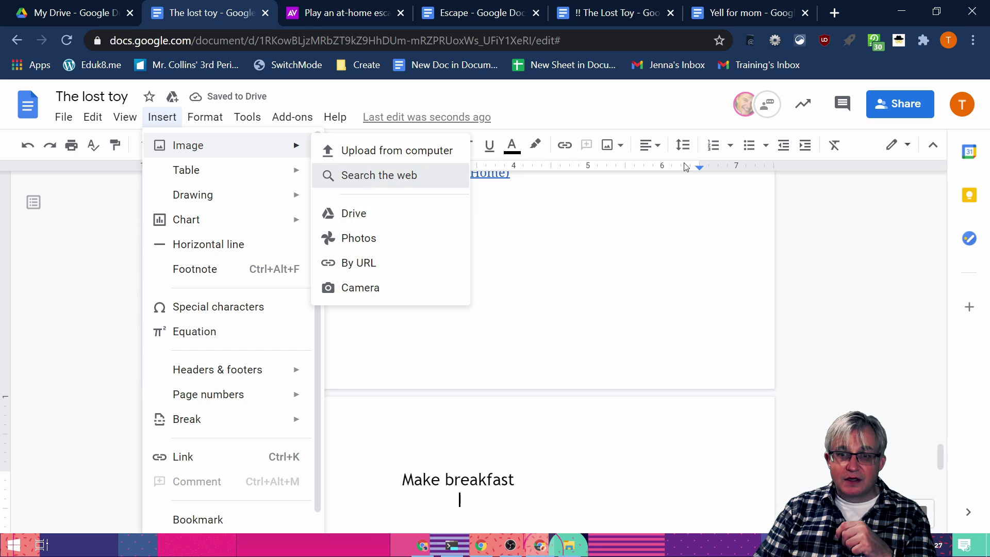
pyautogui.click(364, 175)
pyautogui.write('waffles')
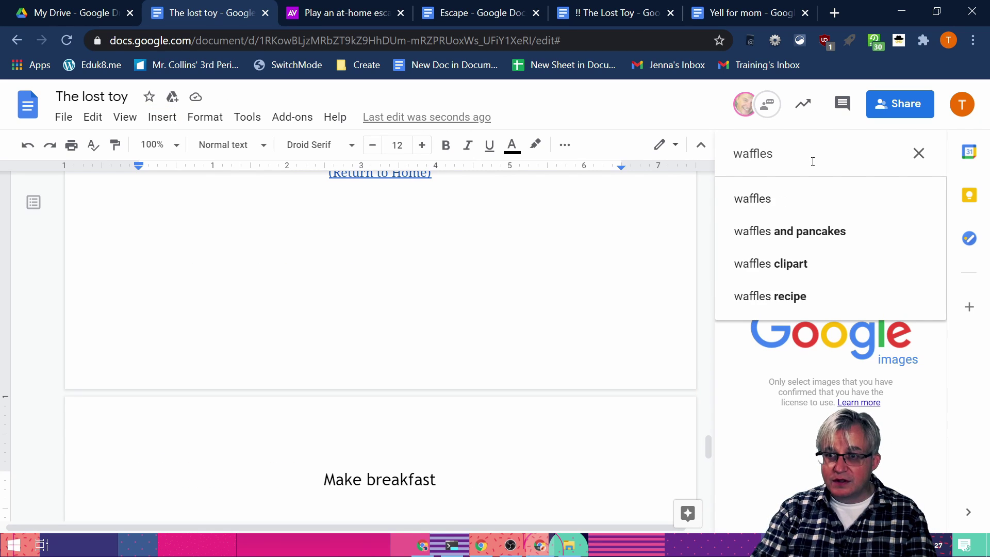
pyautogui.press('Return')
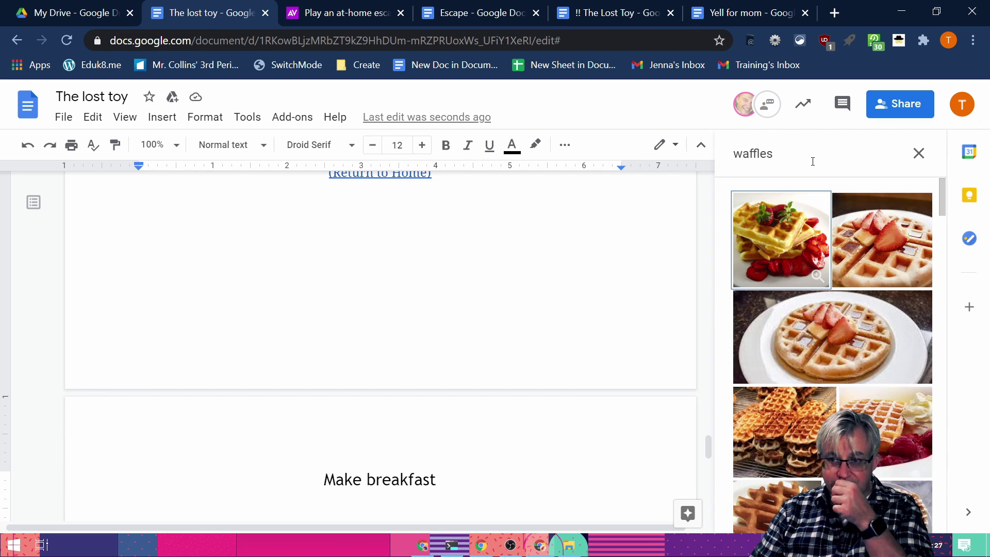
pyautogui.scroll(-1, 876, 375)
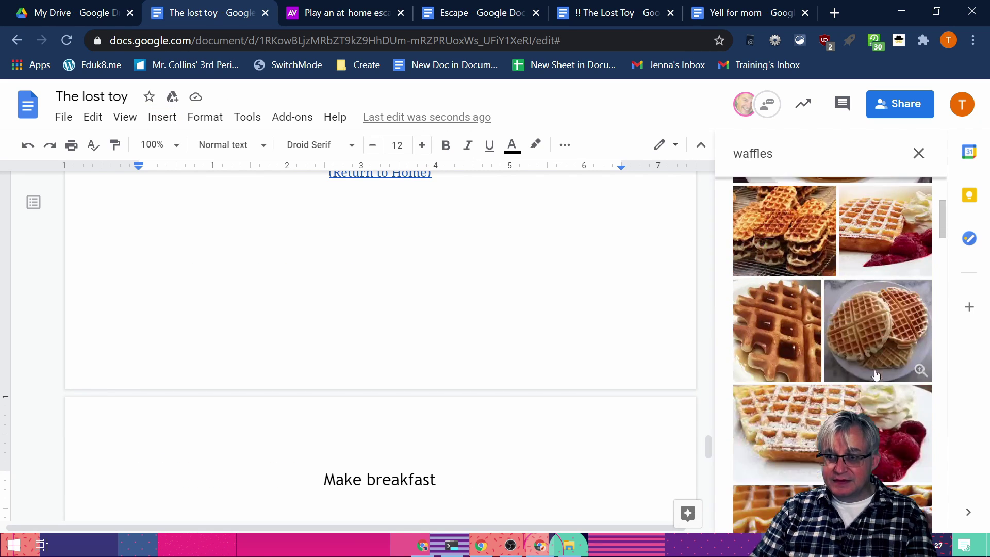
pyautogui.scroll(1, 783, 204)
pyautogui.click(782, 204)
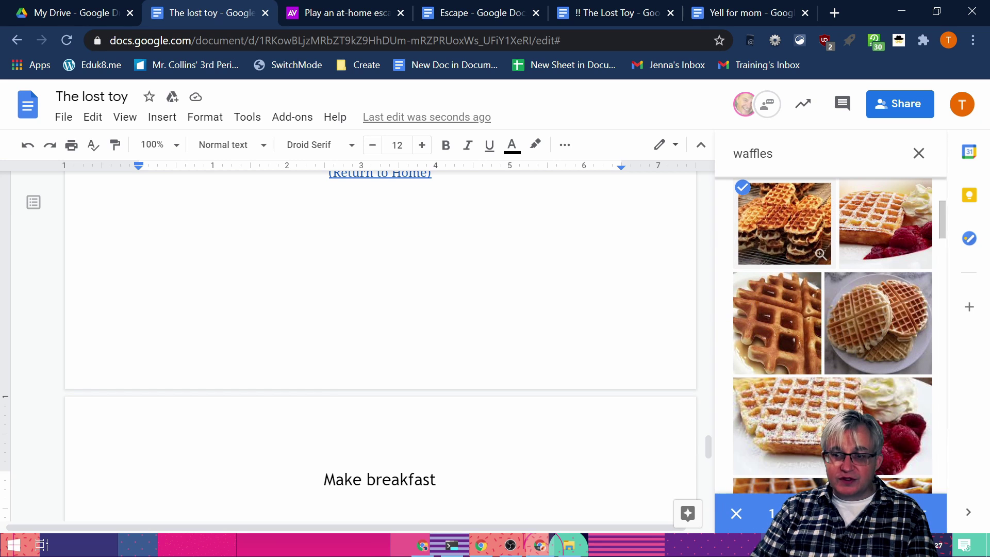
pyautogui.click(920, 513)
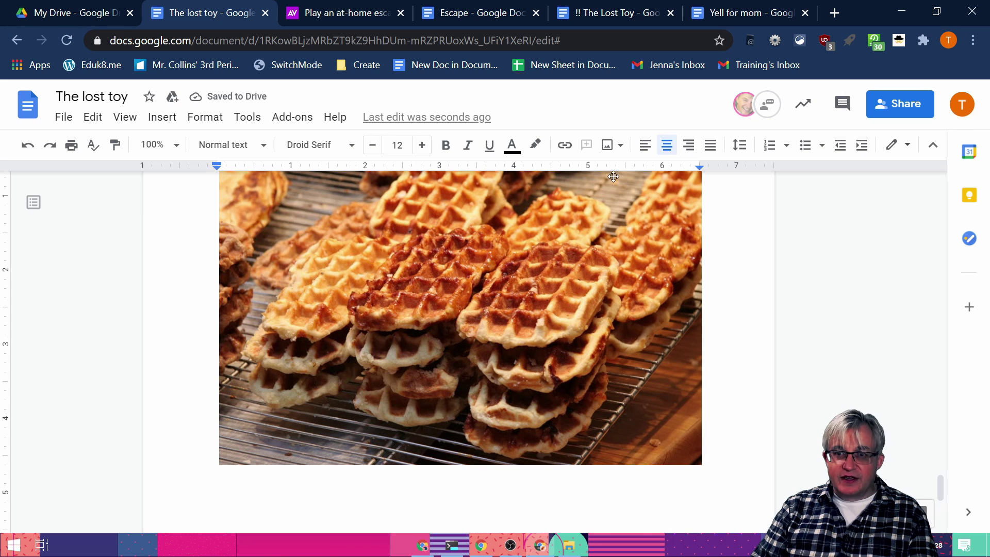
# Write left-aligned below the picture: "Instead of searching for the toy, you decide to make breakfast with some tasty, tasty waffles."
pyautogui.click(645, 145)
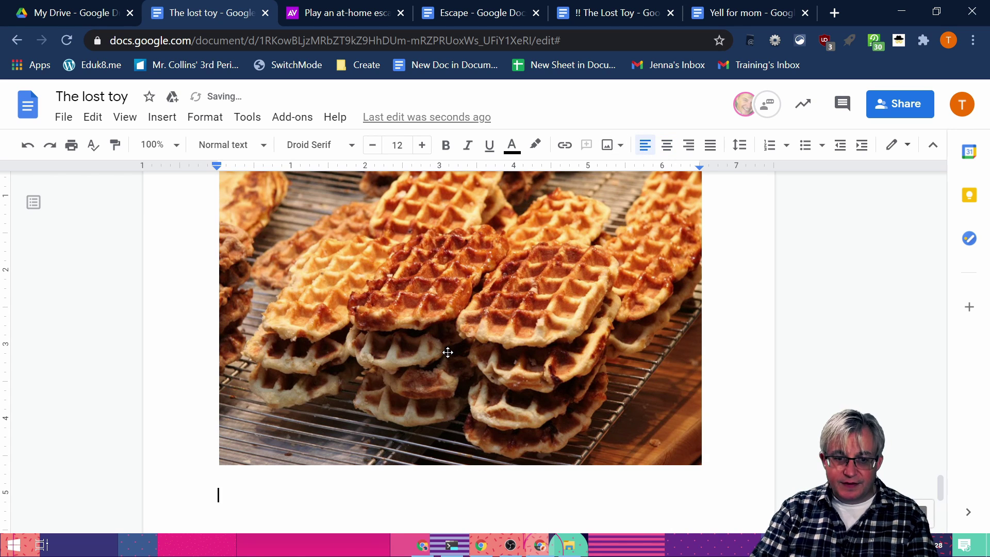
pyautogui.write('Instead of')
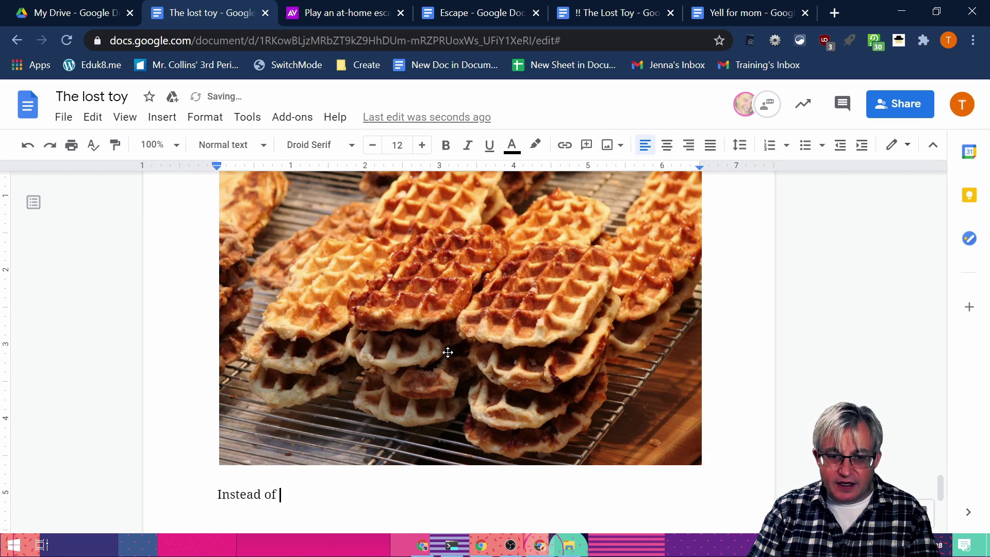
pyautogui.write(' searching')
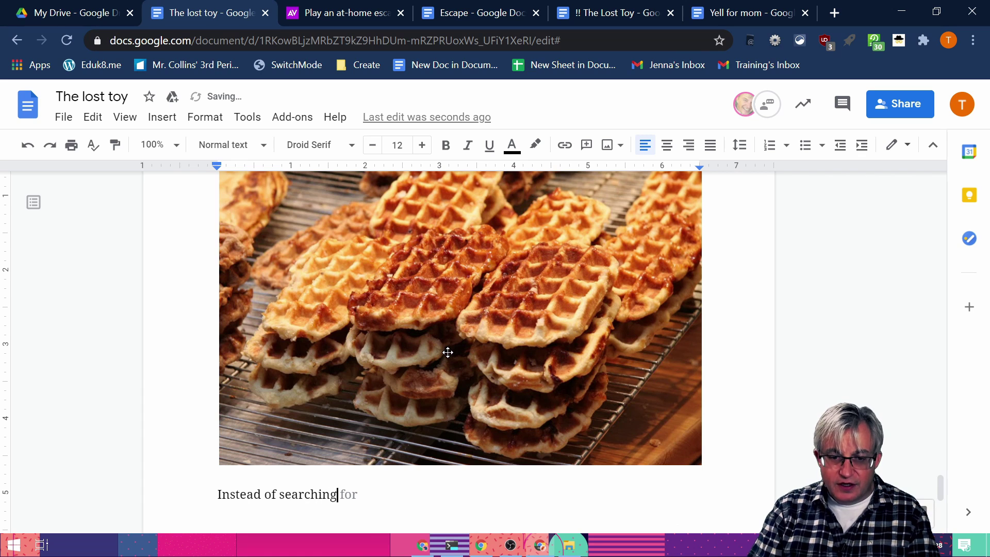
pyautogui.write(' foir the toy, you decide to make breakfast with some ')
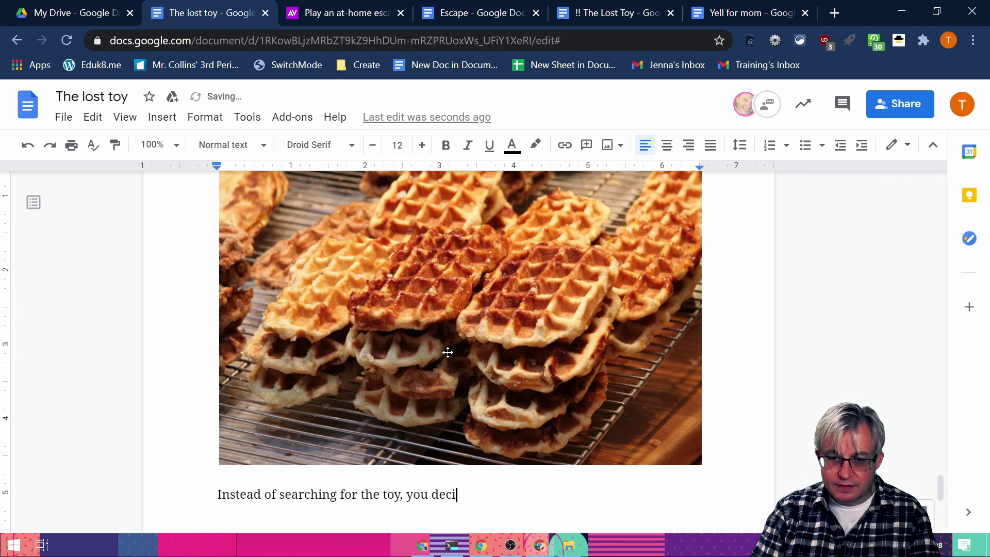
pyautogui.write('tasty, tasty waffles. ')
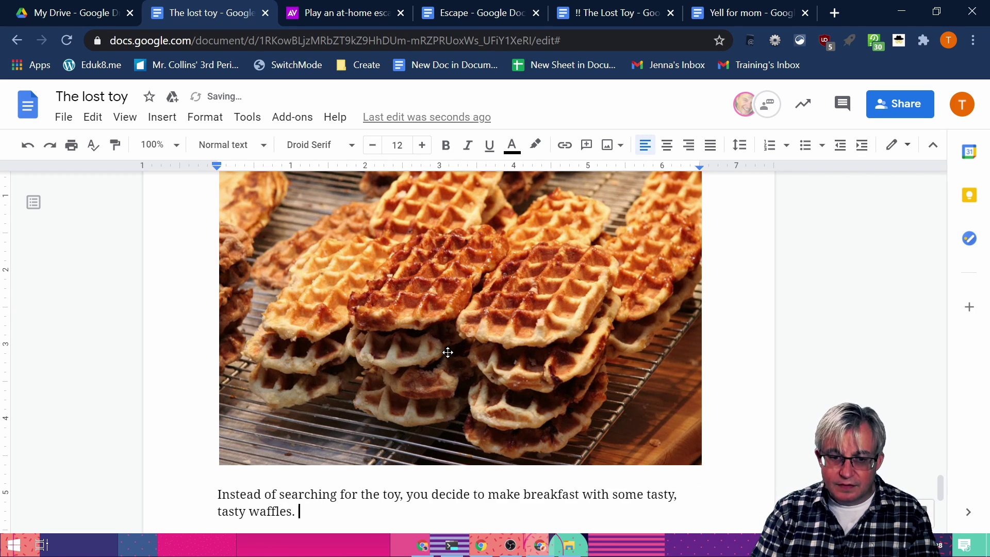
# Continue with "By the time you are finished eating, you've forgotten all about the toy and decide to go outside and play." and a centred "The End"
pyautogui.write('By the time you are finished eating, y')
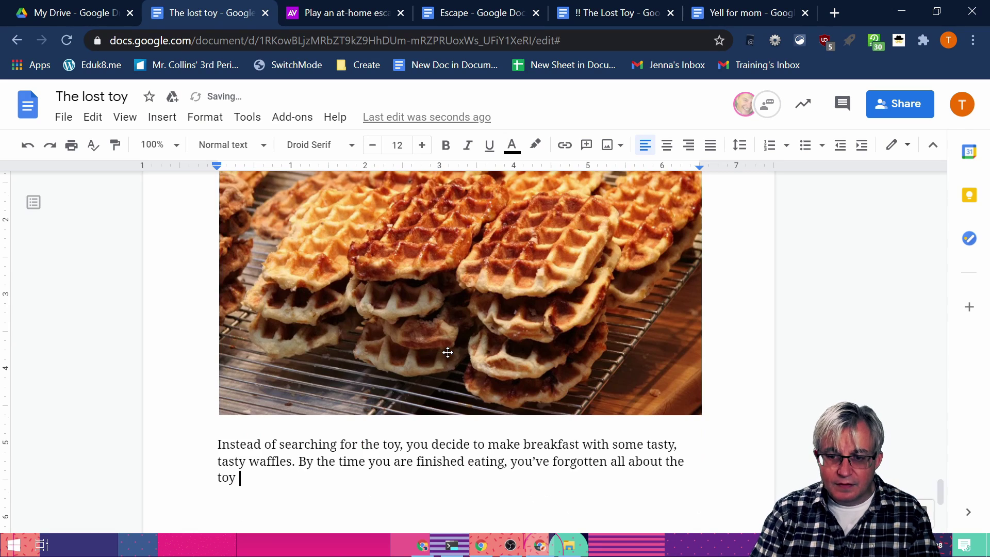
pyautogui.write("ou've forgotten all about the toy and decide to go outside and play.")
pyautogui.press('Return')
pyautogui.hotkey('ctrl', 'e')
pyautogui.write('The End')
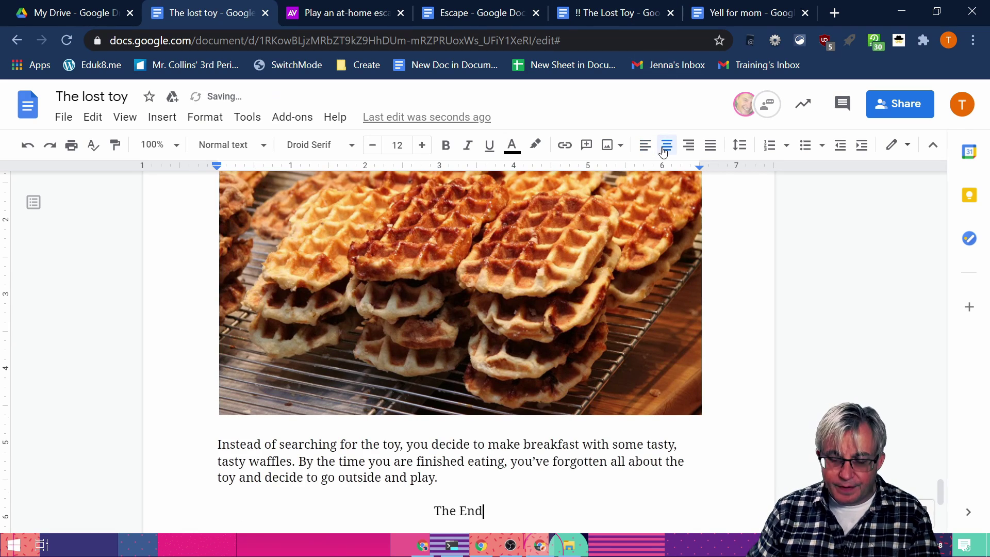
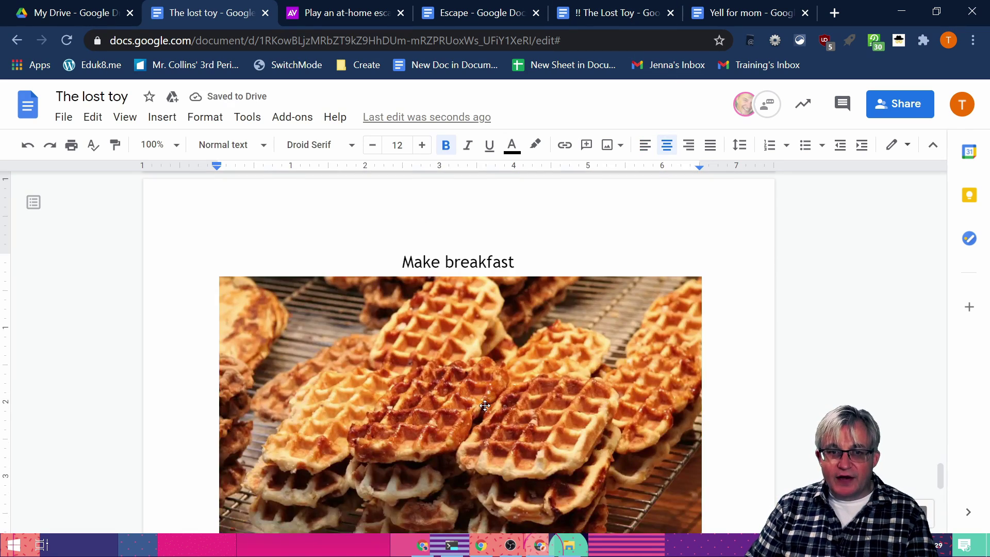
# Add "Make breakfast" as a fourth choice below "Yell for mom" on the story's opening page
pyautogui.scroll(5, 515, 353)
pyautogui.scroll(15, 515, 352)
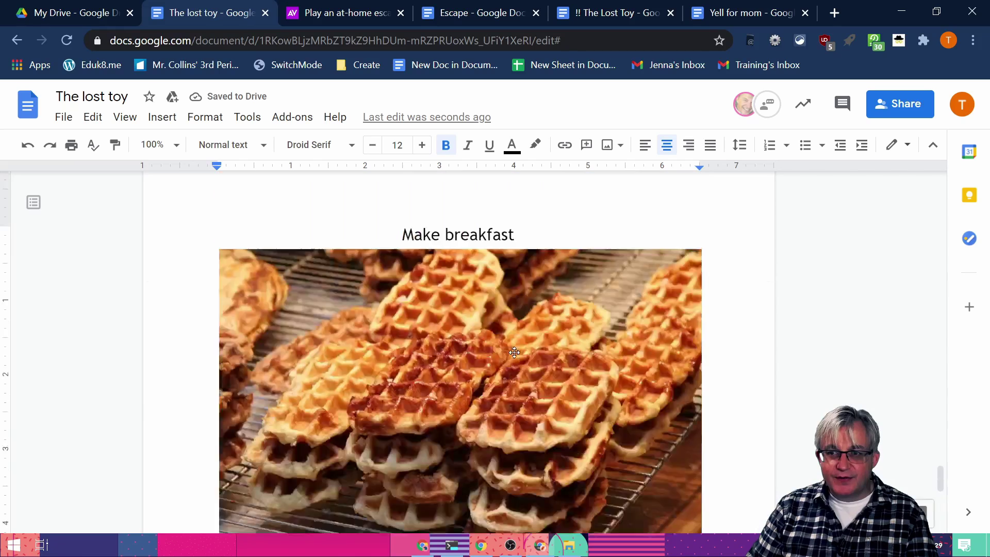
pyautogui.scroll(20, 515, 353)
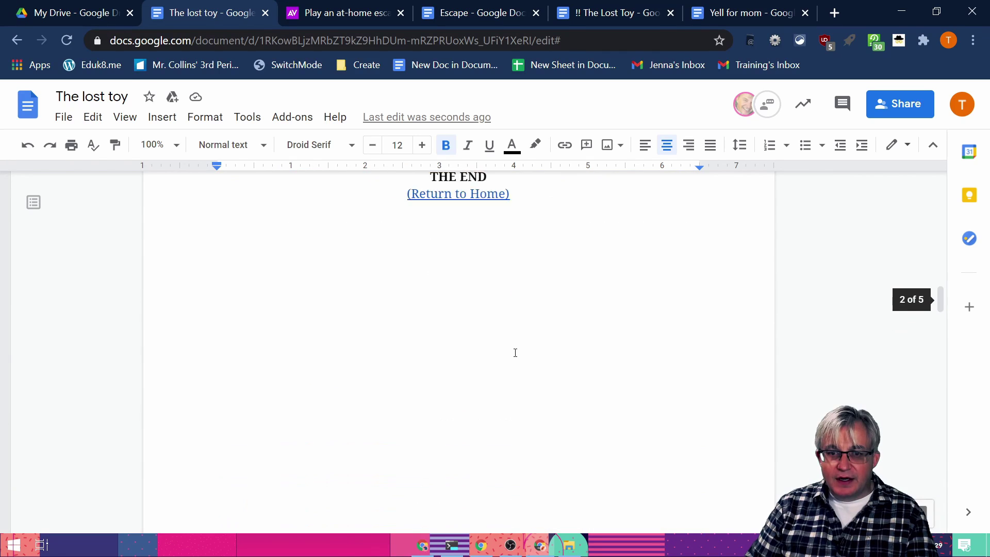
pyautogui.scroll(-5, 433, 294)
pyautogui.click(506, 361)
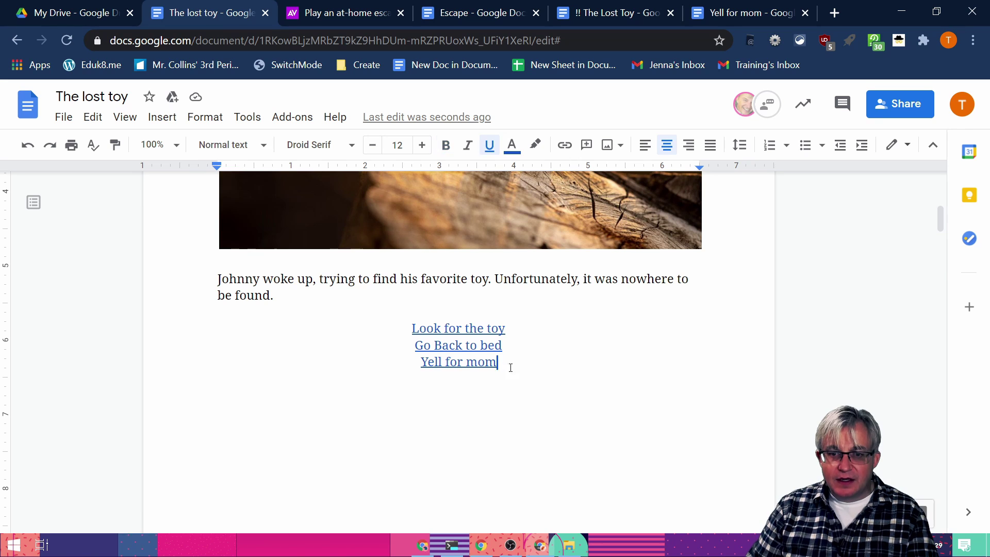
pyautogui.press('Return')
pyautogui.write('Make ')
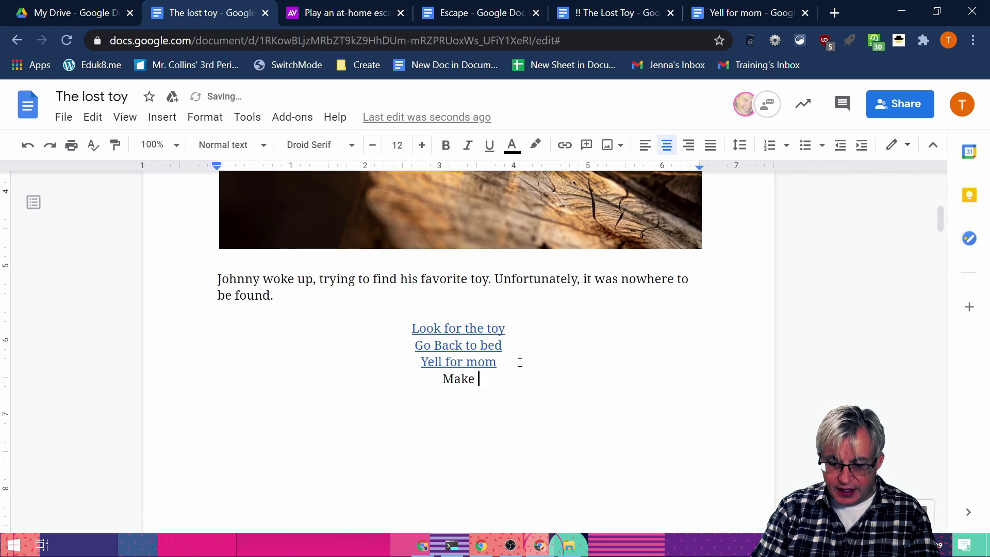
pyautogui.write('breakfast')
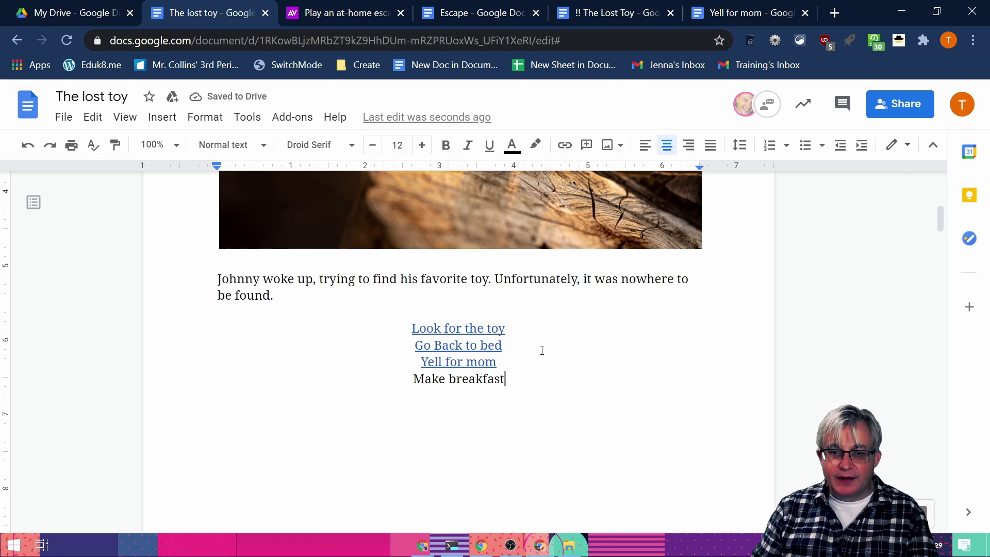
# Link the "Make breakfast" choice on the opening page to the document's Make breakfast heading
pyautogui.moveTo(505, 382); pyautogui.dragTo(416, 382)
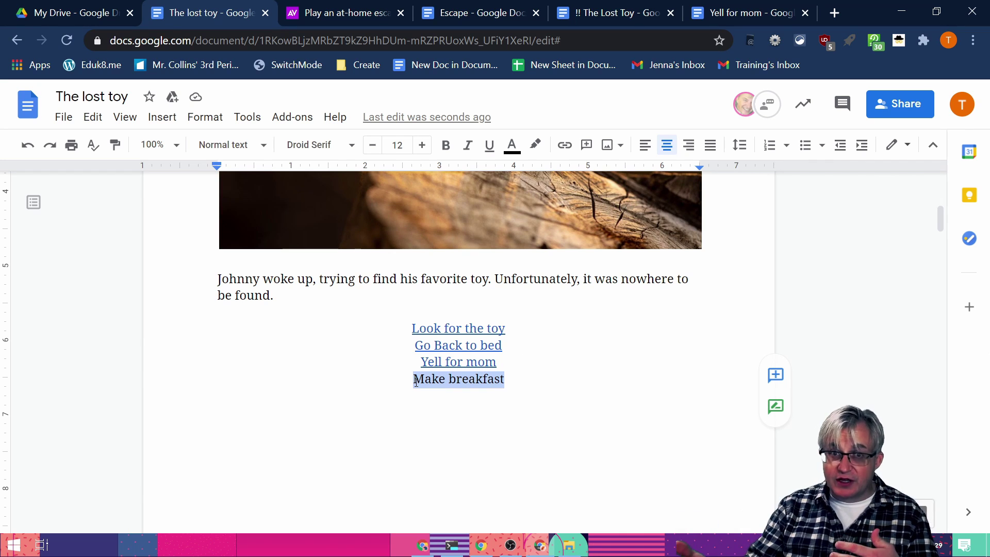
pyautogui.click(162, 117)
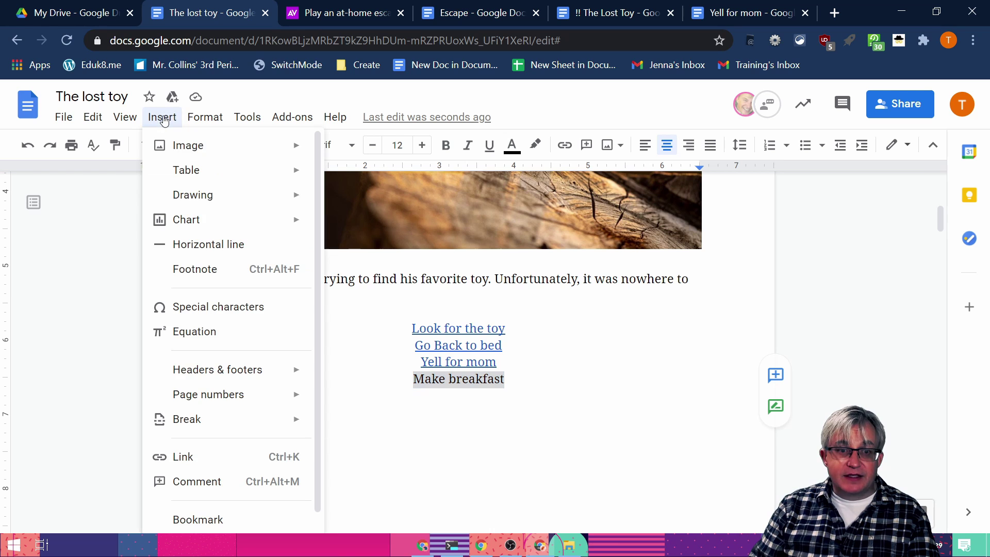
pyautogui.click(206, 456)
pyautogui.scroll(-3, 367, 441)
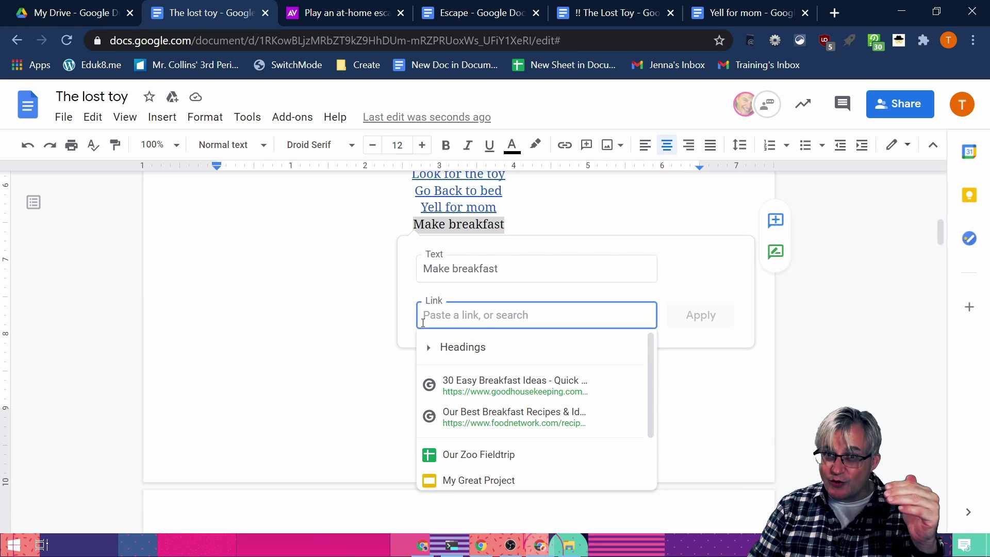
pyautogui.click(430, 347)
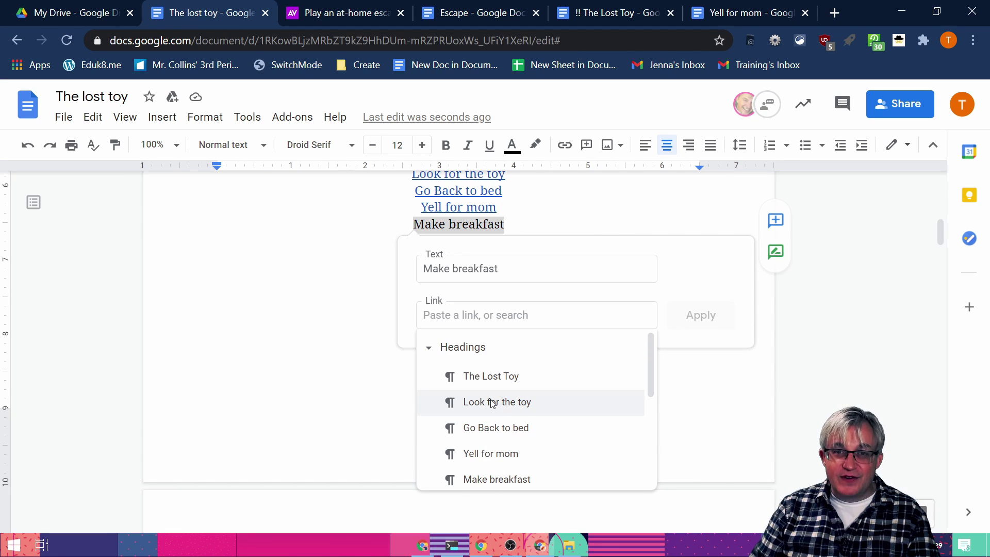
pyautogui.click(488, 480)
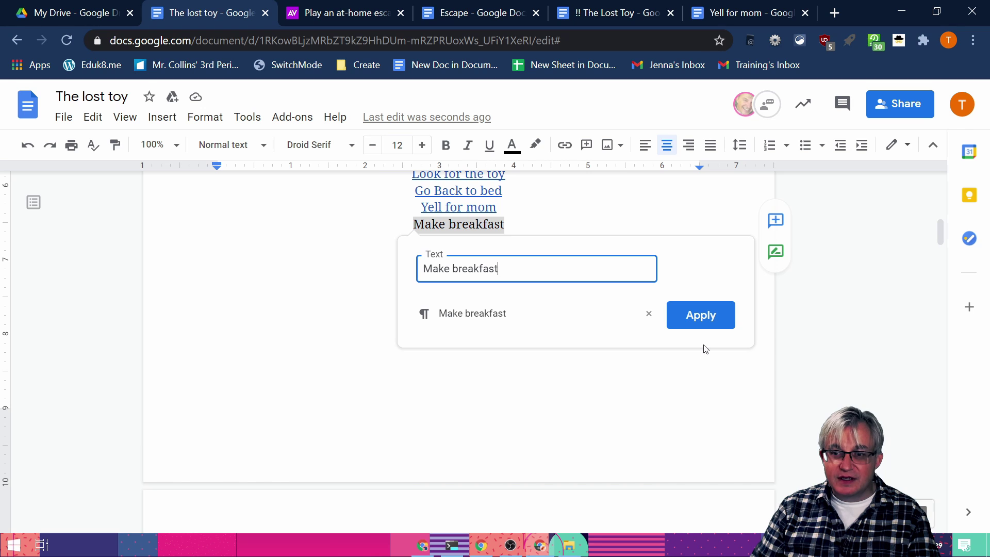
pyautogui.click(701, 316)
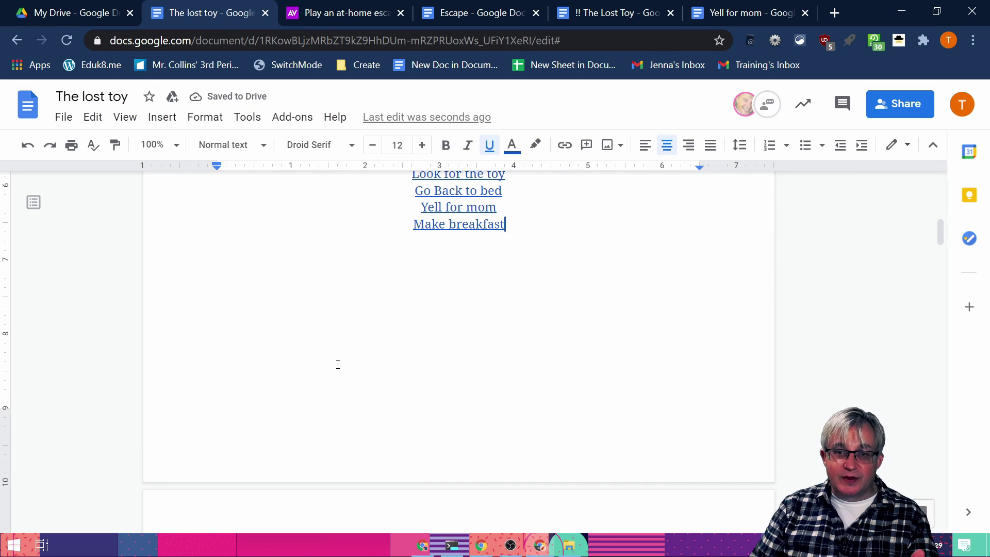
# Add "(Return to Home)" on a centred line below "The End" on the Make breakfast page
pyautogui.scroll(-15, 338, 365)
pyautogui.scroll(-17, 337, 365)
pyautogui.scroll(-10, 338, 365)
pyautogui.scroll(-2, 337, 365)
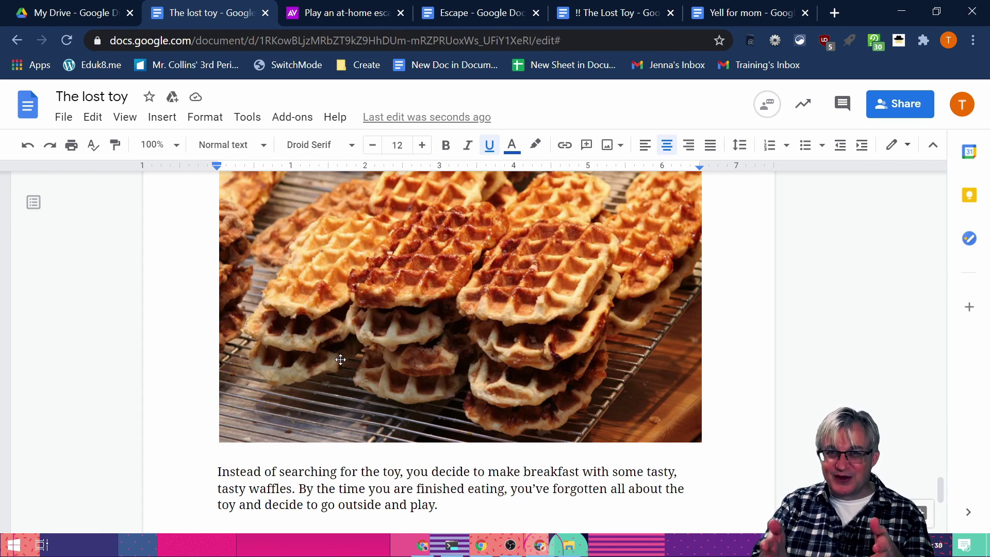
pyautogui.scroll(-5, 399, 266)
pyautogui.scroll(15, 396, 261)
pyautogui.scroll(-9, 396, 261)
pyautogui.scroll(7, 427, 259)
pyautogui.scroll(4, 448, 260)
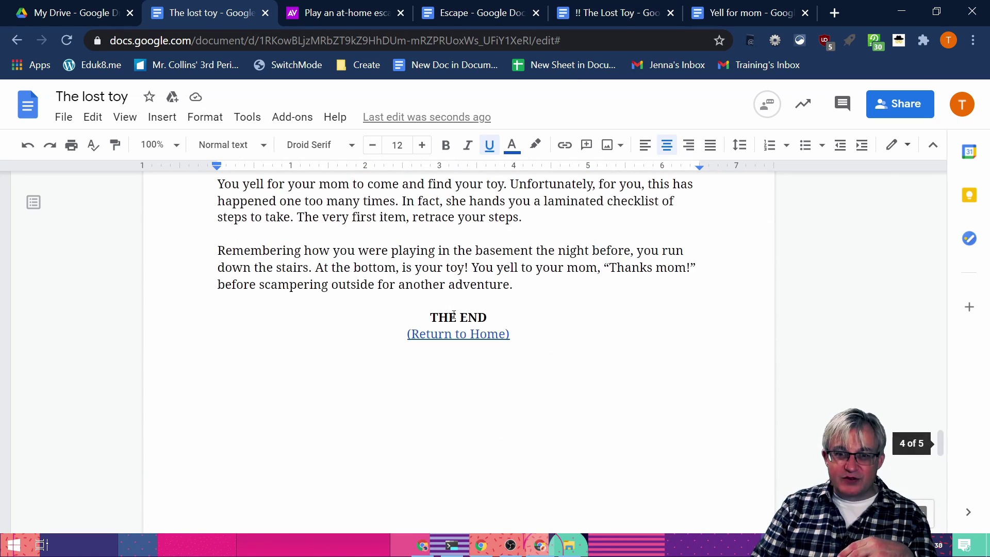
pyautogui.scroll(-6, 459, 333)
pyautogui.scroll(-8, 459, 333)
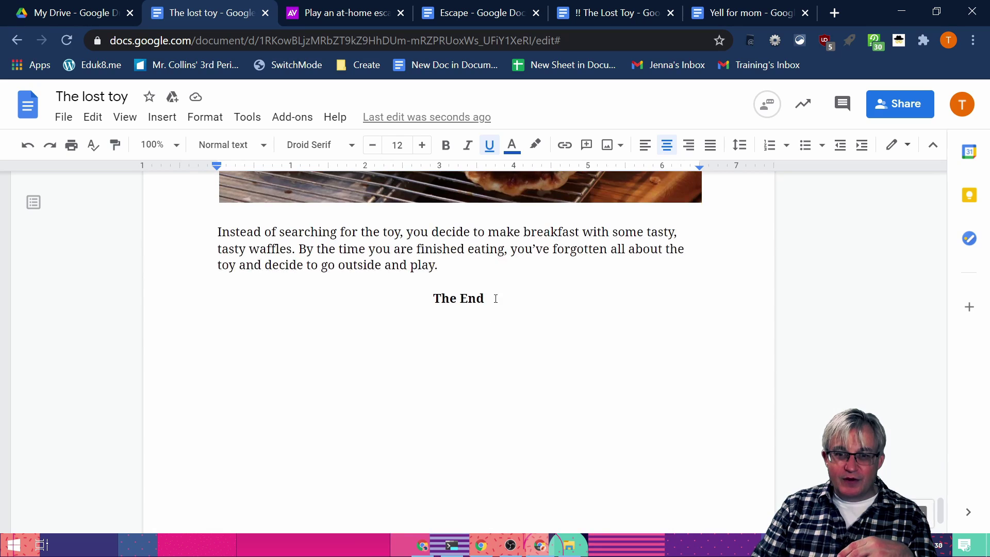
pyautogui.click(487, 318)
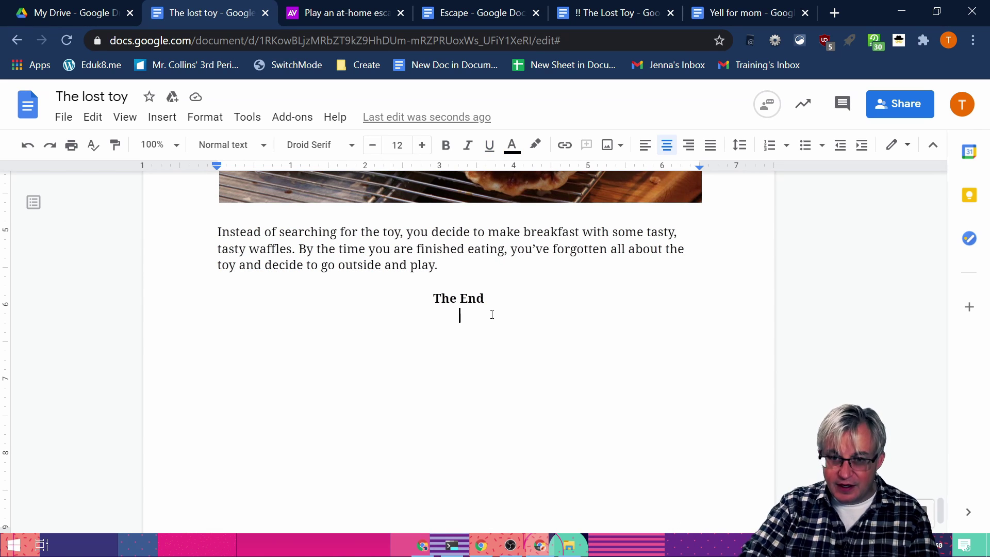
pyautogui.write('(Return to Home')
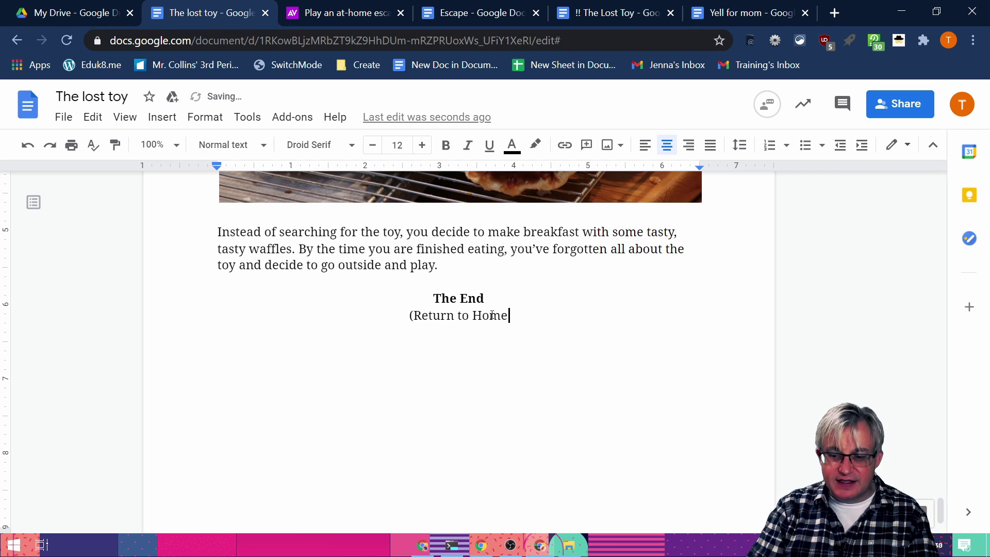
pyautogui.write(')')
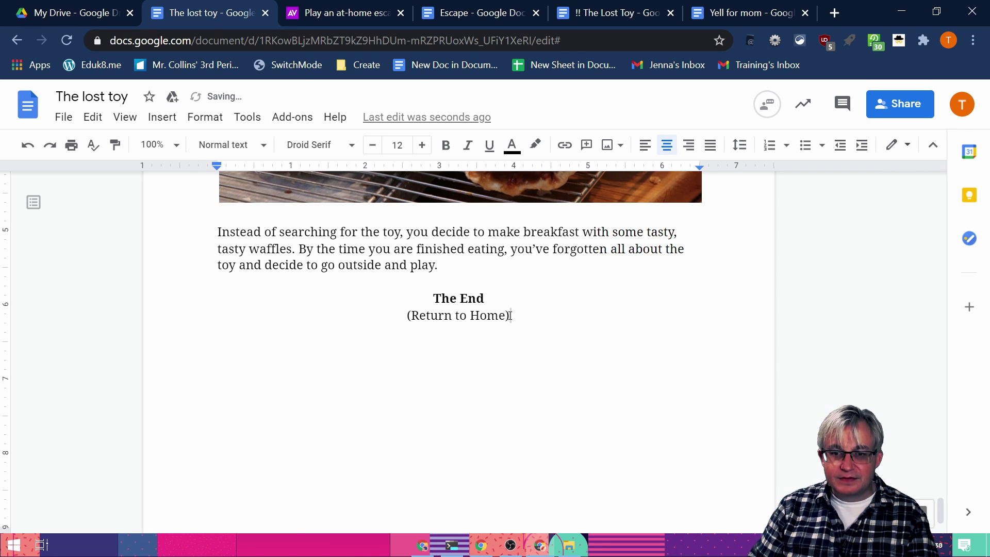
# Link the "(Return to Home)" text on the Make breakfast page to The Lost Toy heading
pyautogui.moveTo(511, 316); pyautogui.dragTo(409, 322)
pyautogui.click(162, 117)
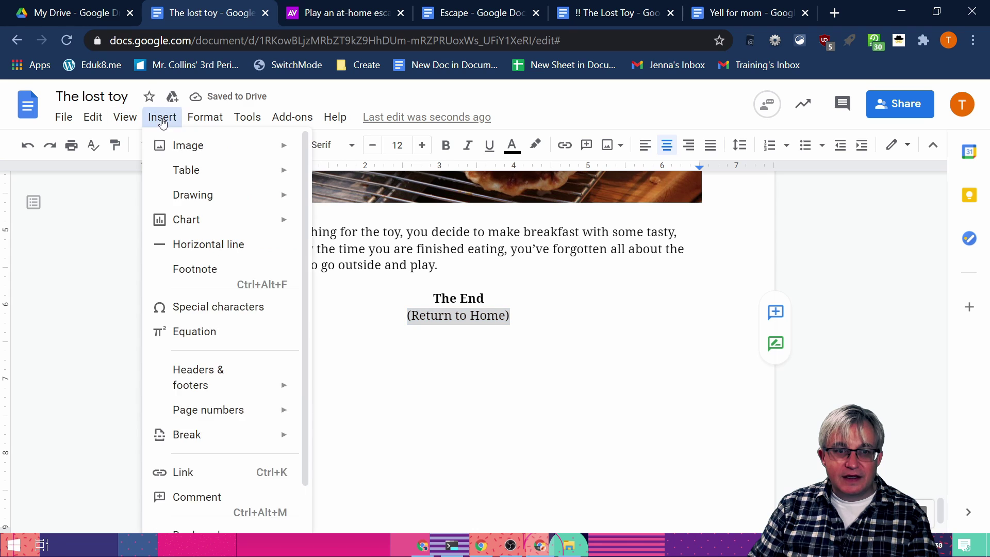
pyautogui.click(233, 458)
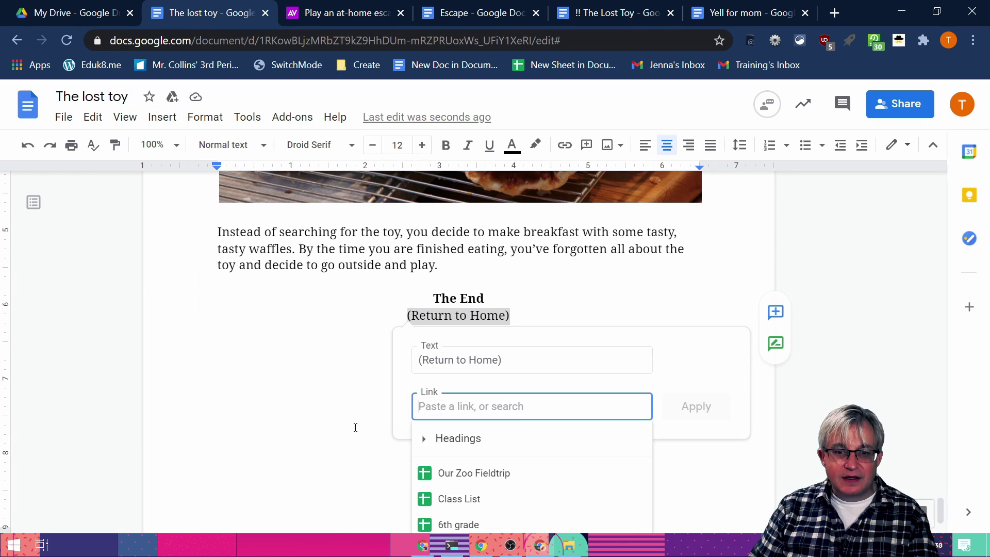
pyautogui.click(424, 441)
pyautogui.scroll(-2, 537, 451)
pyautogui.scroll(2, 537, 451)
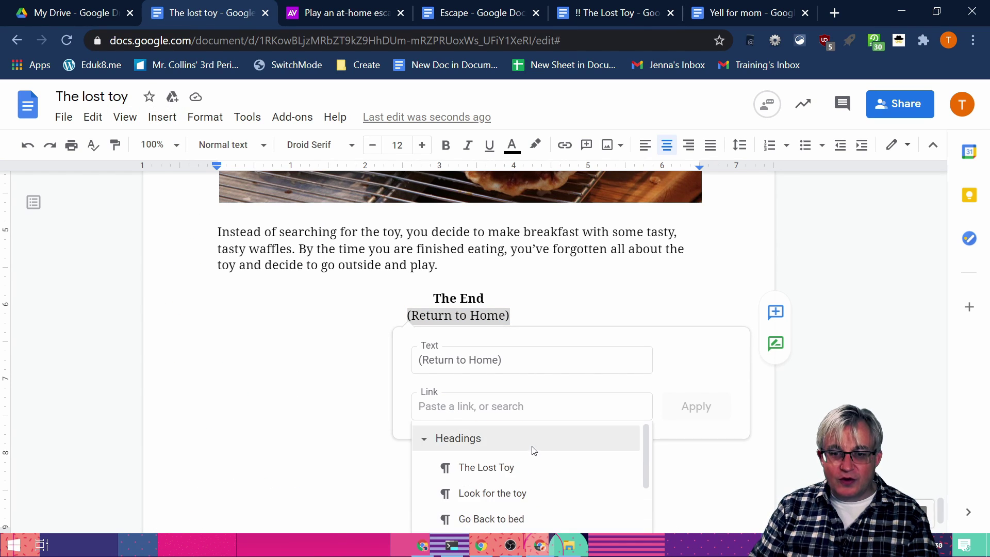
pyautogui.click(487, 468)
pyautogui.click(697, 406)
# Place the cursor in the title on the first page and open the document's preview by replacing its address ending with "preview"
pyautogui.scroll(5, 695, 338)
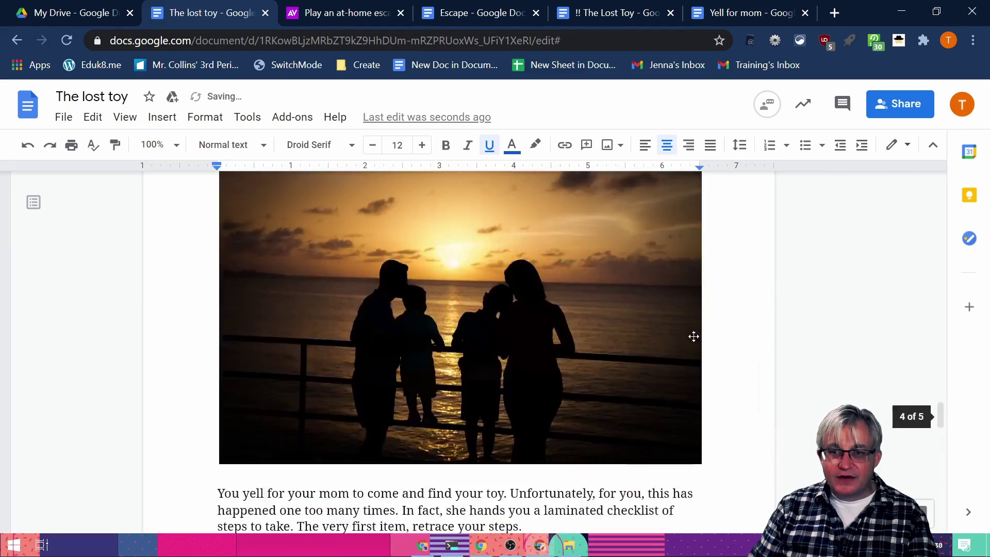
pyautogui.scroll(20, 695, 338)
pyautogui.click(434, 277)
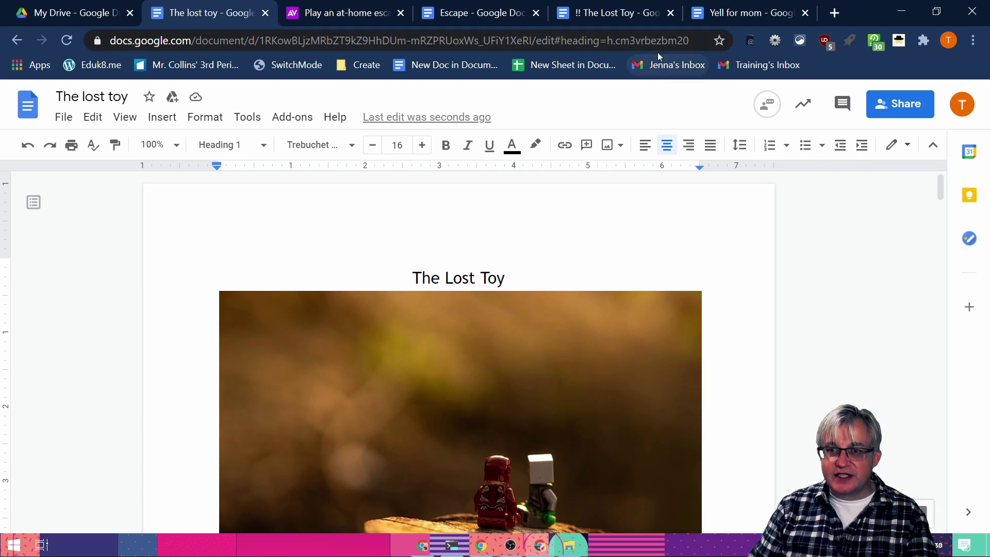
pyautogui.moveTo(533, 45); pyautogui.dragTo(818, 49)
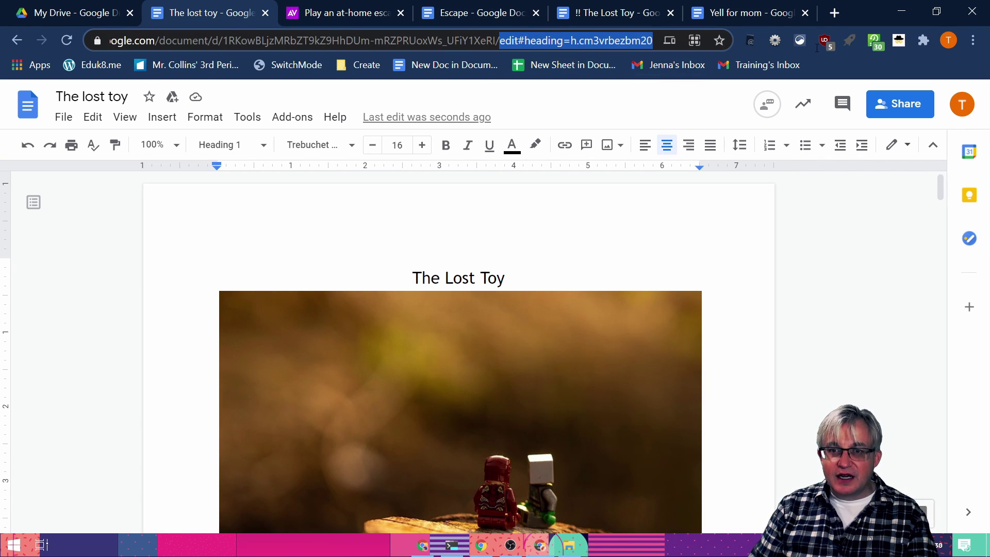
pyautogui.write('preview')
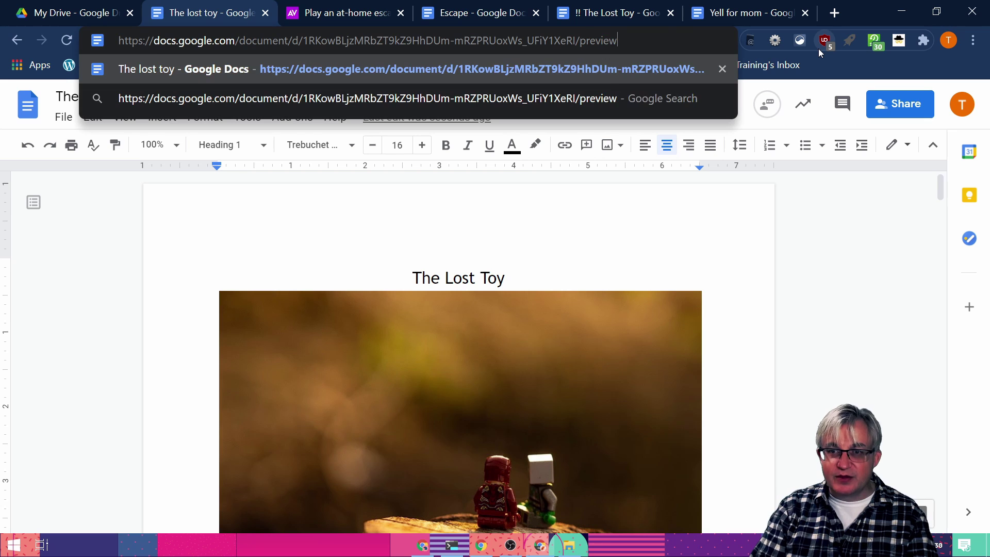
pyautogui.press('Return')
# Test the story links in the preview by following "Yell for mom" and returning to the opening page
pyautogui.scroll(-6, 547, 351)
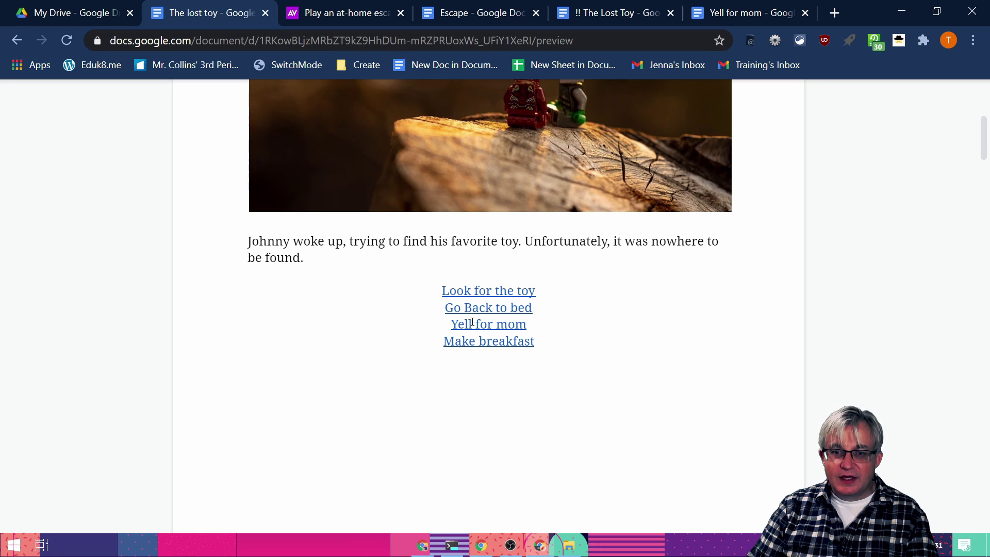
pyautogui.moveTo(472, 323)
pyautogui.click(508, 347)
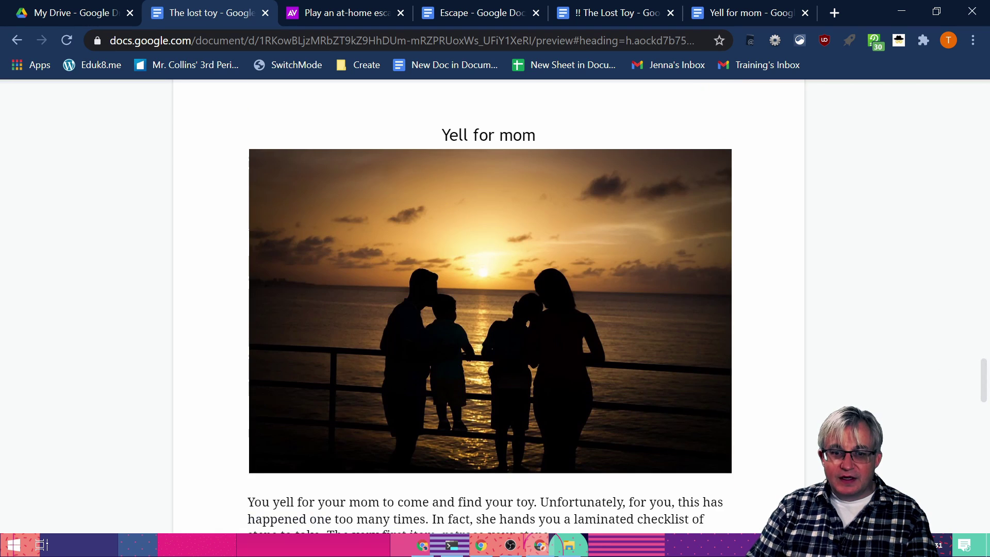
pyautogui.scroll(-3, 332, 385)
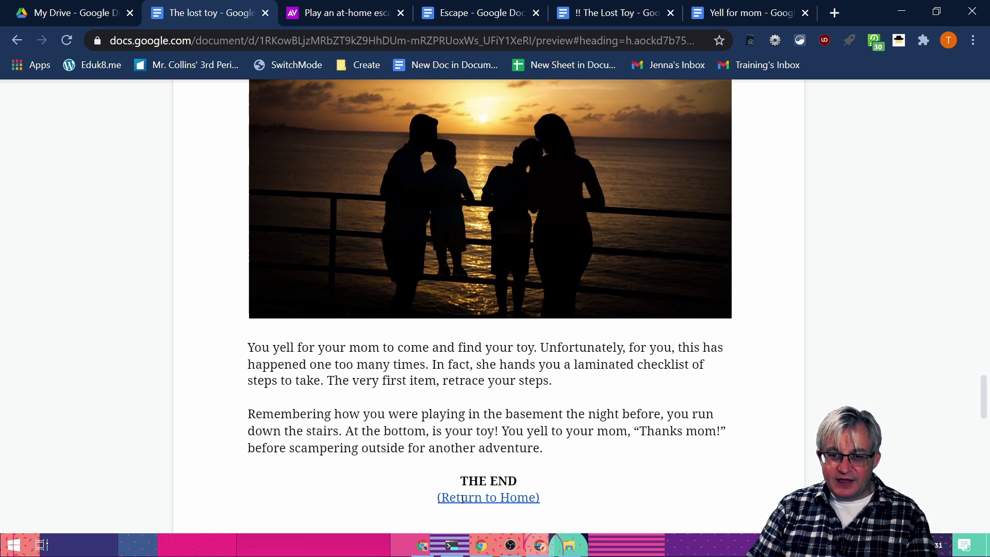
pyautogui.click(462, 501)
pyautogui.click(482, 522)
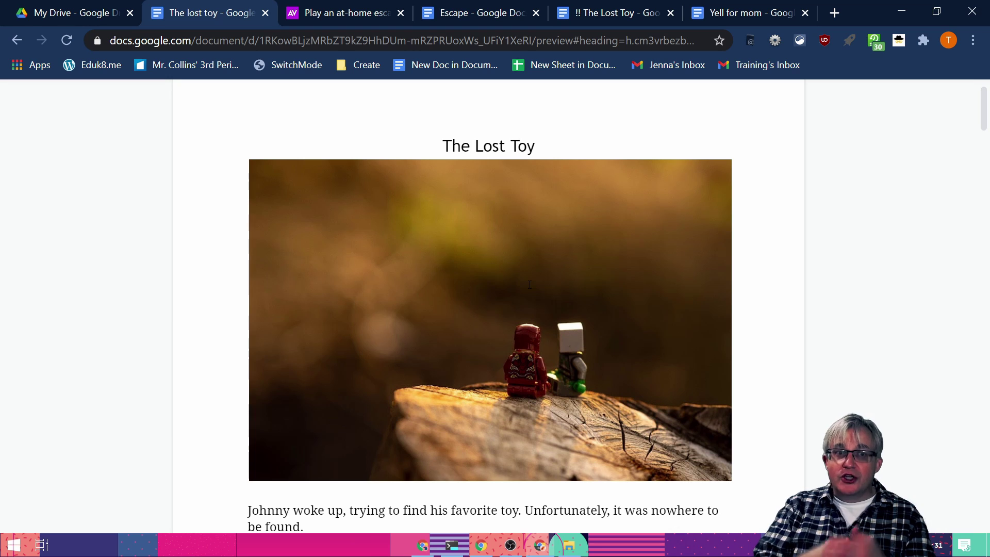
# Review the separate story documents in Google Drive's The Lost Toy folder and return to the single-document story
pyautogui.click(78, 13)
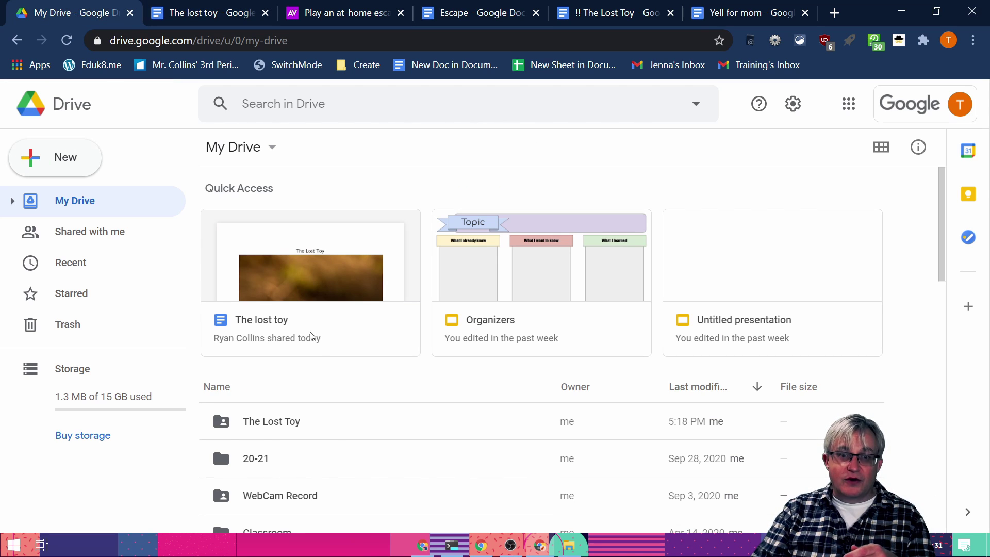
pyautogui.doubleClick(268, 431)
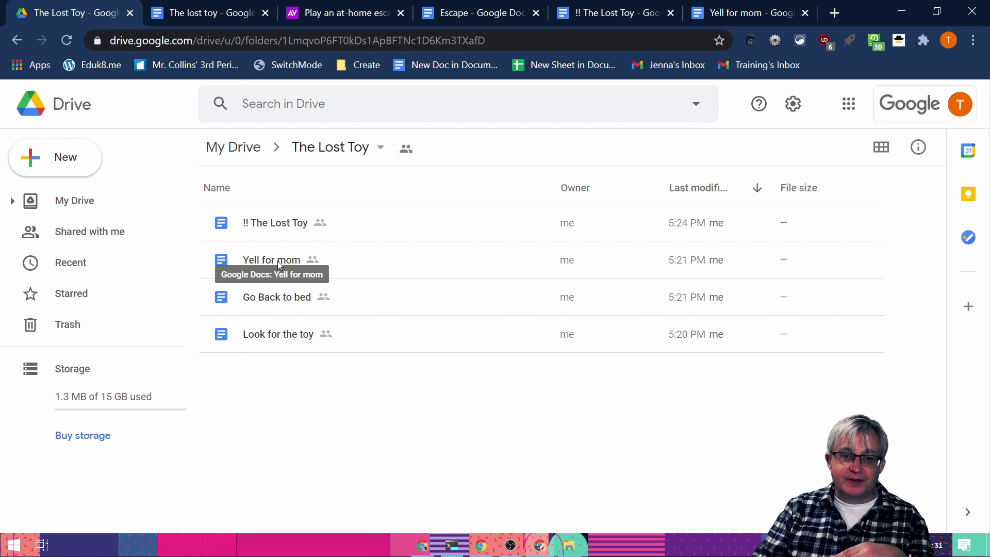
pyautogui.click(225, 14)
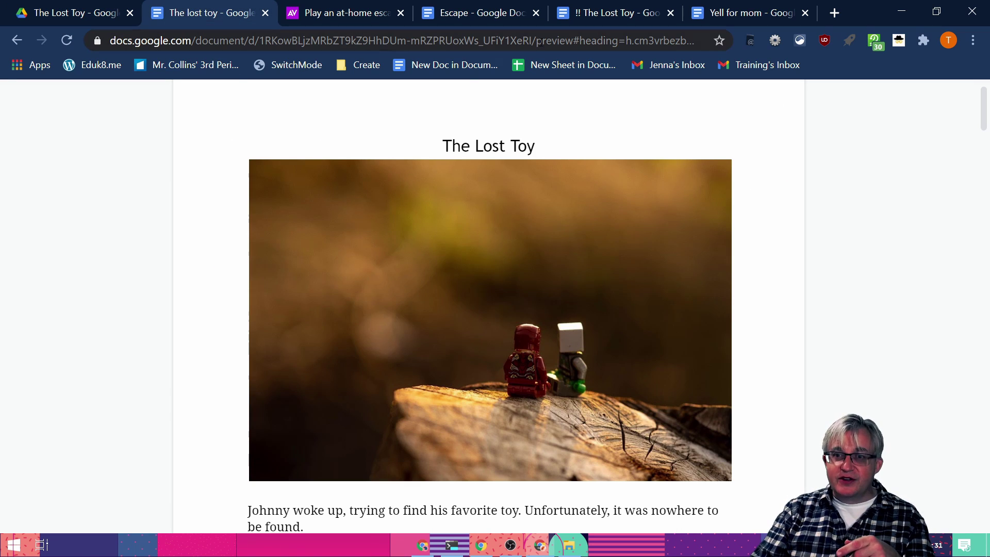
# Reopen the story for editing by replacing everything after the last slash of its address with "edit"
pyautogui.moveTo(538, 41); pyautogui.dragTo(821, 45)
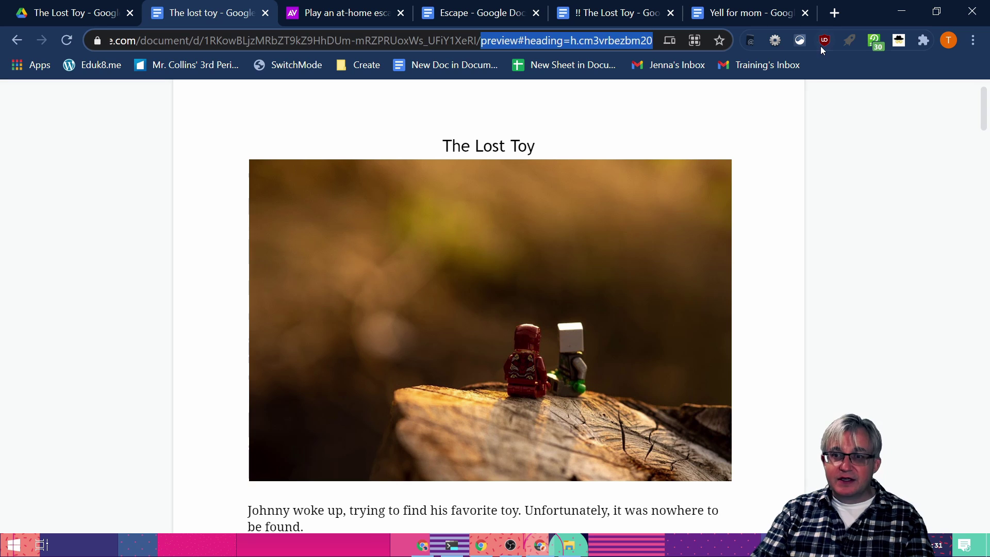
pyautogui.write('edit')
pyautogui.press('Return')
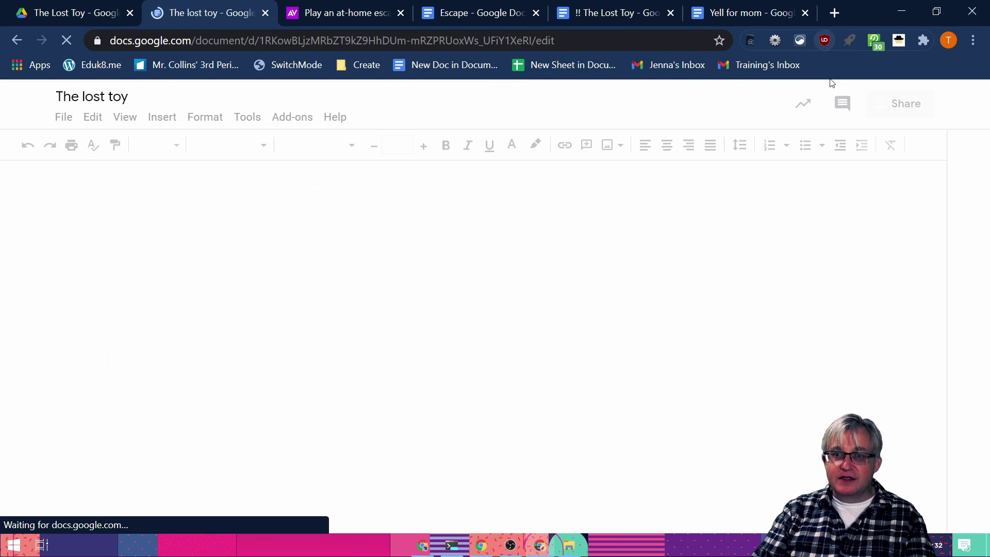
# Share the document so that anyone with the link can view it, and copy the link
pyautogui.click(907, 104)
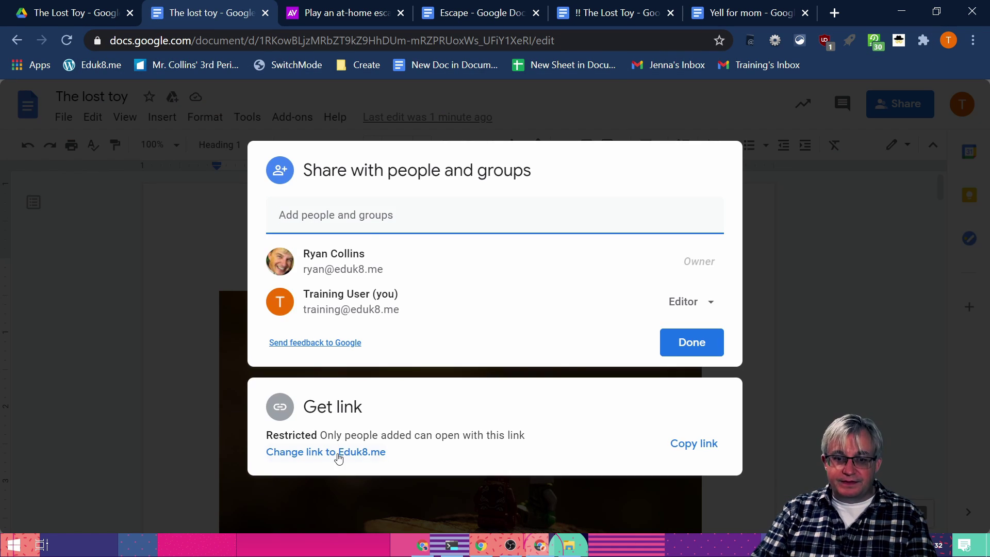
pyautogui.click(339, 452)
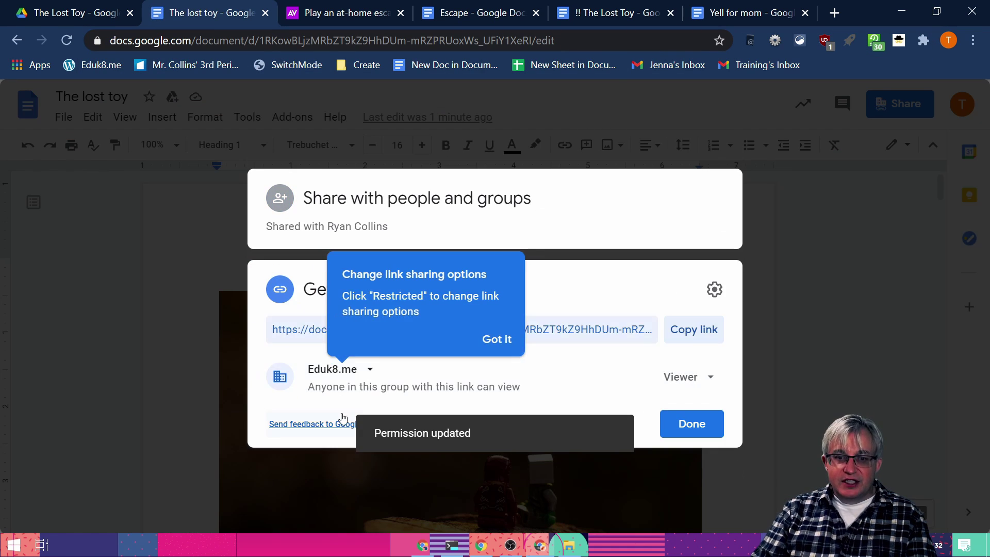
pyautogui.click(356, 370)
pyautogui.click(371, 350)
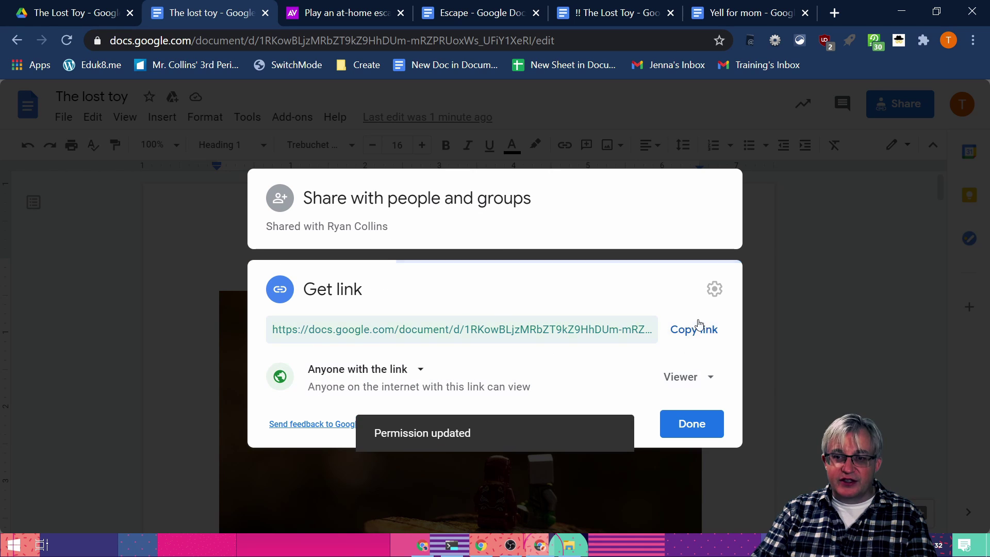
pyautogui.click(680, 329)
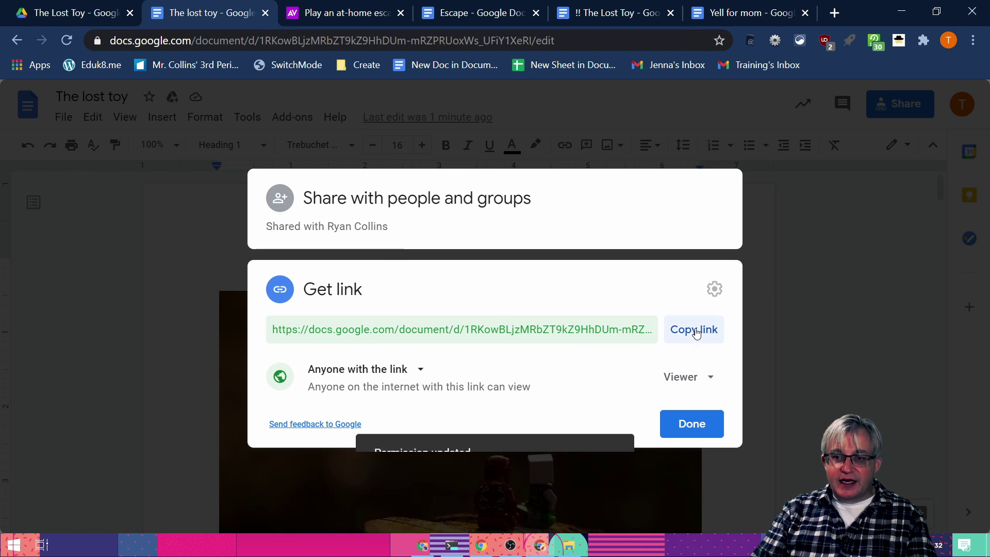
pyautogui.click(706, 426)
# Open the copied share link in an incognito window, replacing everything after the last slash of its address with "preview"
pyautogui.hotkey('ctrl', 'shift', 'n')
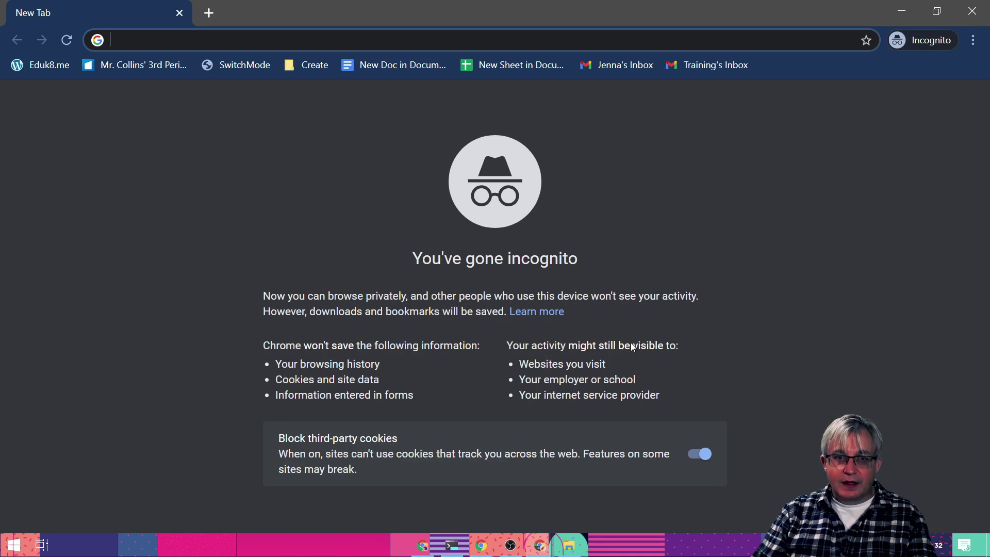
pyautogui.hotkey('ctrl', 'v')
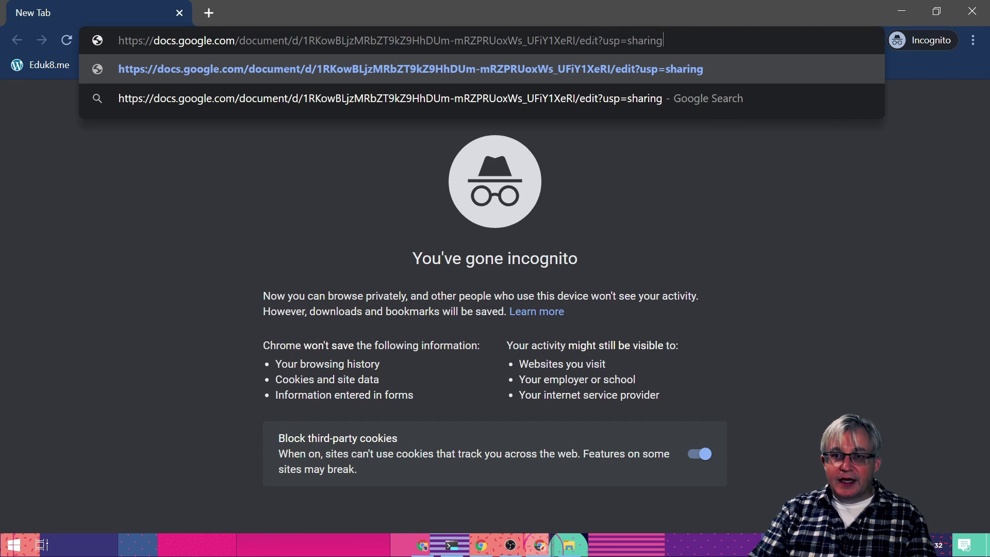
pyautogui.moveTo(582, 41); pyautogui.dragTo(721, 50)
pyautogui.write('pre')
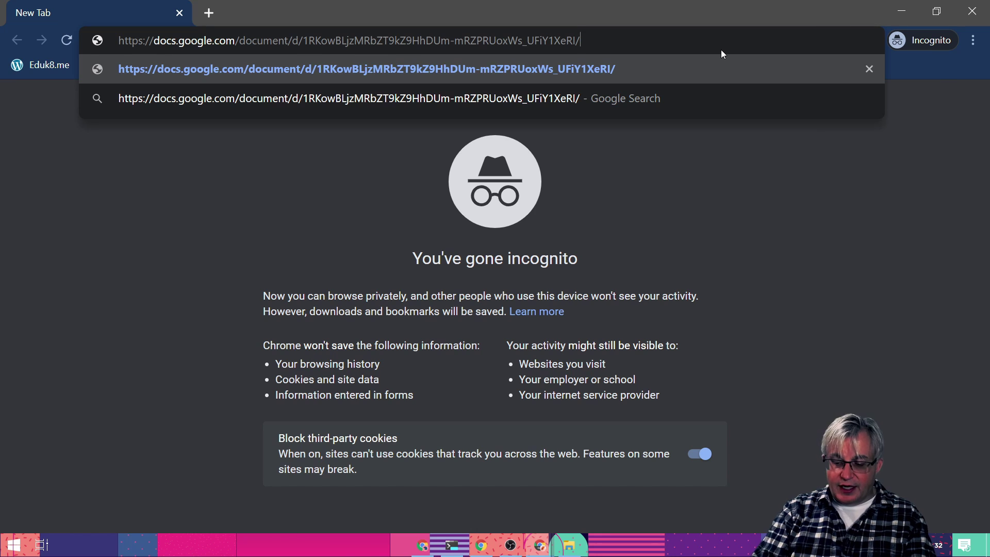
pyautogui.write('view')
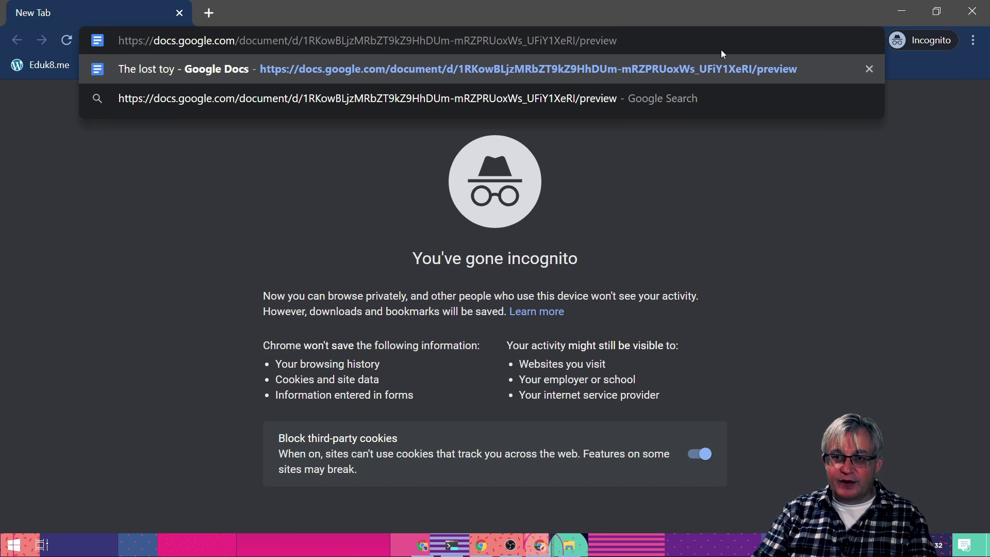
pyautogui.hotkey('ctrl', 'a')
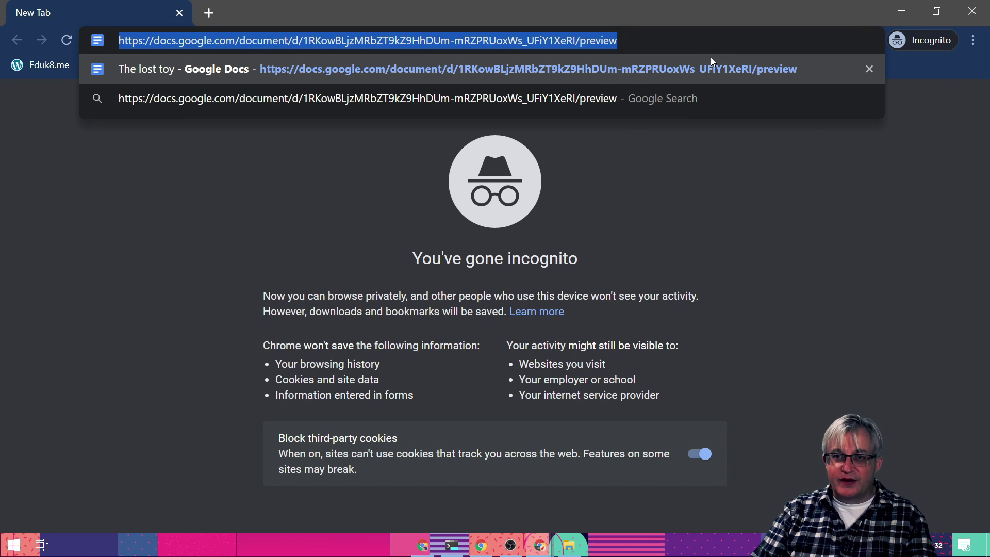
pyautogui.press('Return')
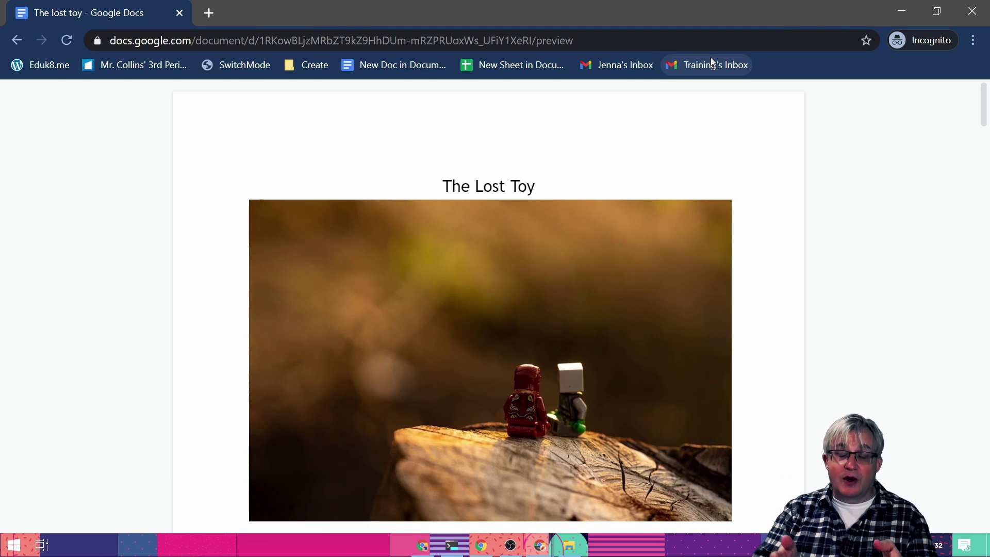
# Test the shared preview by following the "Go Back to bed" link on the story's opening page
pyautogui.scroll(-6, 464, 309)
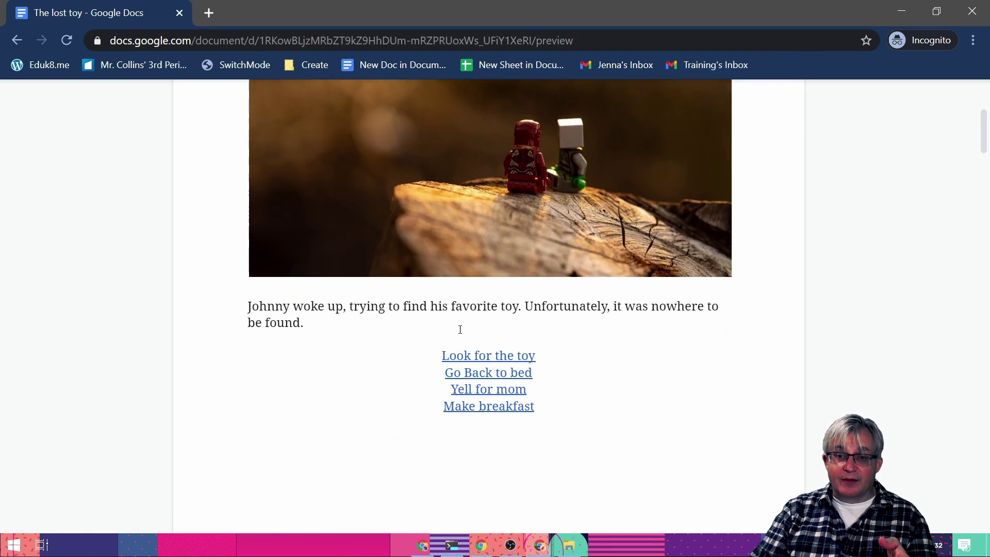
pyautogui.moveTo(458, 306)
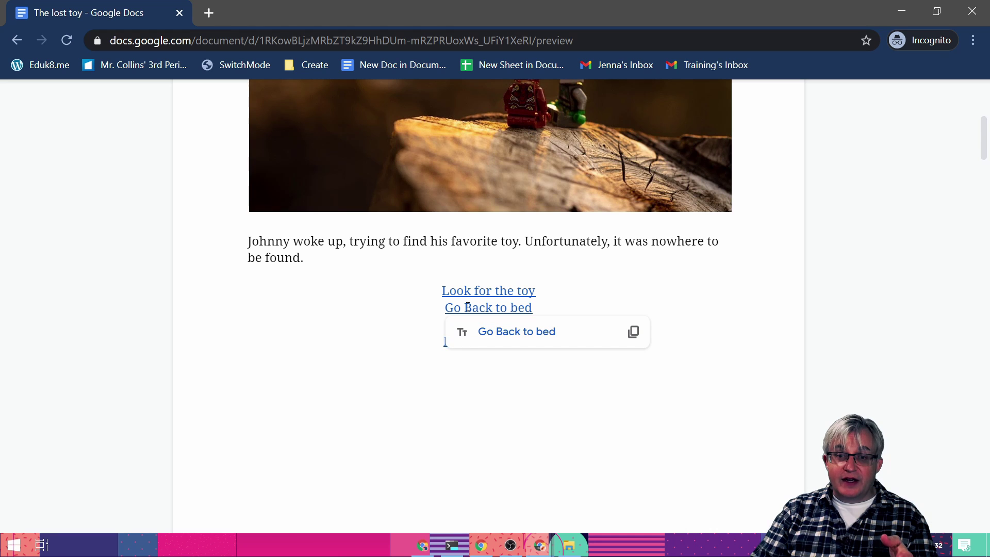
pyautogui.click(499, 334)
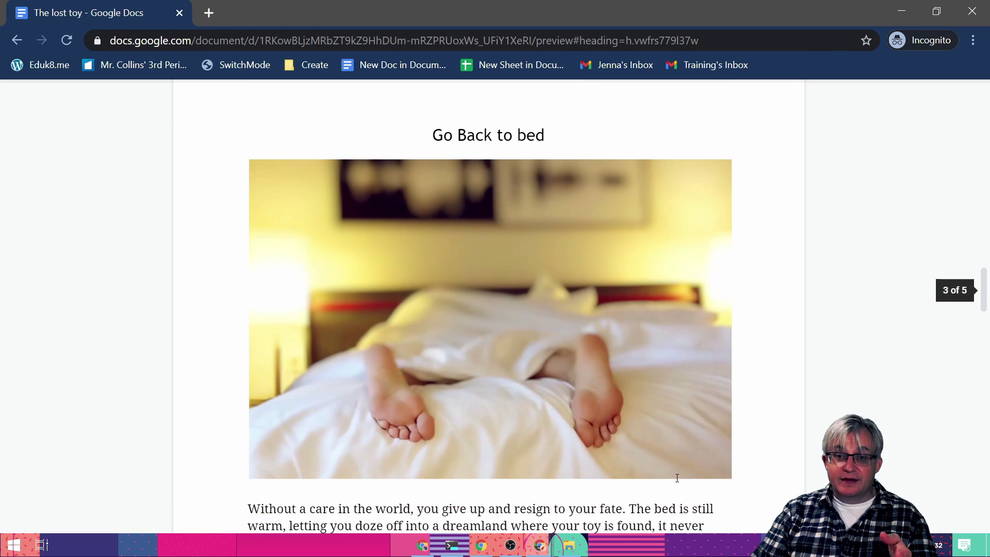